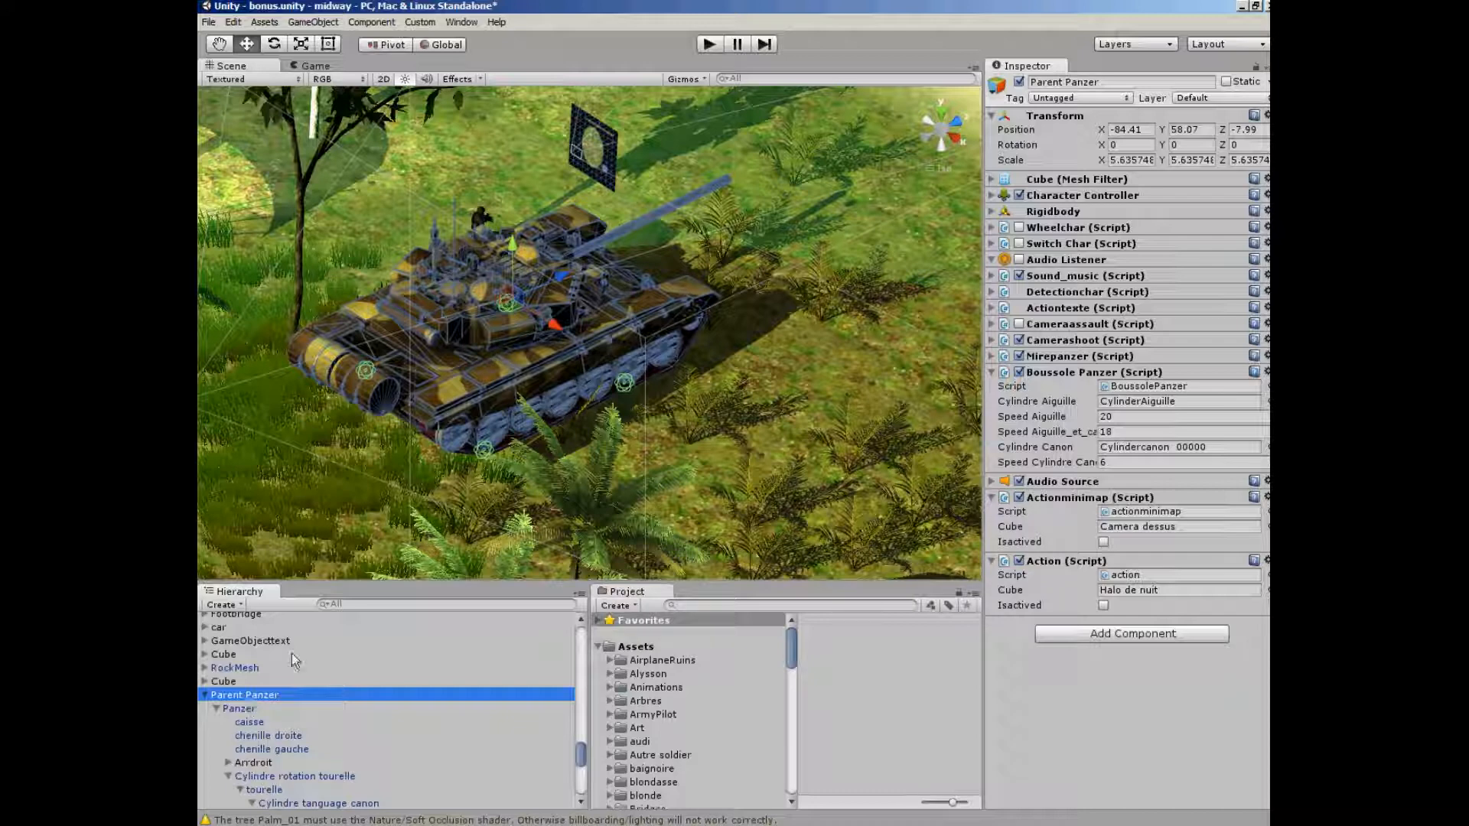
# Hide the tank's hull by disabling the Mesh Renderer of the caisse object
pyautogui.click(251, 723)
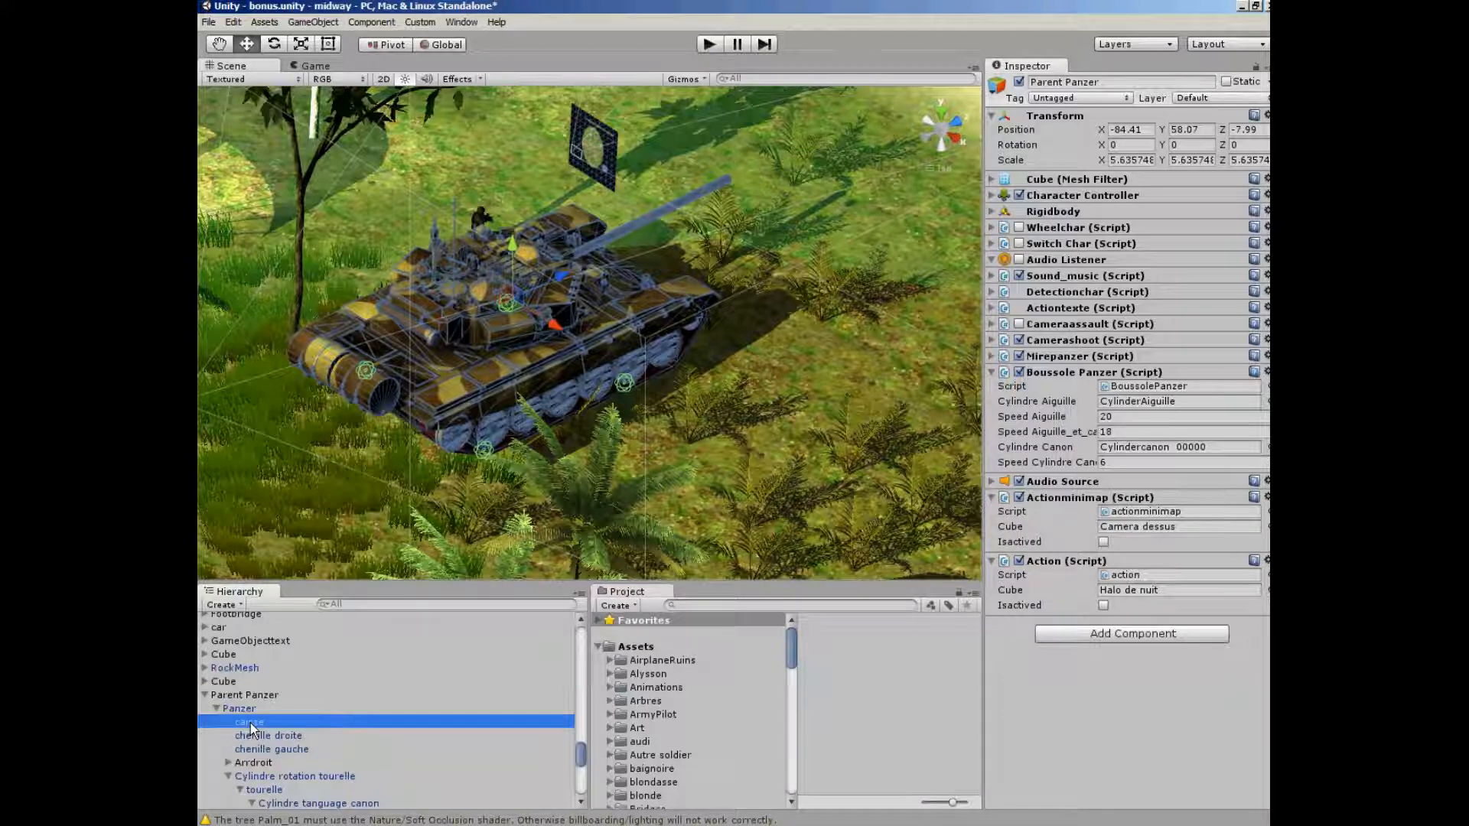
pyautogui.scroll(5, 582, 294)
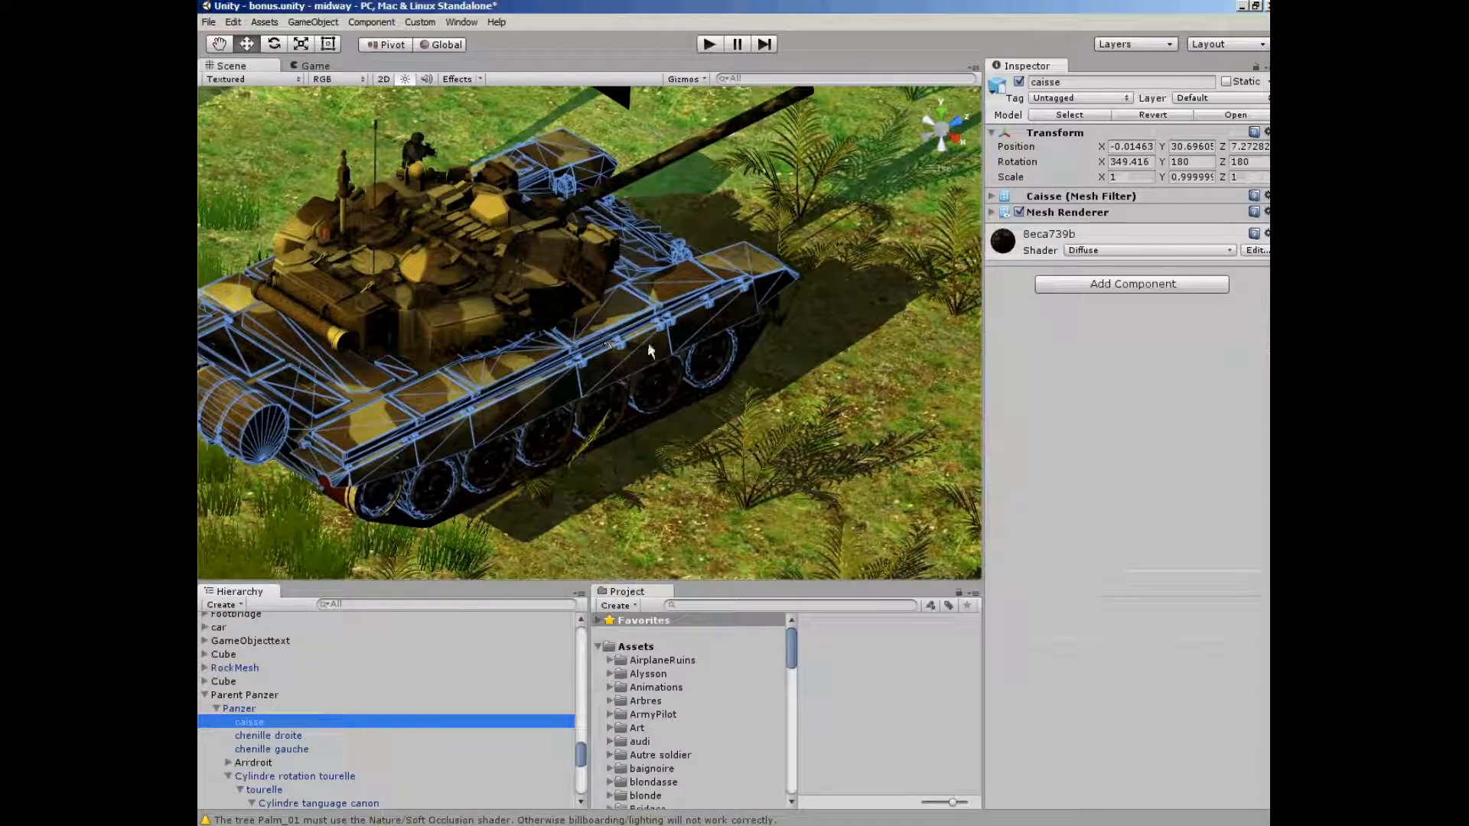
pyautogui.click(1019, 212)
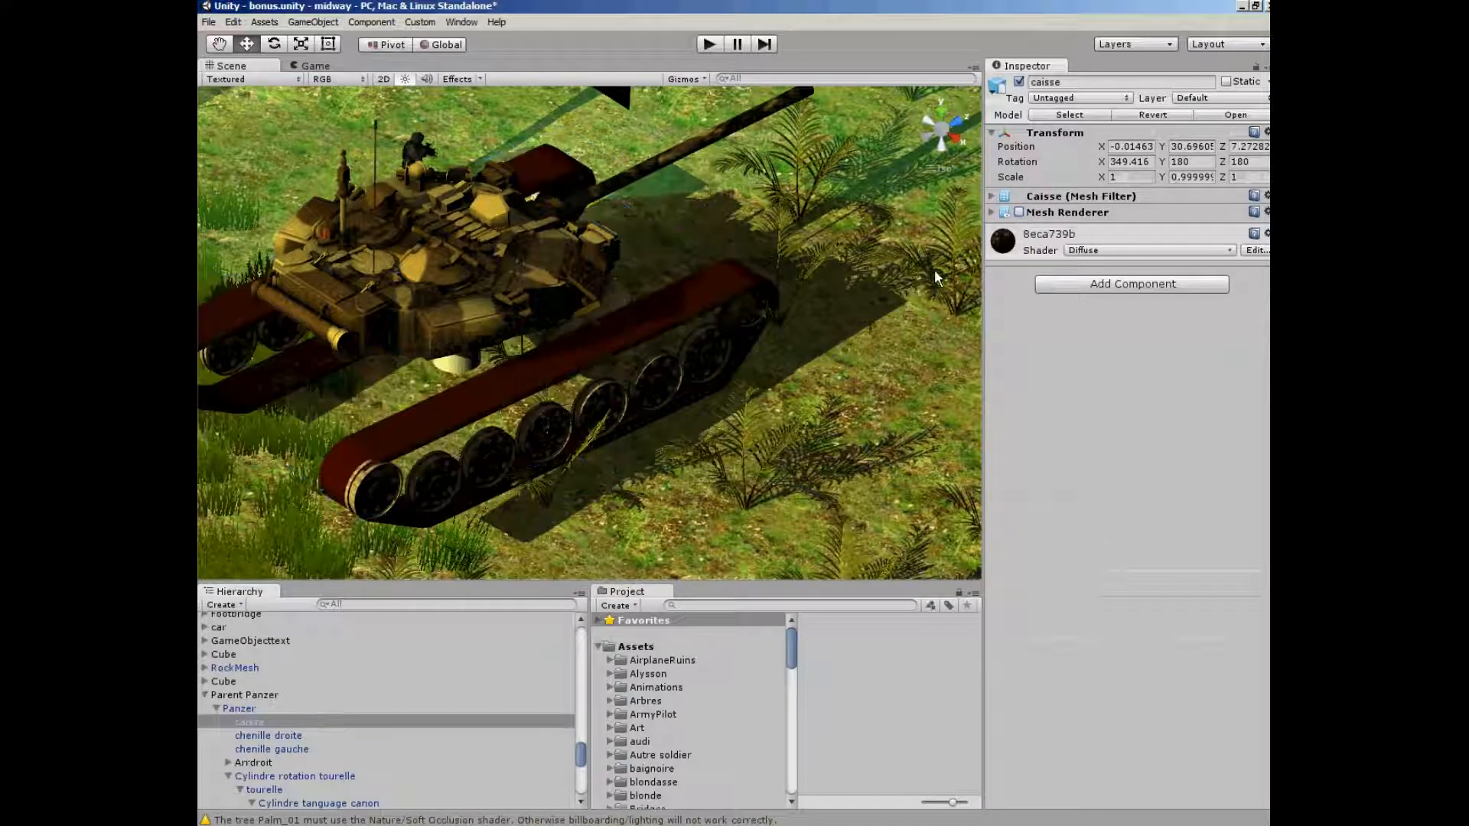
# Select the chenille droite and chenille gauche track objects in turn, and deactivate chenille droite
pyautogui.click(471, 403)
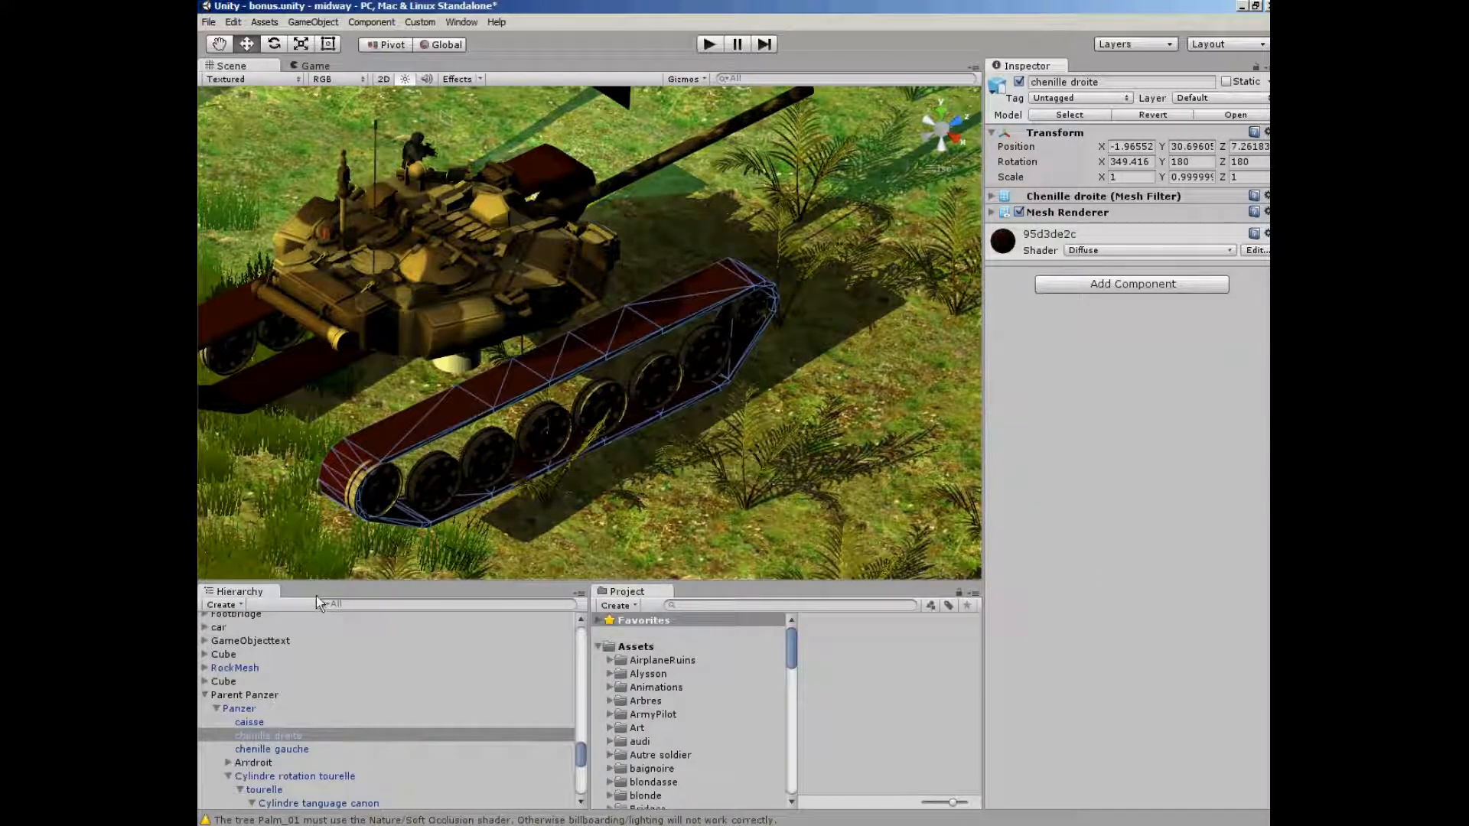
pyautogui.moveTo(263, 742); pyautogui.dragTo(283, 753)
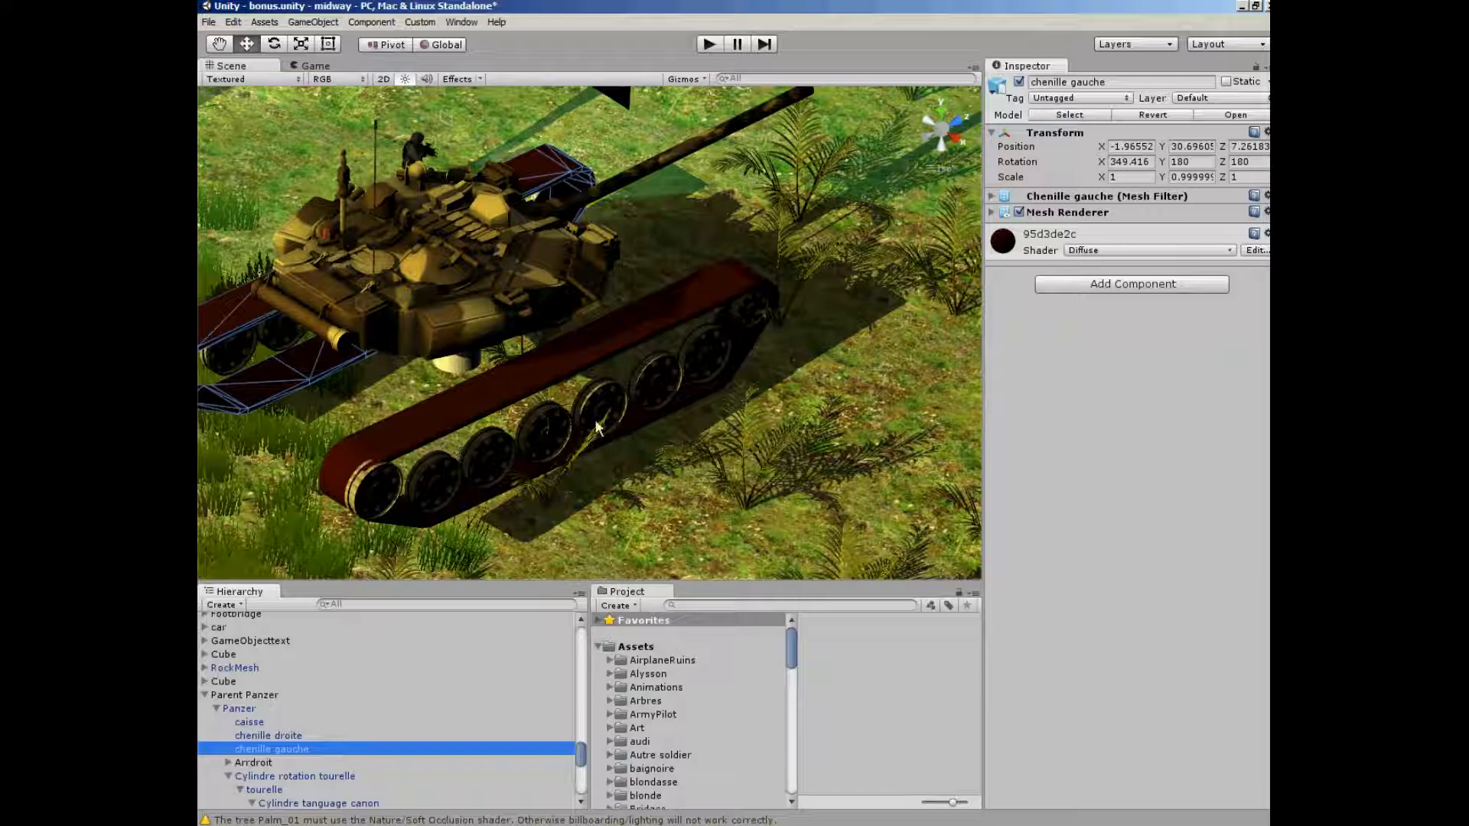
pyautogui.click(420, 438)
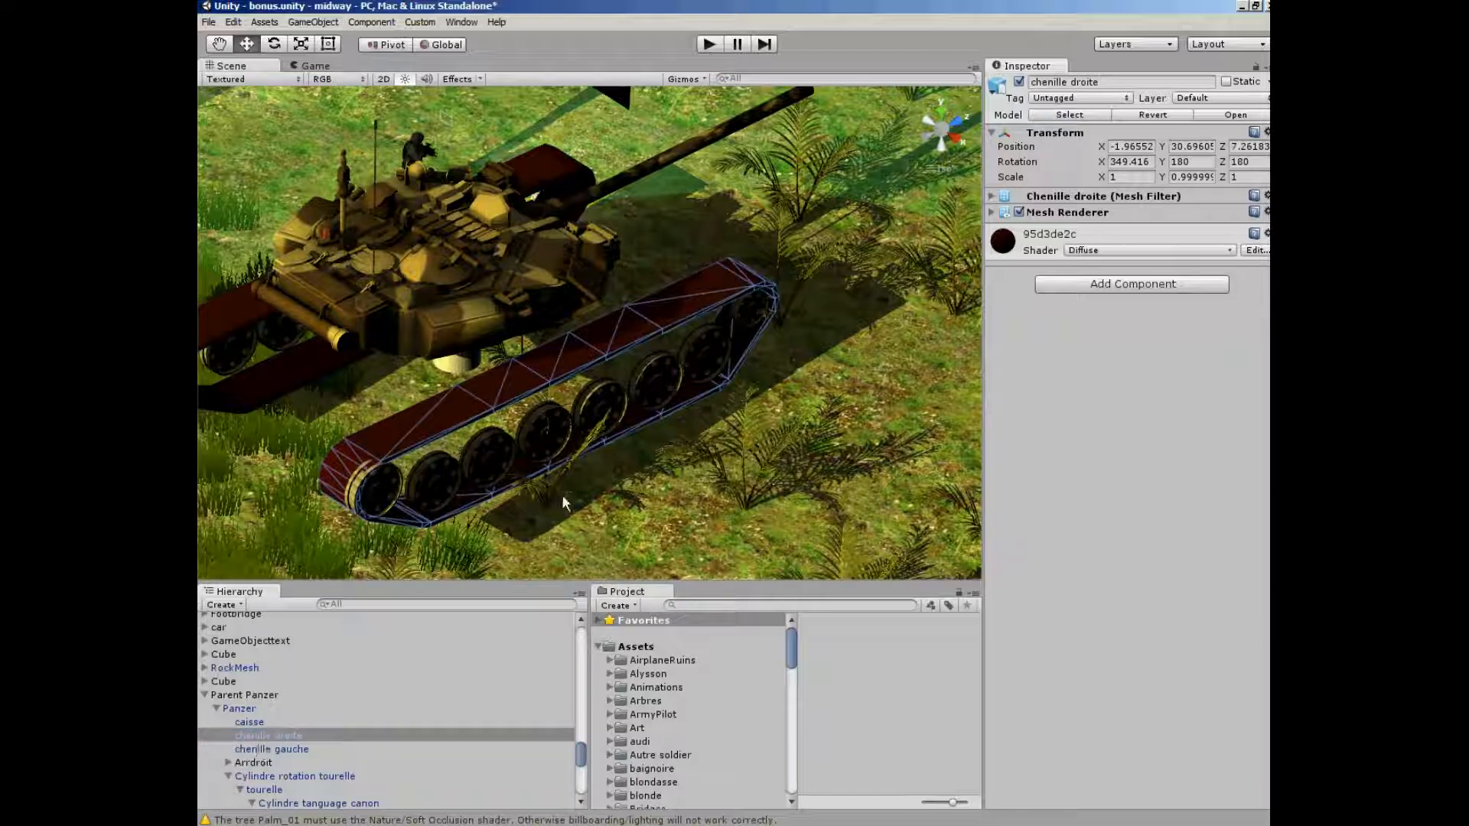
pyautogui.click(1019, 81)
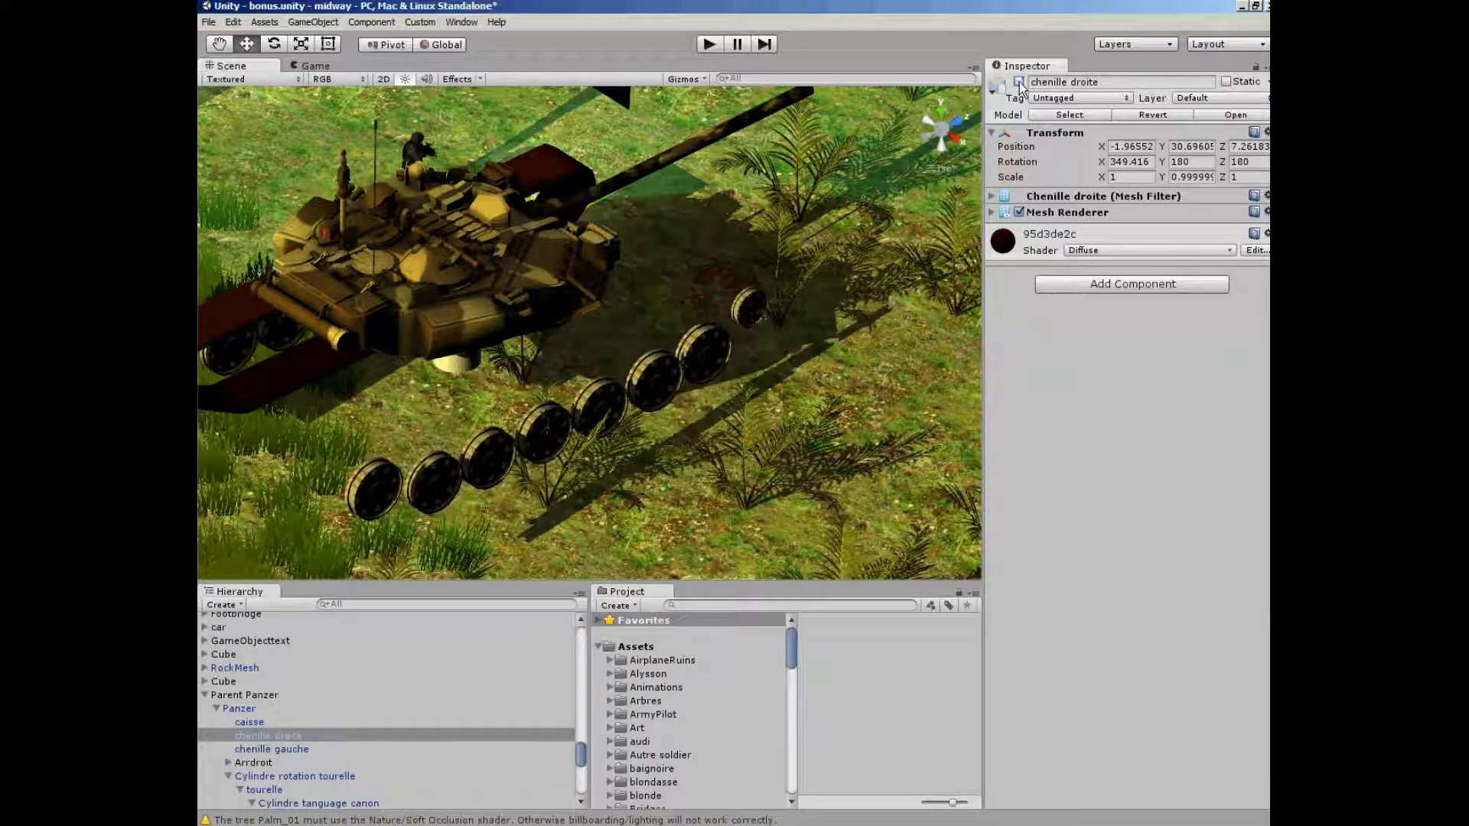
# Examine the separate wheels of the tank's right side up close from several angles
pyautogui.moveTo(544, 342); pyautogui.dragTo(560, 300, button='right')
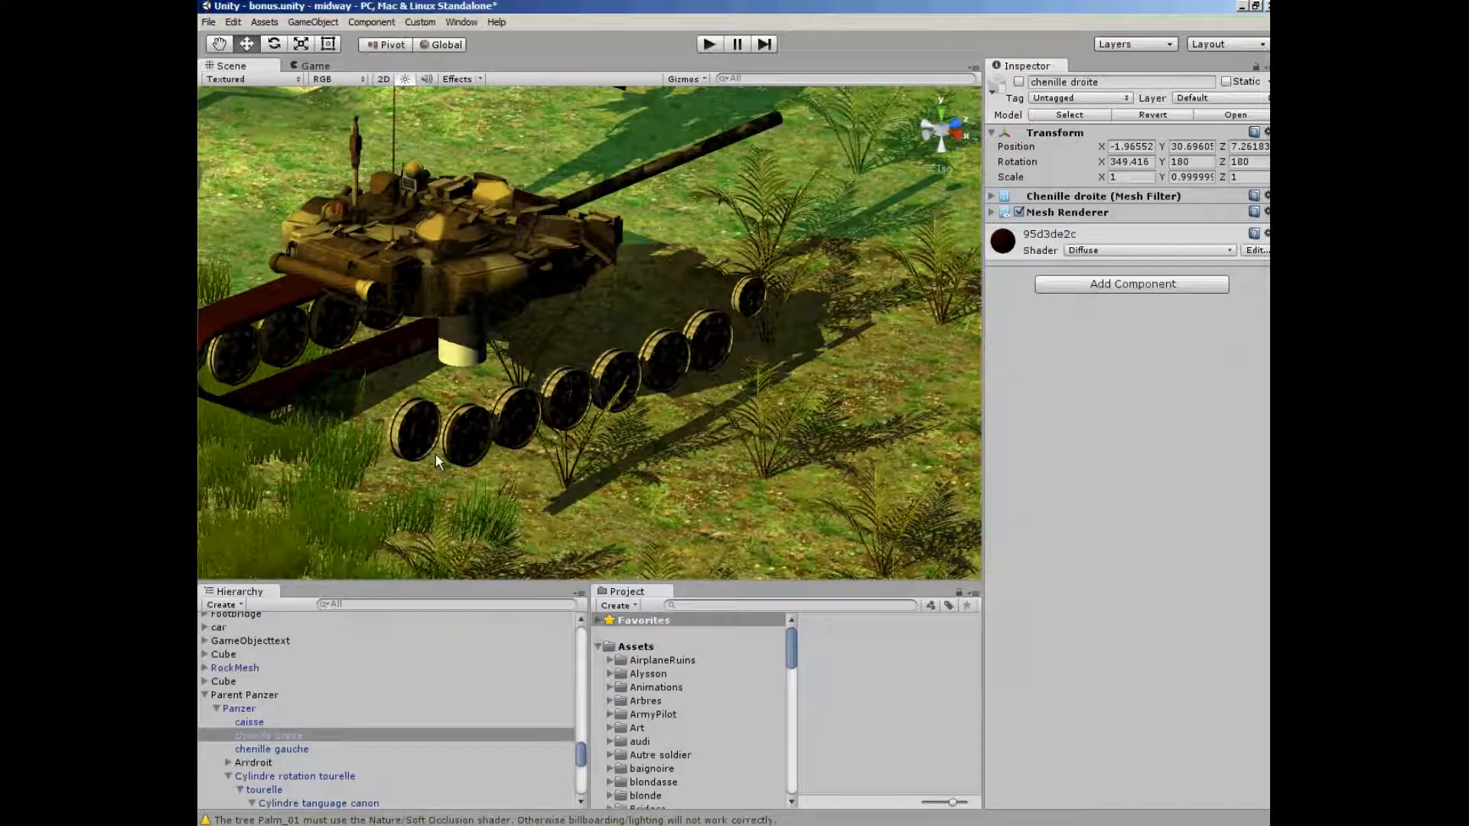
pyautogui.scroll(3, 439, 449)
pyautogui.scroll(3, 440, 452)
pyautogui.moveTo(464, 435); pyautogui.dragTo(388, 344, button='right')
pyautogui.scroll(2, 343, 353)
pyautogui.scroll(-2, 354, 356)
pyautogui.scroll(5, 389, 345)
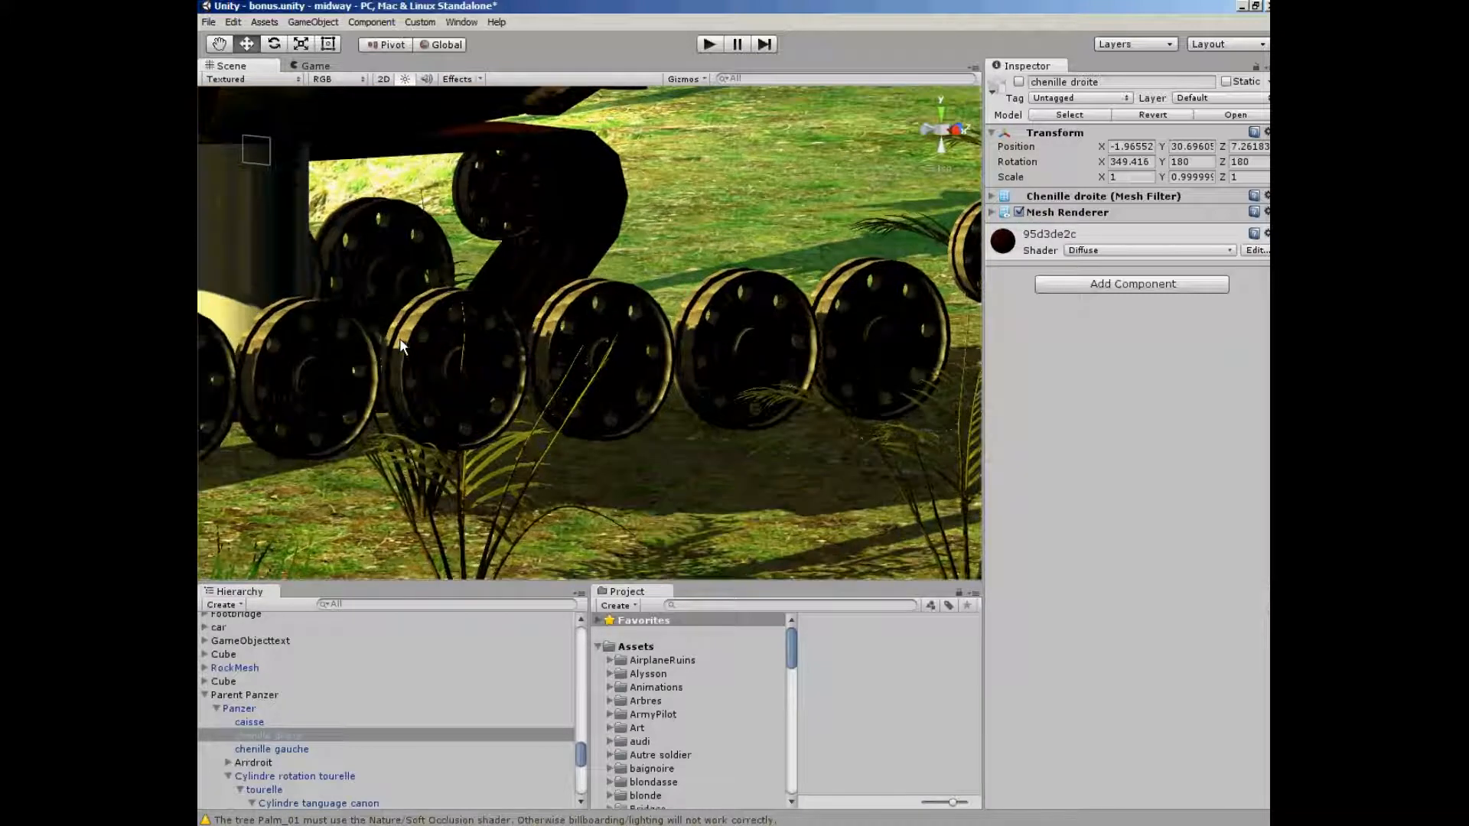
pyautogui.scroll(-5, 401, 339)
pyautogui.moveTo(427, 335)
pyautogui.mouseDown(button='right')
pyautogui.moveTo(437, 352)
pyautogui.moveTo(424, 324)
pyautogui.mouseUp(button='right')
# Rotate the turret through the Cylindre rotation tourelle object to a Y rotation of 350.7, and undo the rotation
pyautogui.click(424, 325)
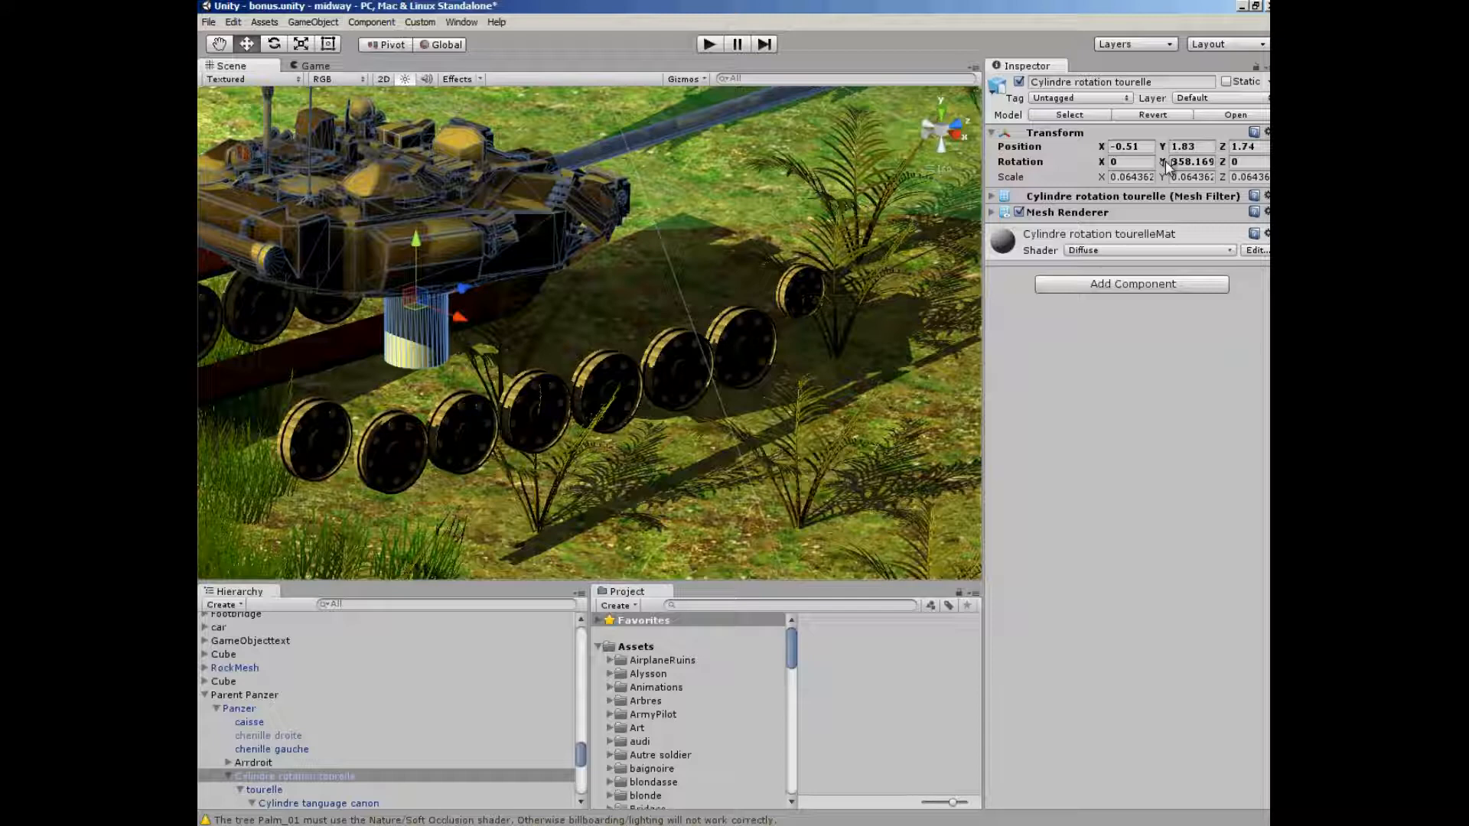
pyautogui.moveTo(1166, 166); pyautogui.dragTo(800, 339)
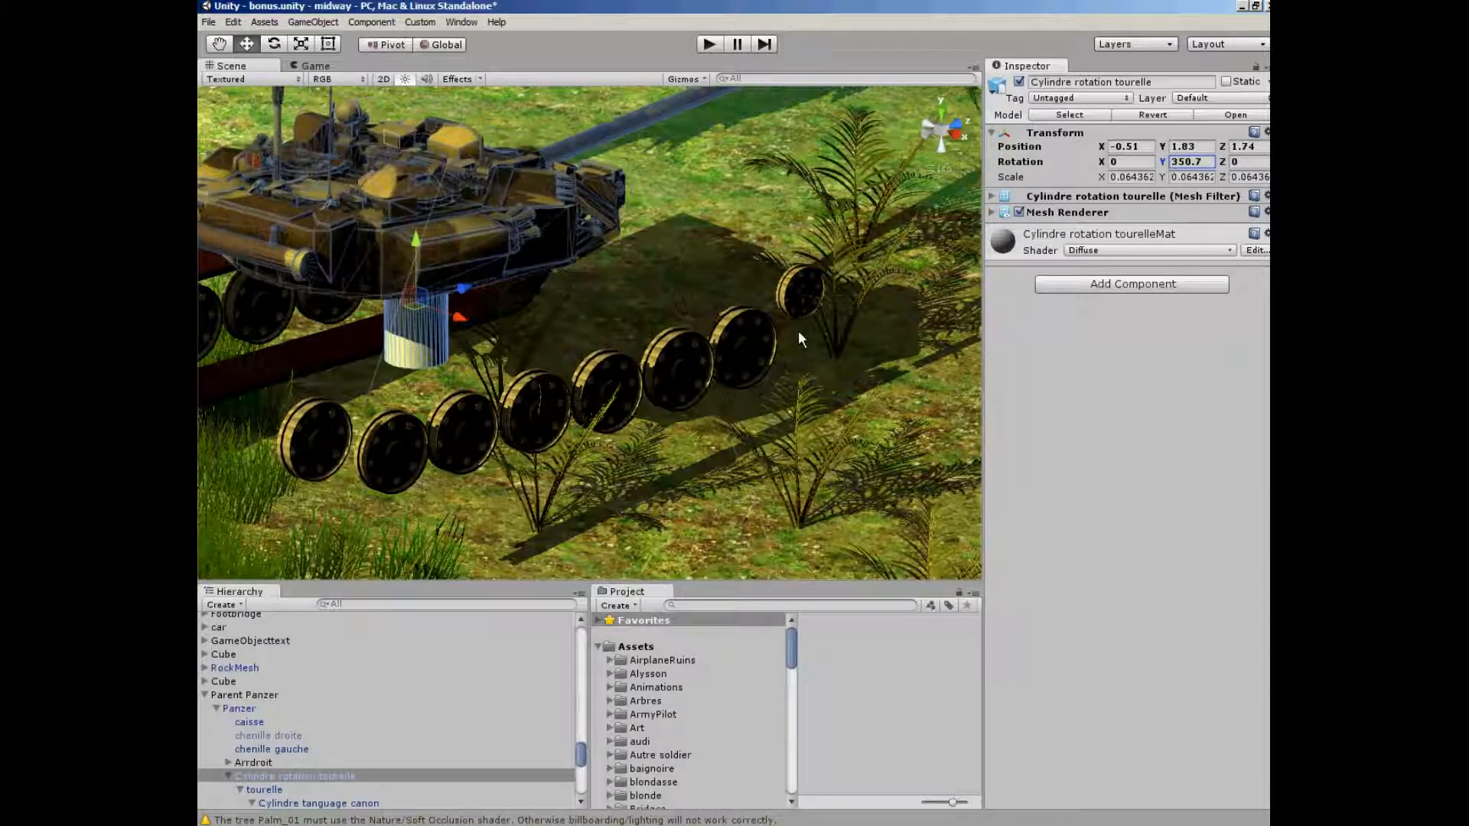
pyautogui.hotkey('ctrl', 'z')
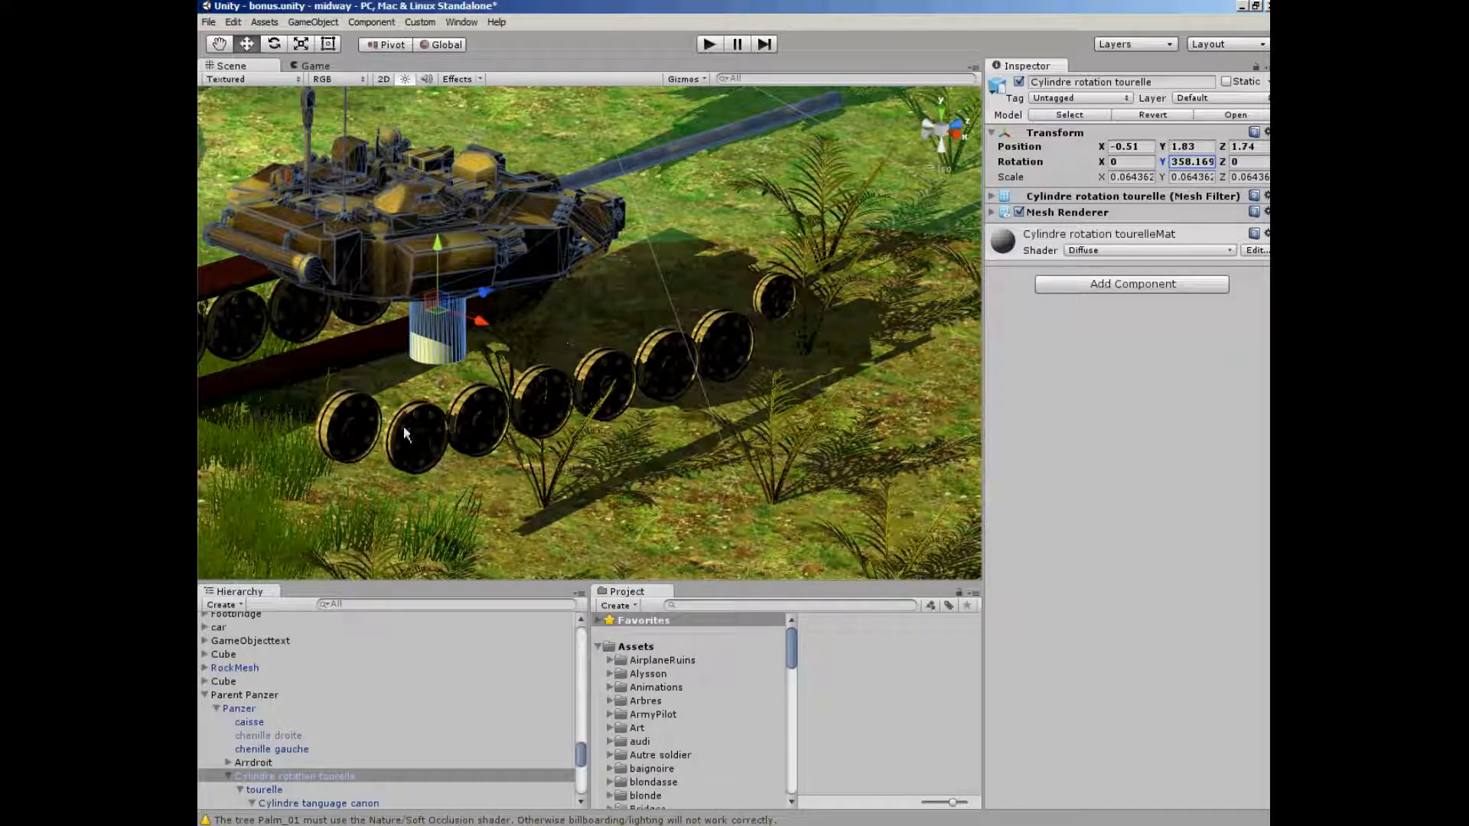
# Tilt the gun through the Cylindre tanguage canon object to an X rotation of about 14.48, and undo the rotation
pyautogui.scroll(-3, 253, 764)
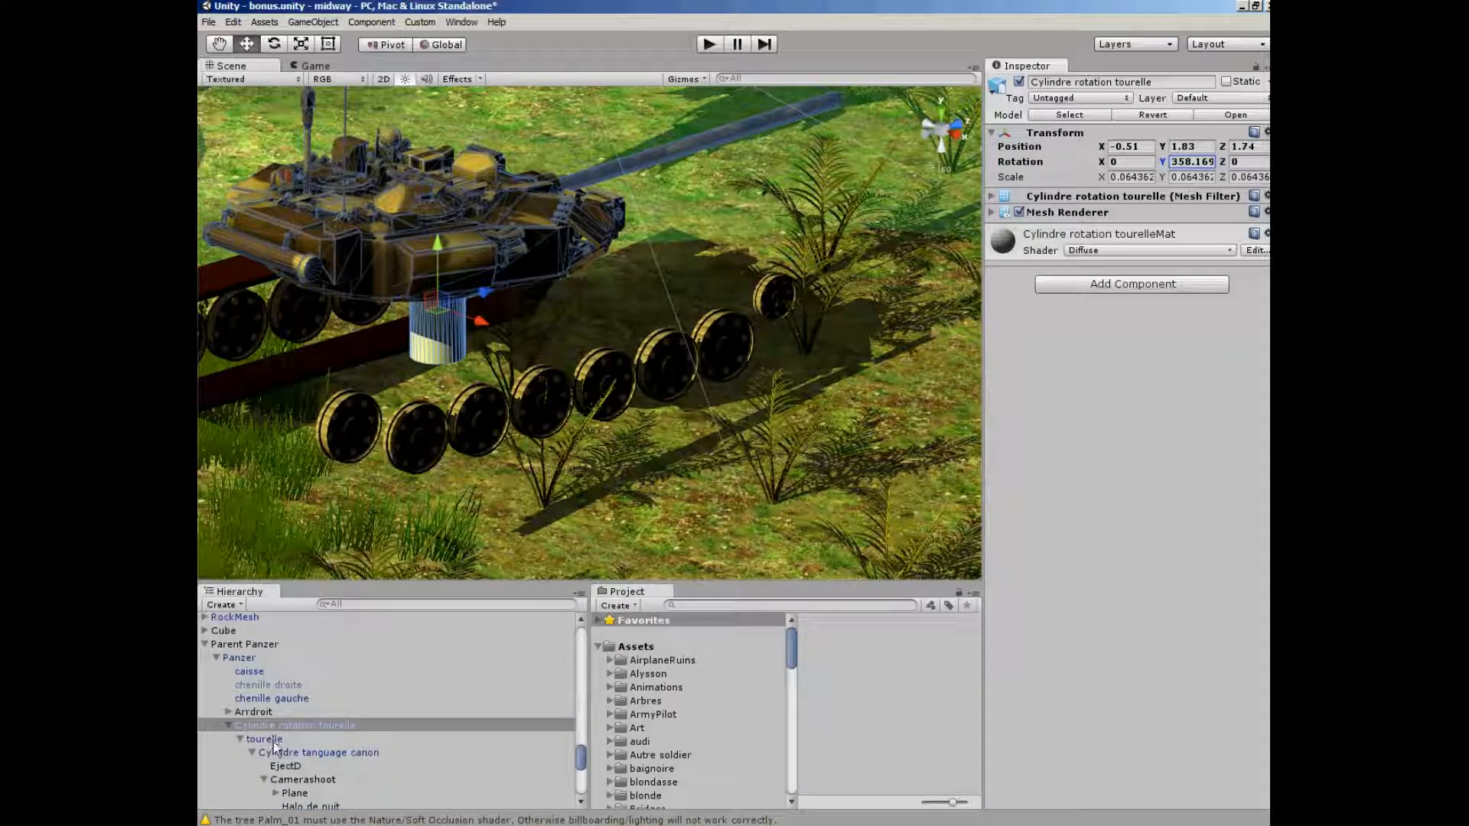
pyautogui.click(294, 753)
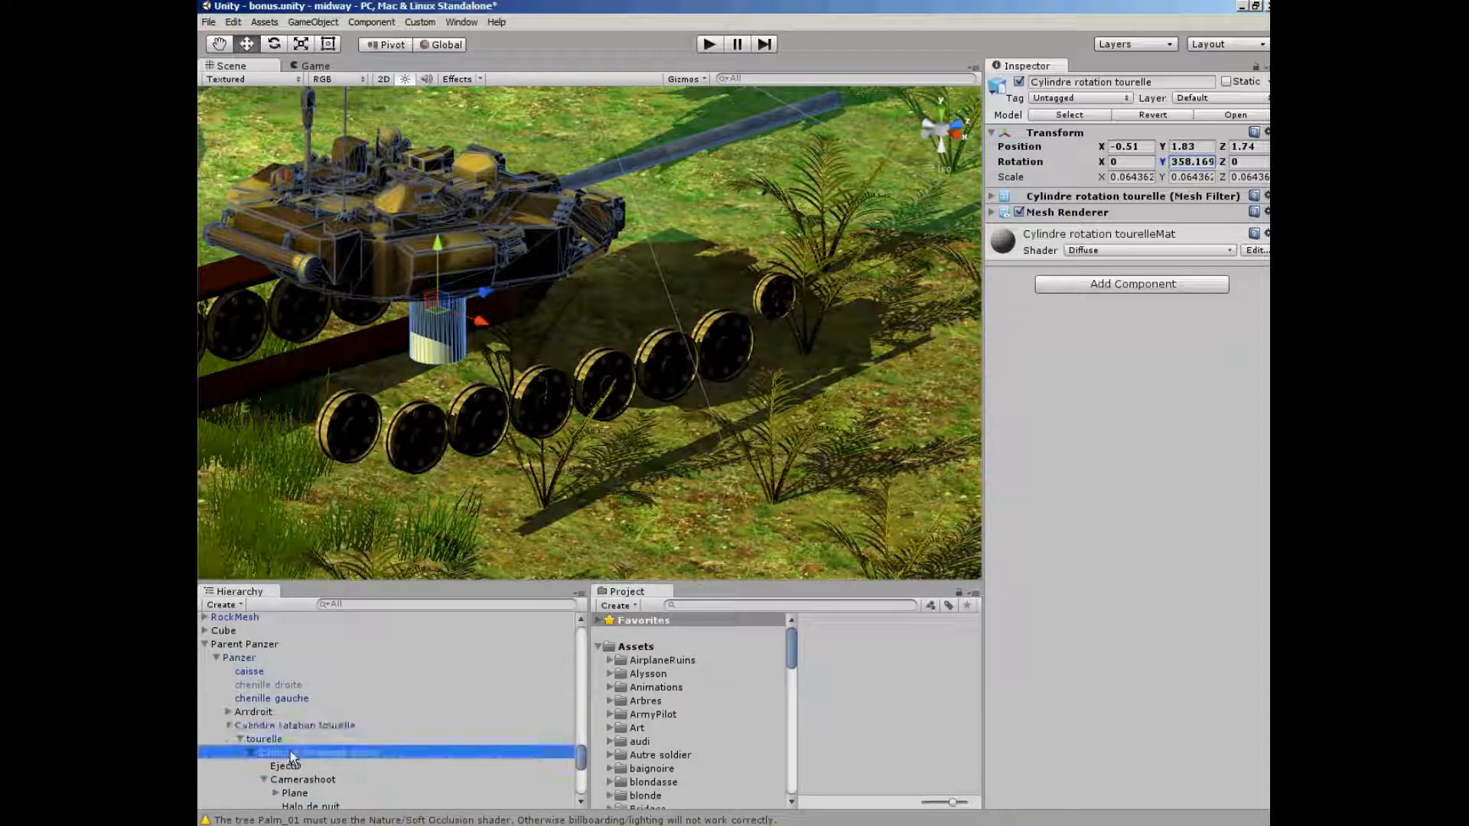
pyautogui.keyDown('alt'); pyautogui.moveTo(540, 269); pyautogui.dragTo(534, 133); pyautogui.keyUp('alt')
pyautogui.scroll(-5, 528, 251)
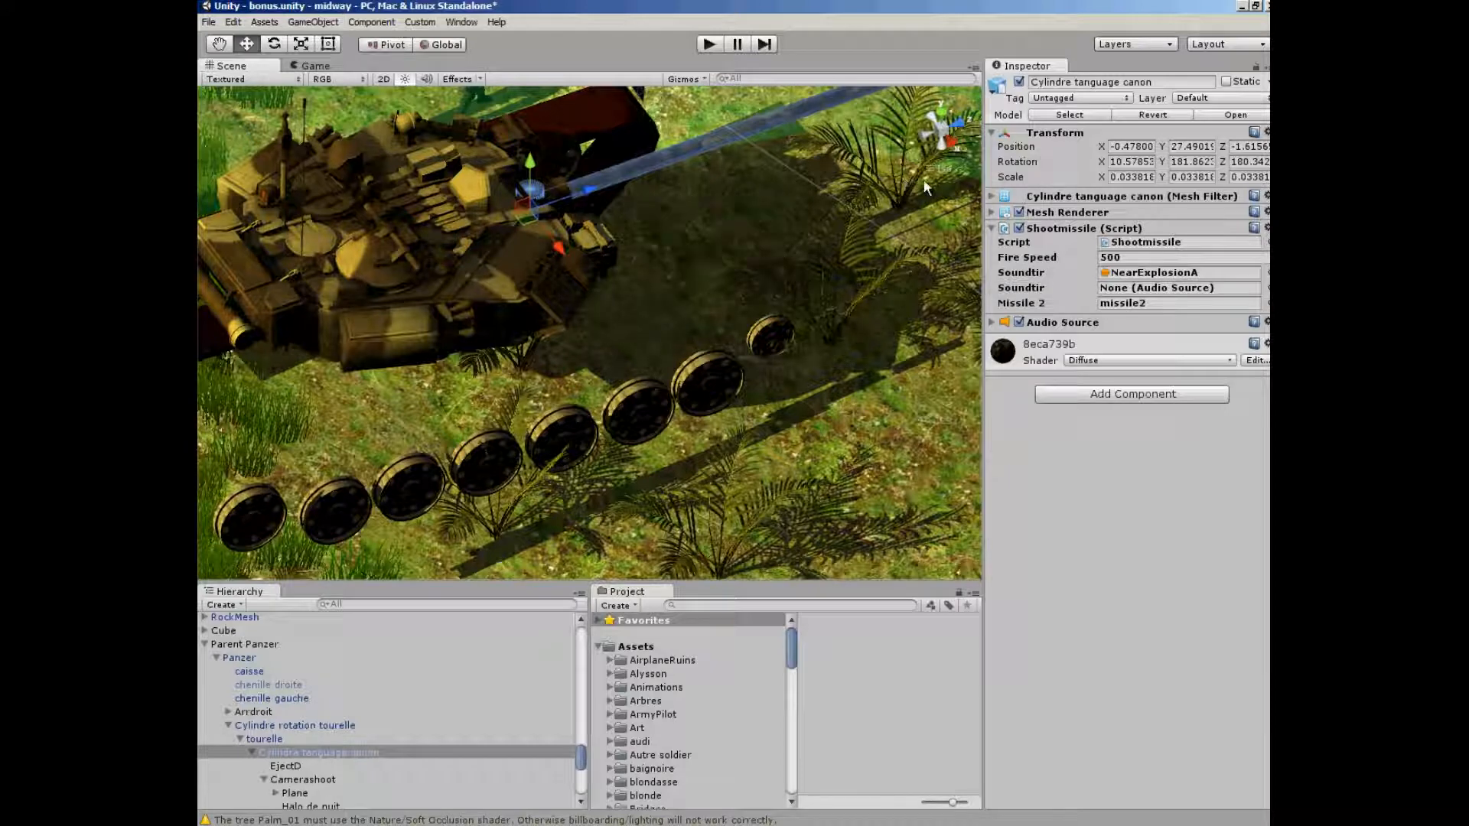
pyautogui.click(275, 44)
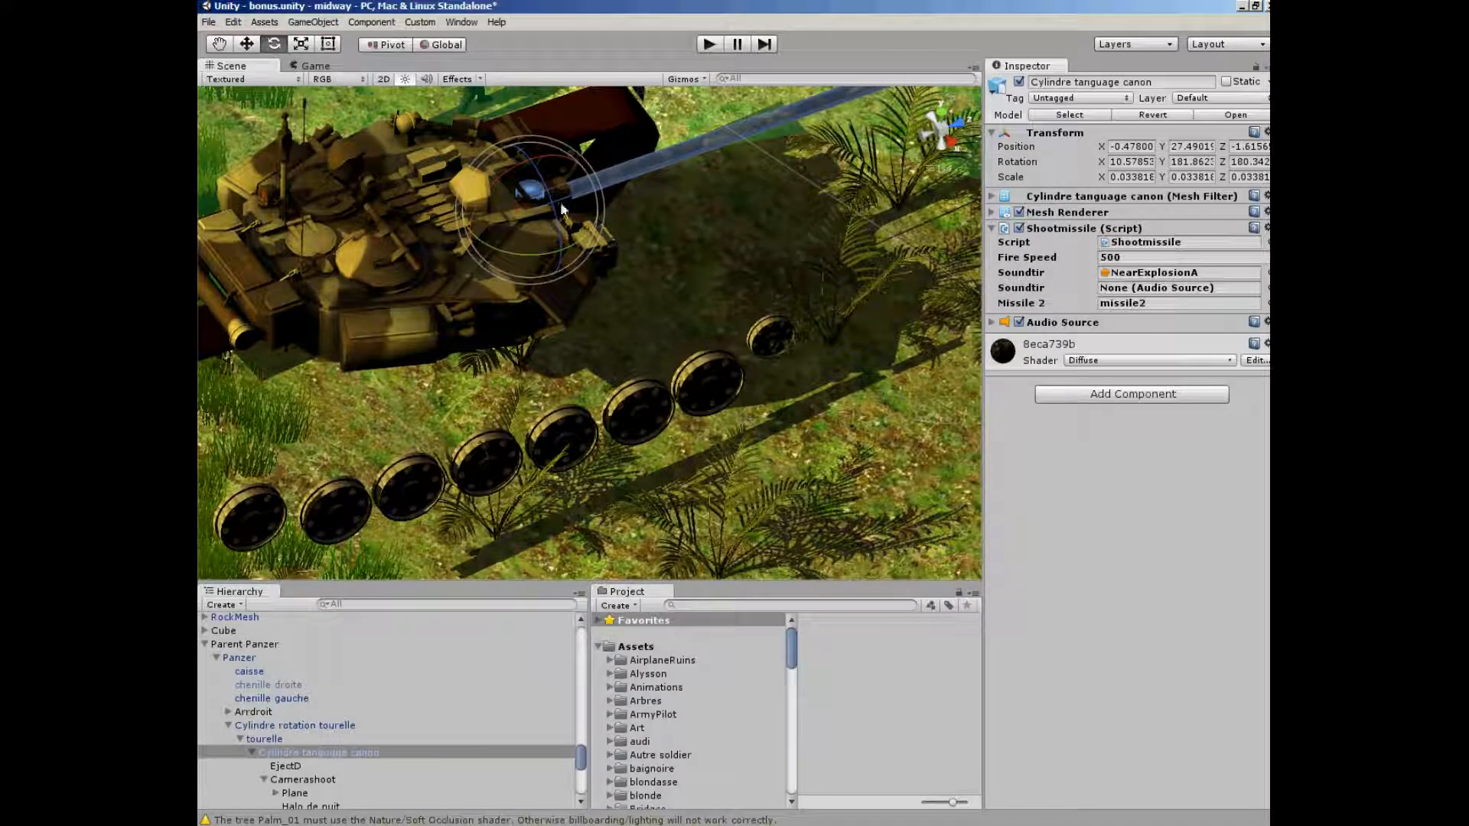
pyautogui.moveTo(510, 167)
pyautogui.mouseDown()
pyautogui.moveTo(489, 186)
pyautogui.moveTo(519, 176)
pyautogui.moveTo(497, 183)
pyautogui.mouseUp()
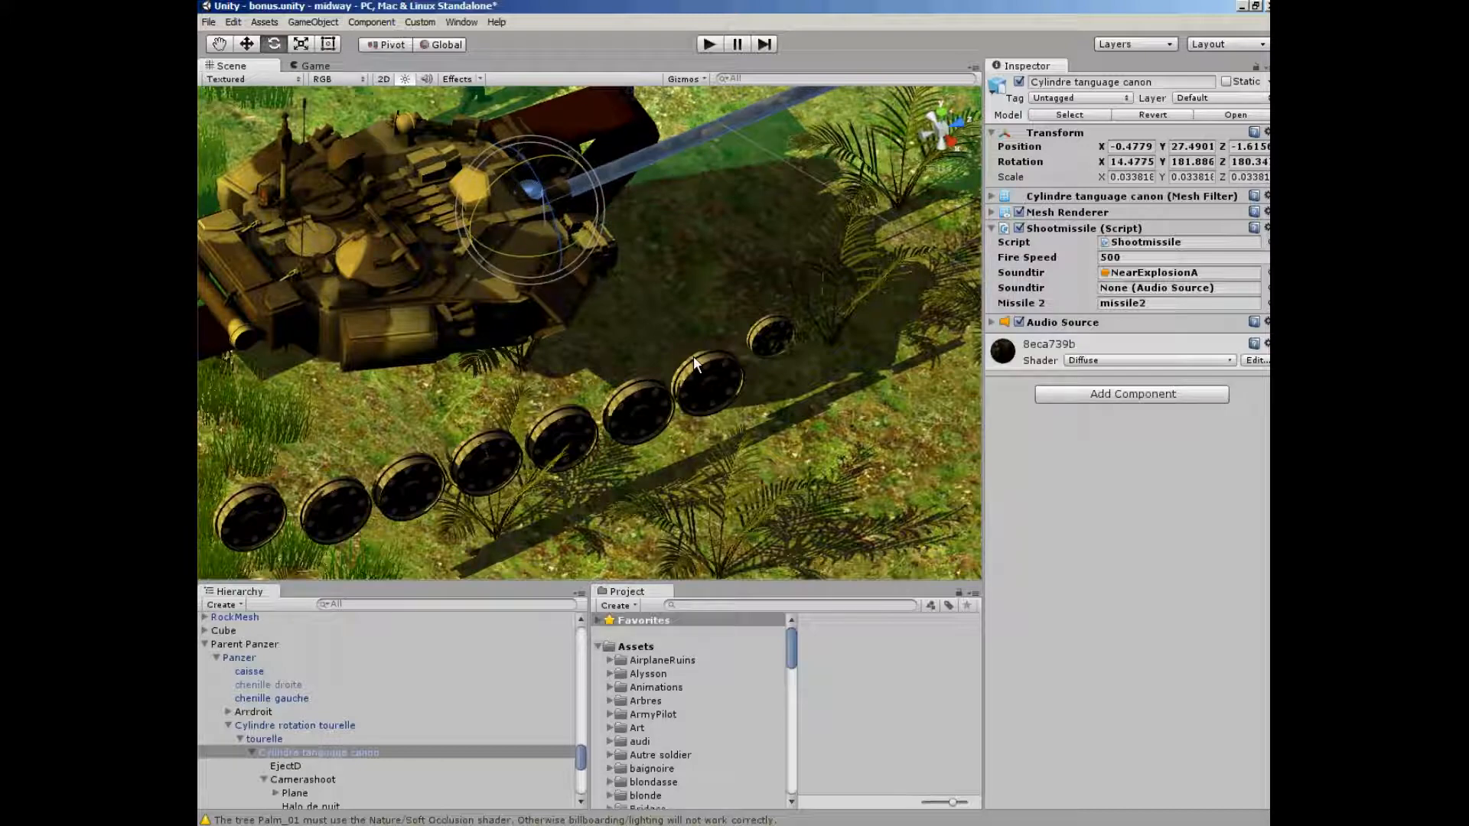
pyautogui.hotkey('ctrl', 'z')
pyautogui.keyDown('alt'); pyautogui.moveTo(694, 355); pyautogui.dragTo(558, 301); pyautogui.keyUp('alt')
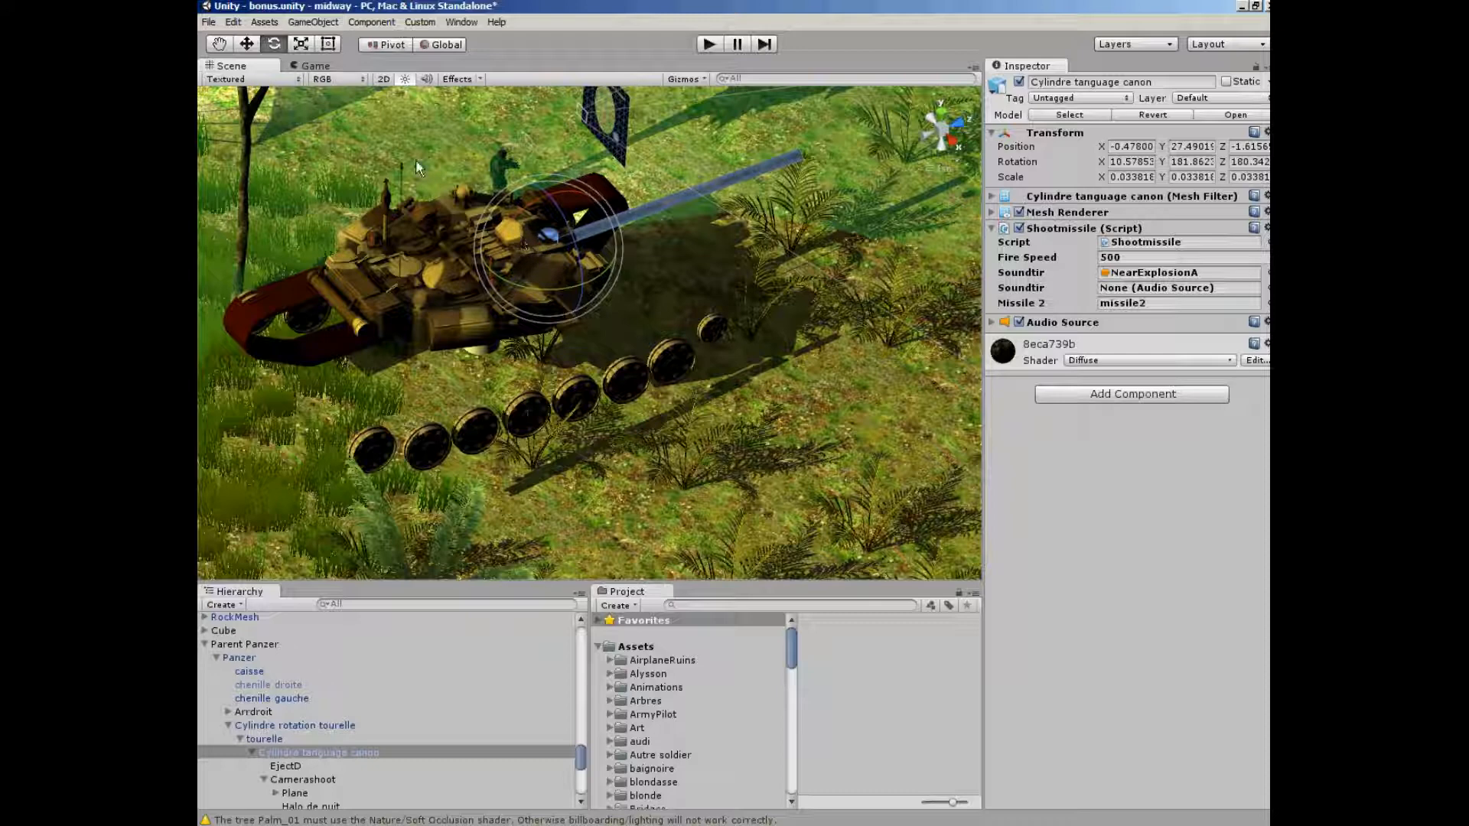
pyautogui.click(246, 44)
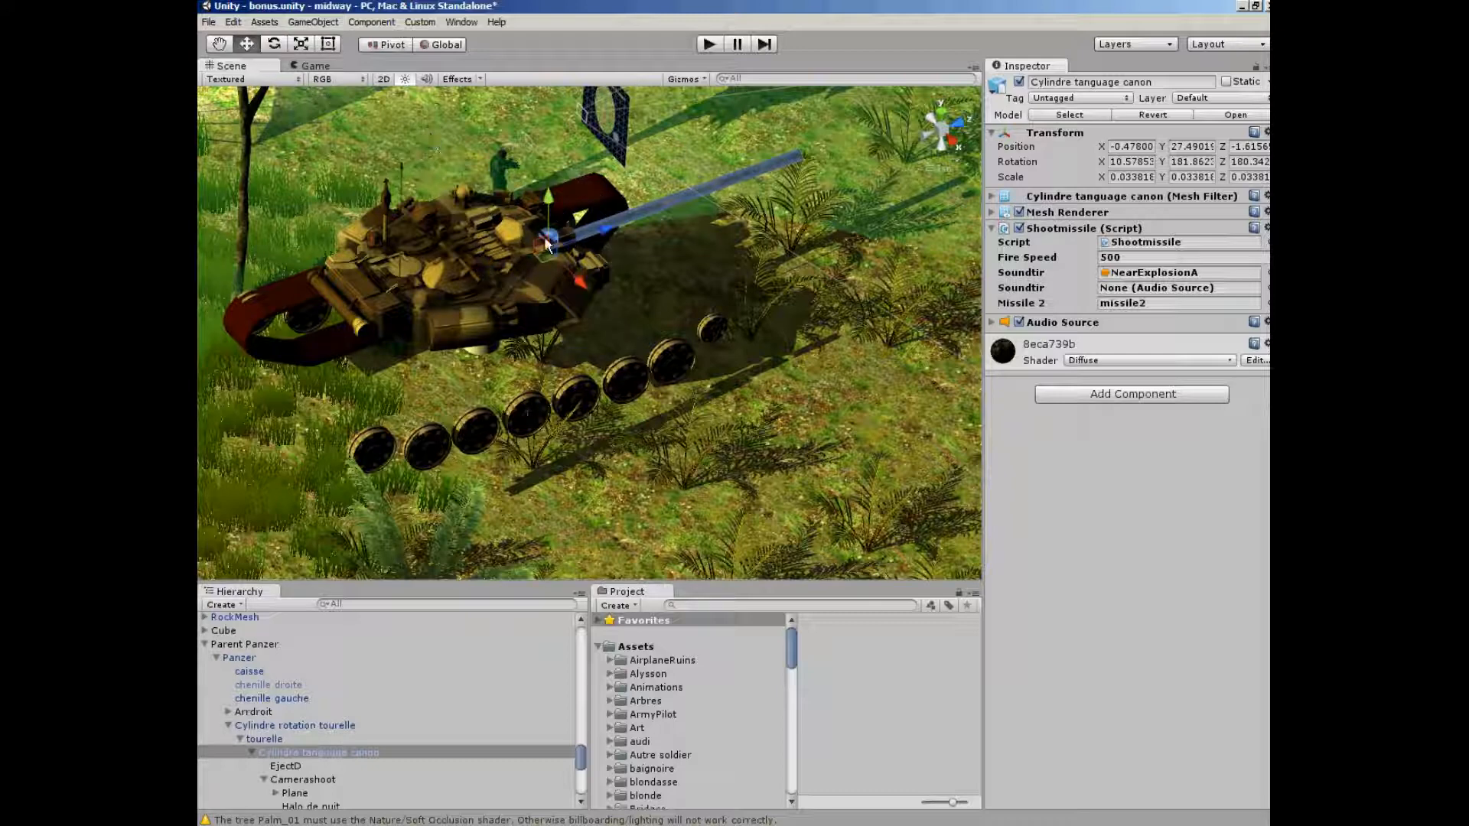
# Reactivate the chenille droite object of the tank
pyautogui.scroll(2, 544, 238)
pyautogui.scroll(1, 544, 237)
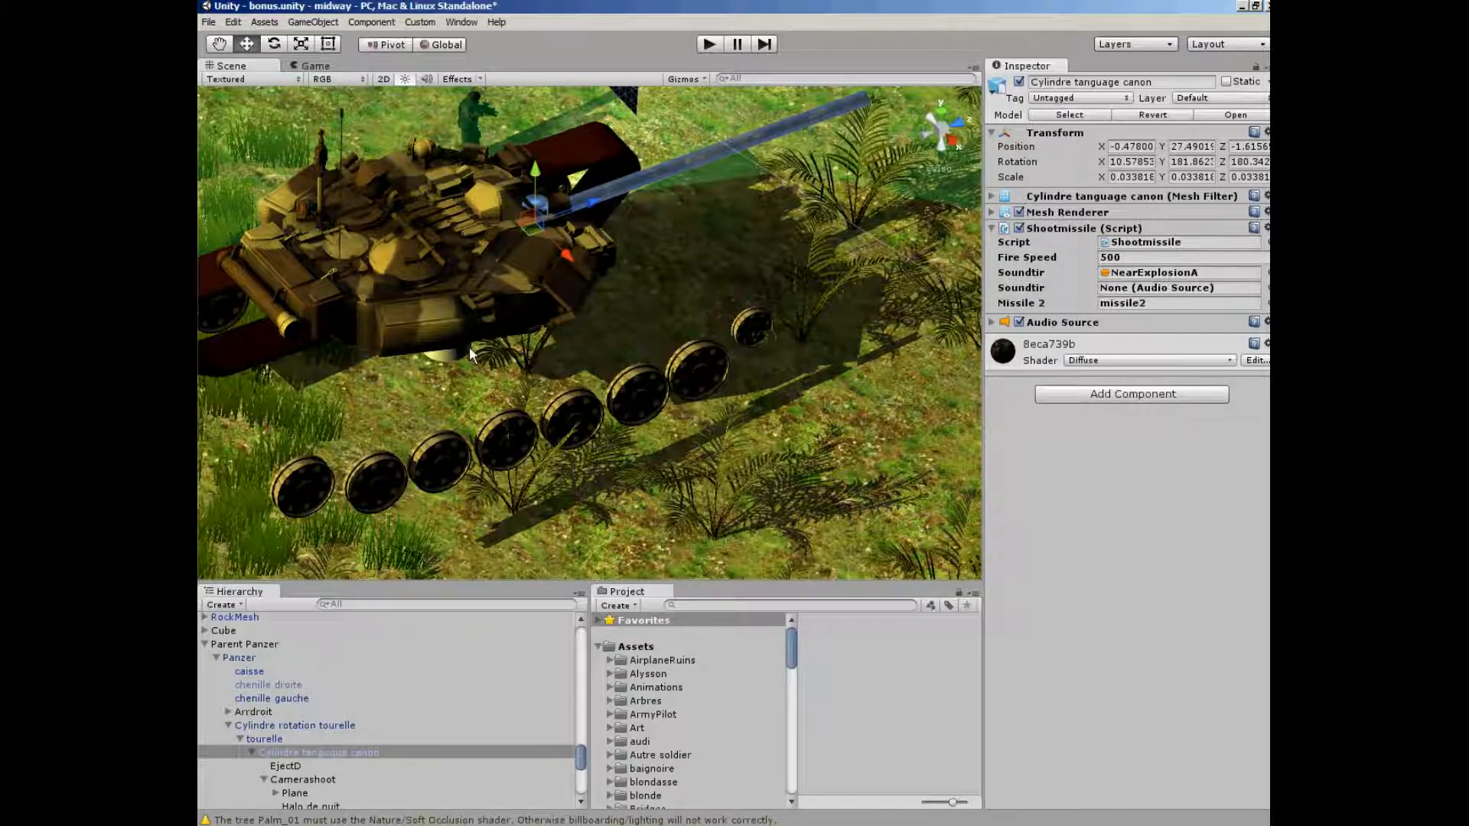
pyautogui.scroll(-1, 470, 346)
pyautogui.click(247, 671)
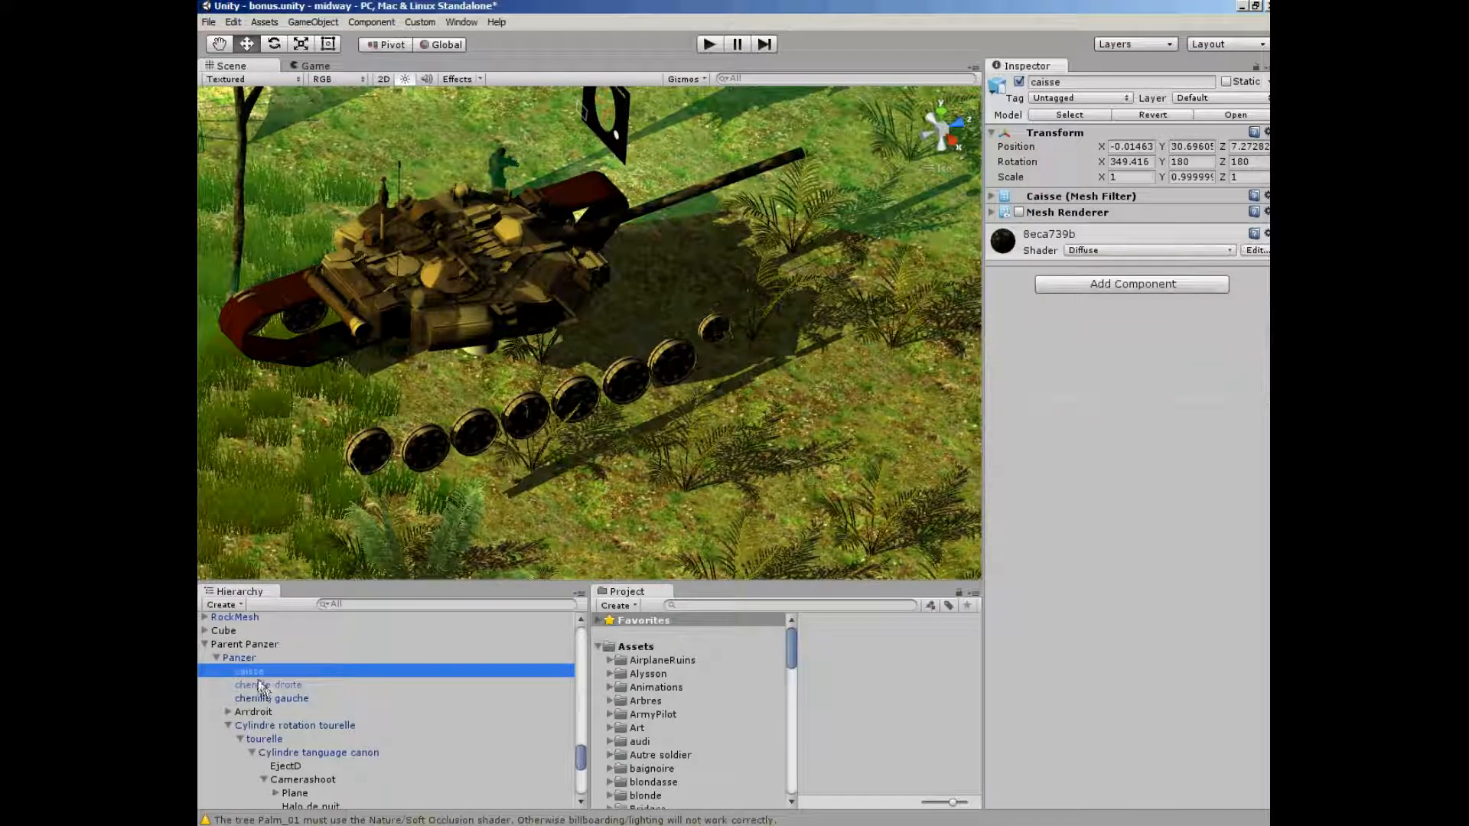
pyautogui.click(264, 684)
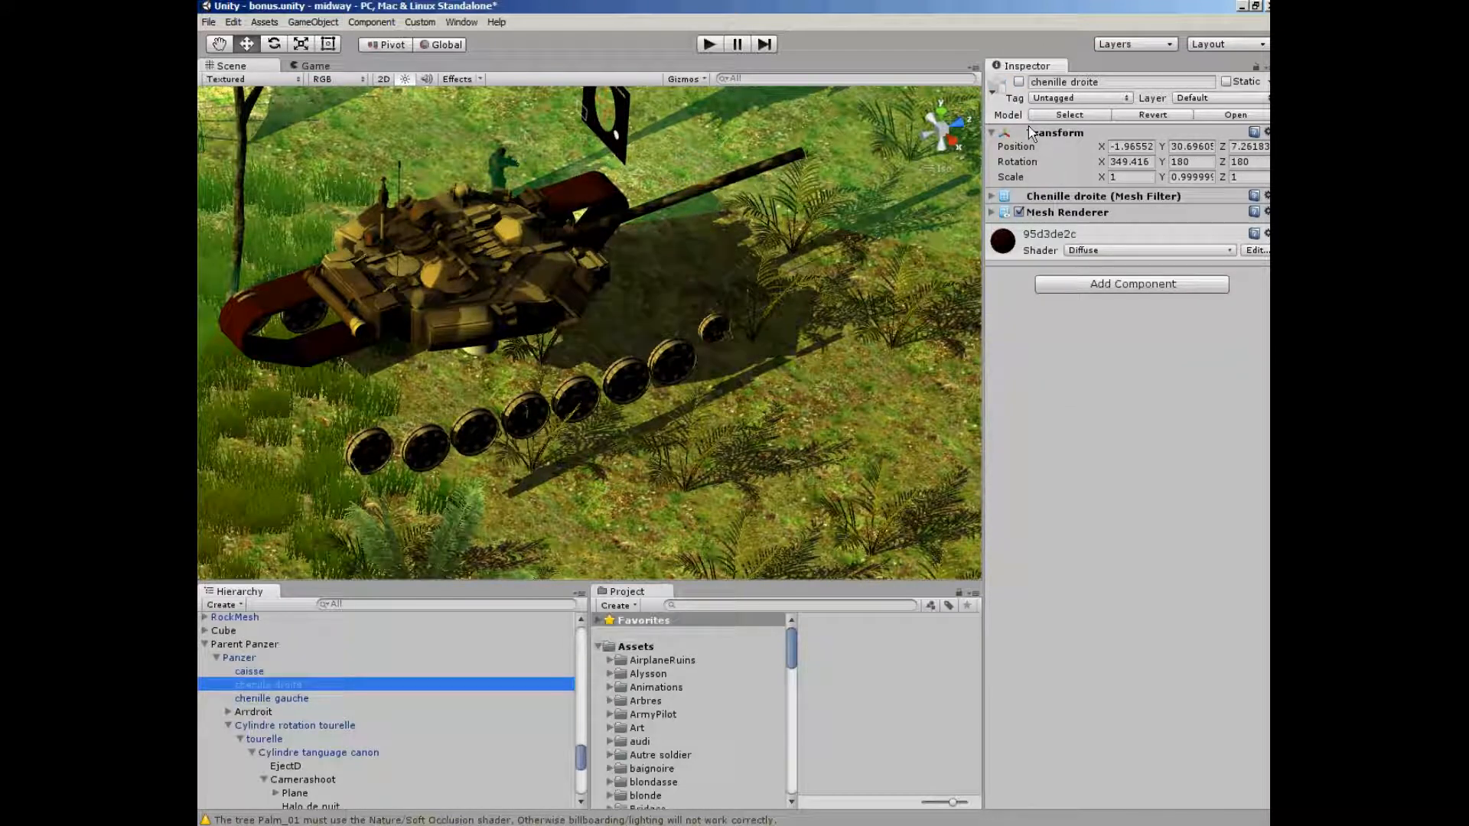
pyautogui.click(1018, 81)
pyautogui.scroll(-1, 418, 442)
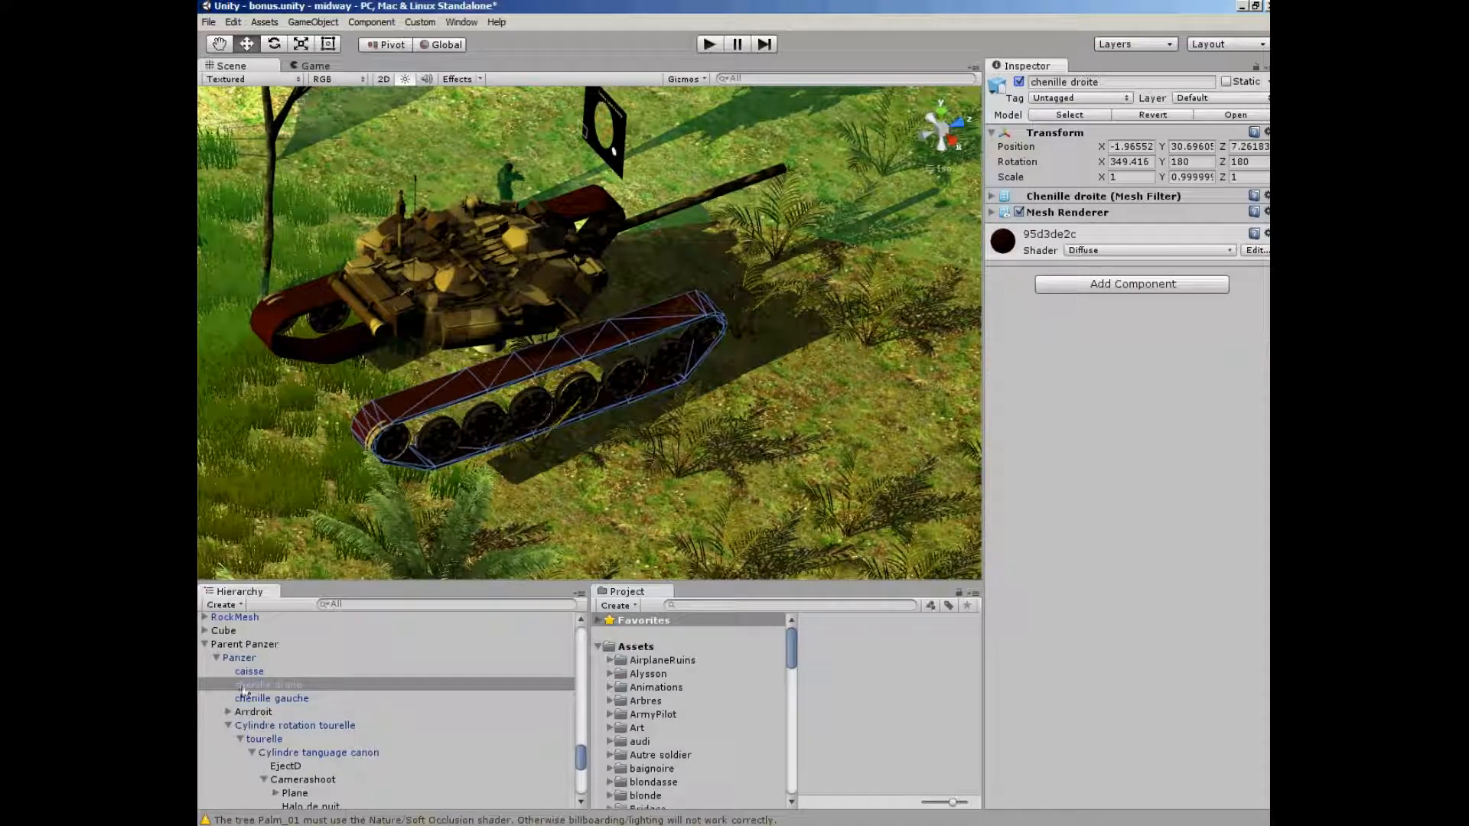
# Show the tank's hull again by enabling the Mesh Renderer of the caisse object
pyautogui.click(249, 671)
pyautogui.click(1019, 211)
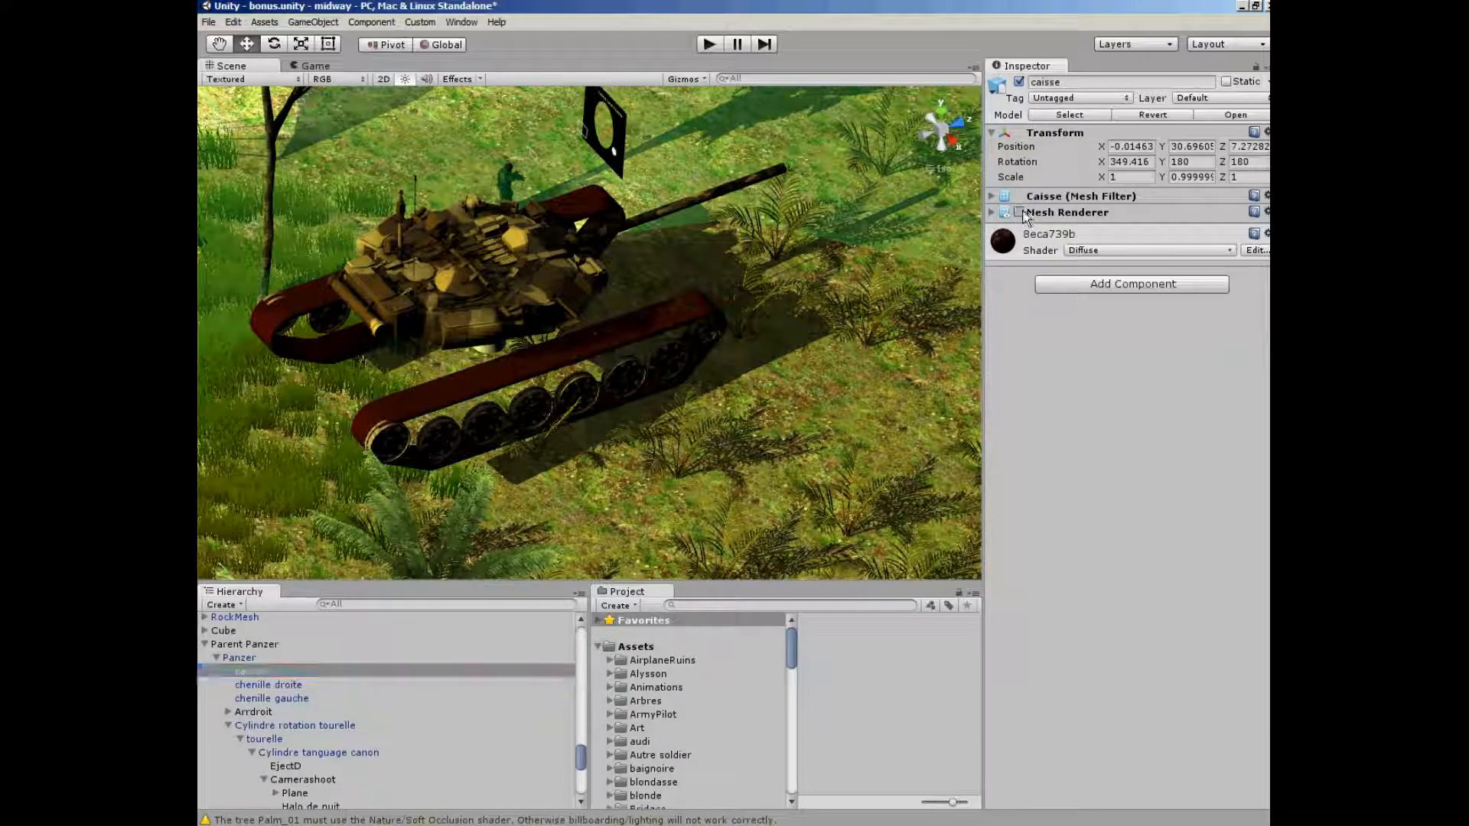
pyautogui.scroll(-1, 641, 330)
pyautogui.moveTo(641, 331)
pyautogui.keyDown('alt'); pyautogui.mouseDown()
pyautogui.moveTo(744, 308)
pyautogui.moveTo(641, 329)
pyautogui.moveTo(626, 346)
pyautogui.mouseUp(); pyautogui.keyUp('alt')
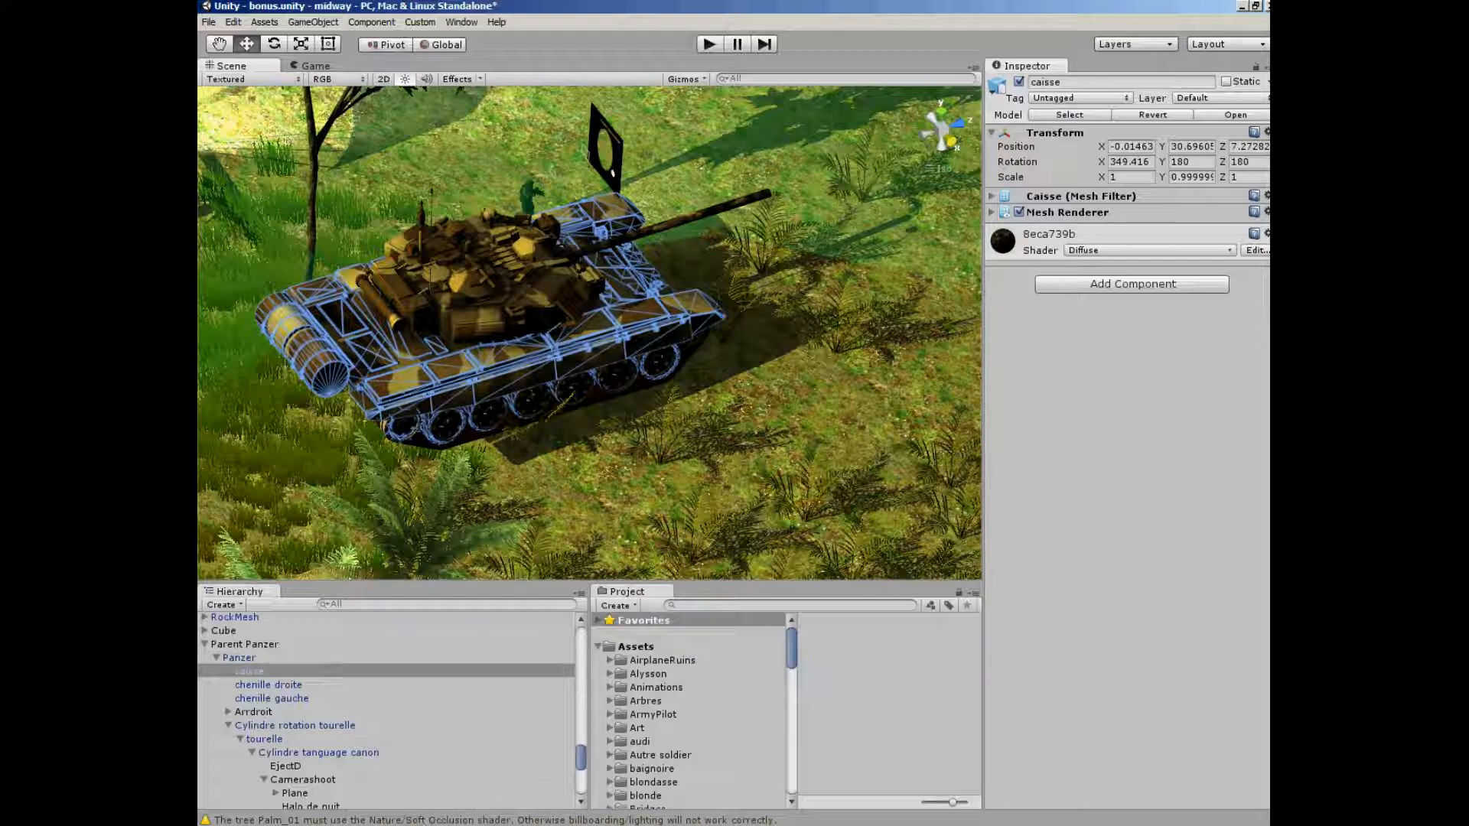
# Close Unity without saving the changes to the bonus.unity scene
pyautogui.click(1268, 6)
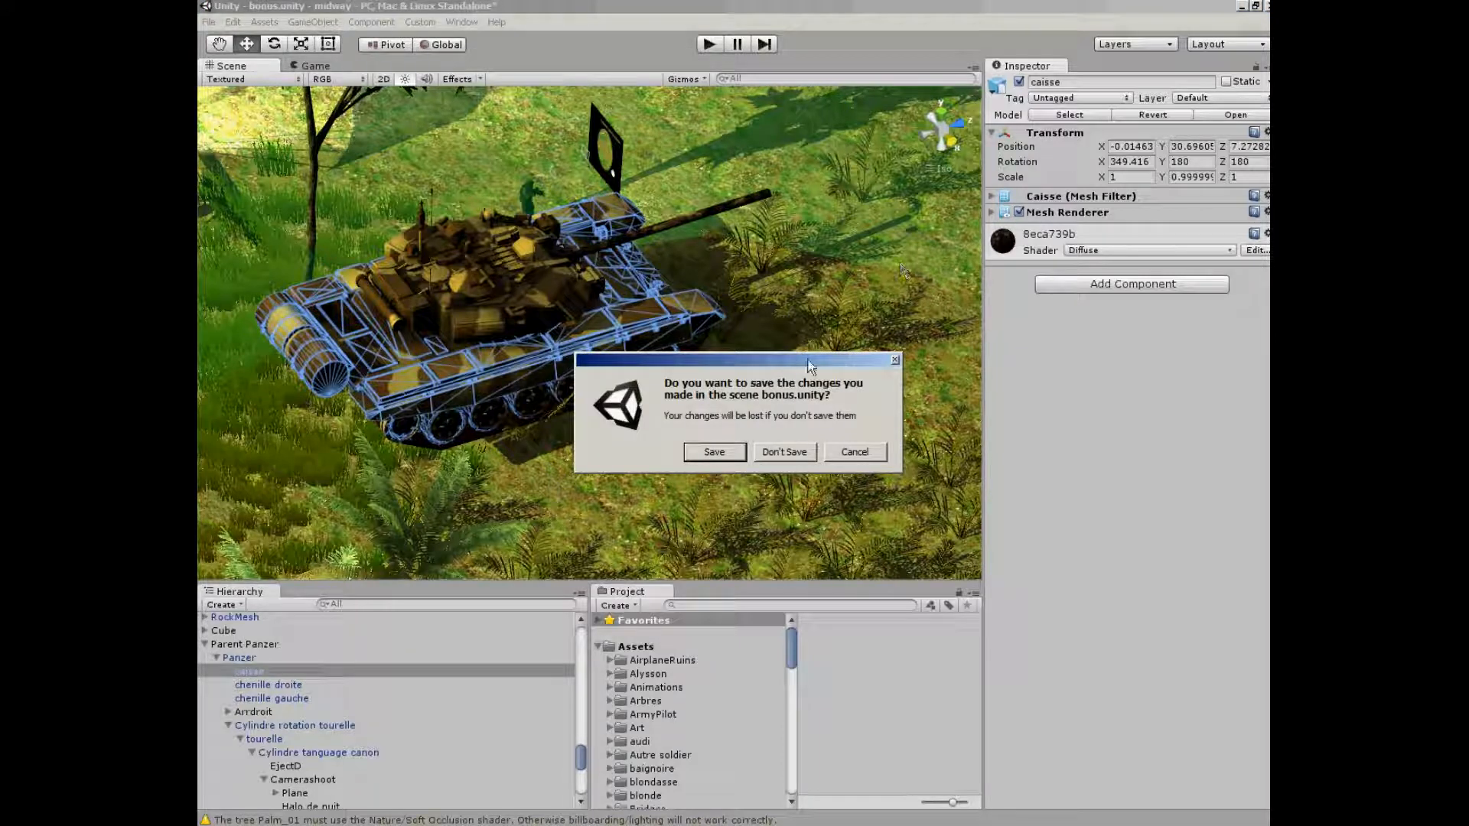
pyautogui.click(786, 453)
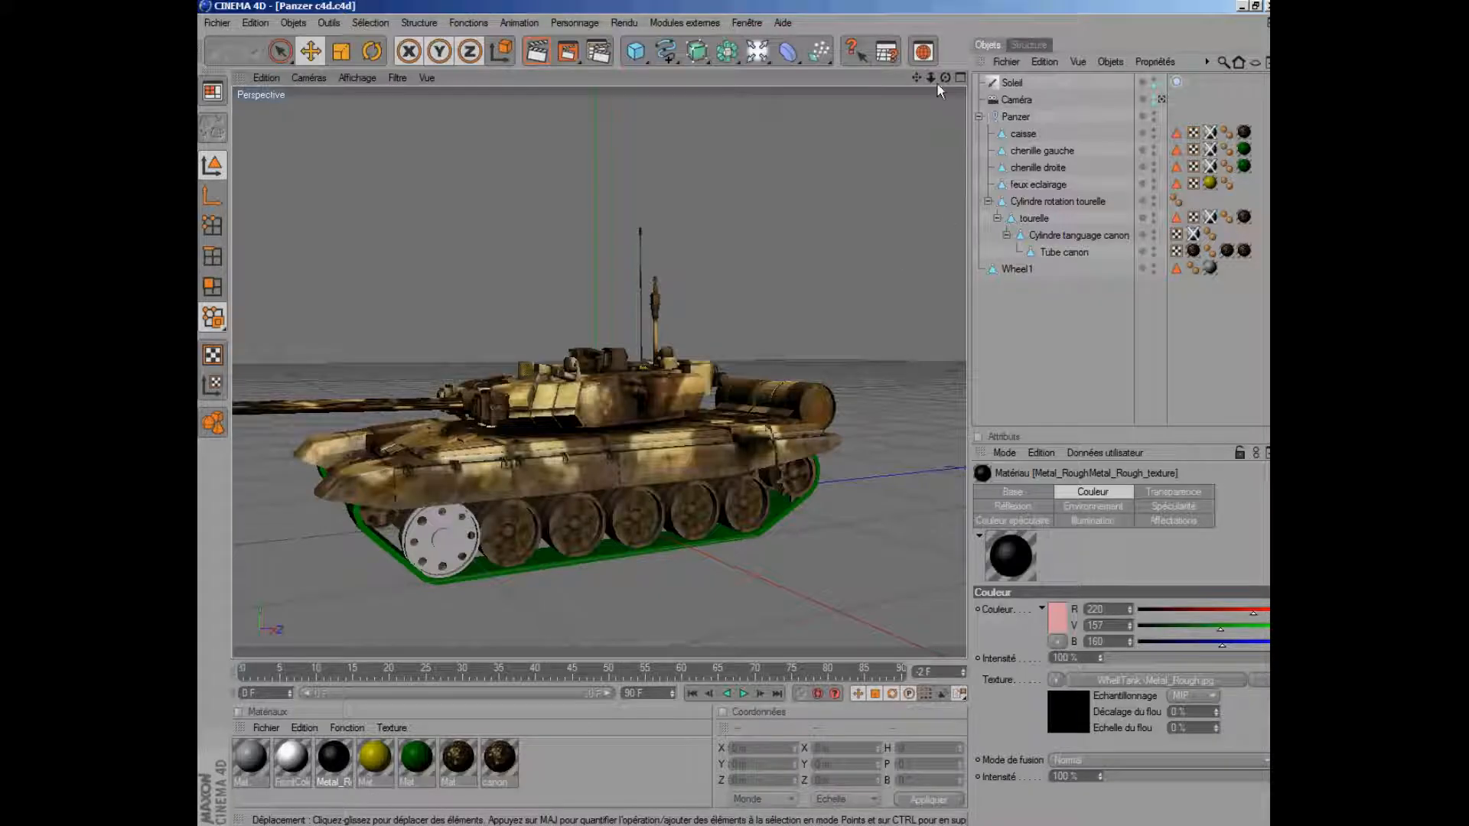
# Examine the tank model in CINEMA 4D from several angles together with the object hierarchy under Panzer
pyautogui.moveTo(945, 77); pyautogui.dragTo(739, 415)
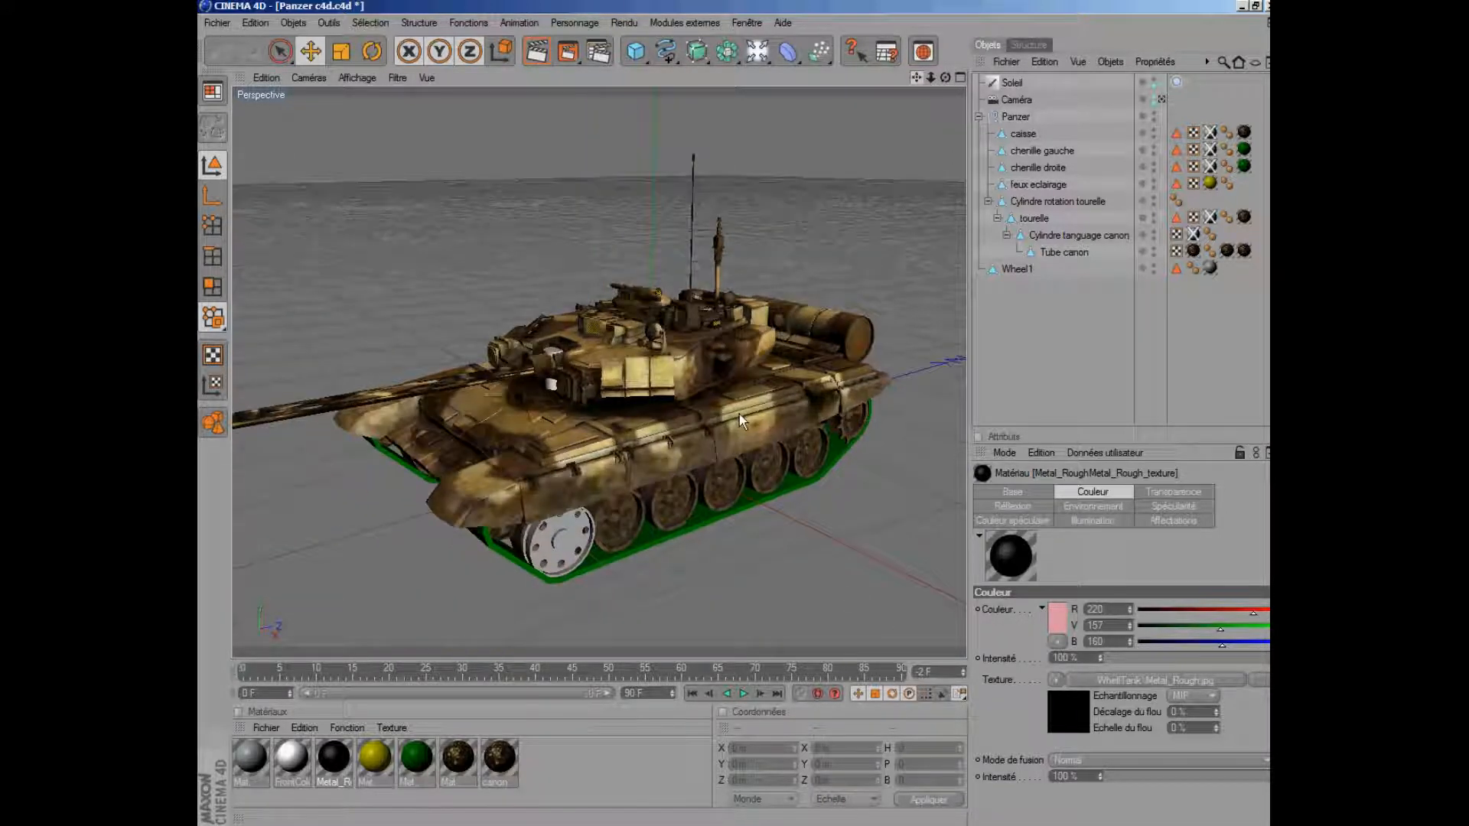
pyautogui.moveTo(932, 79); pyautogui.dragTo(874, 176)
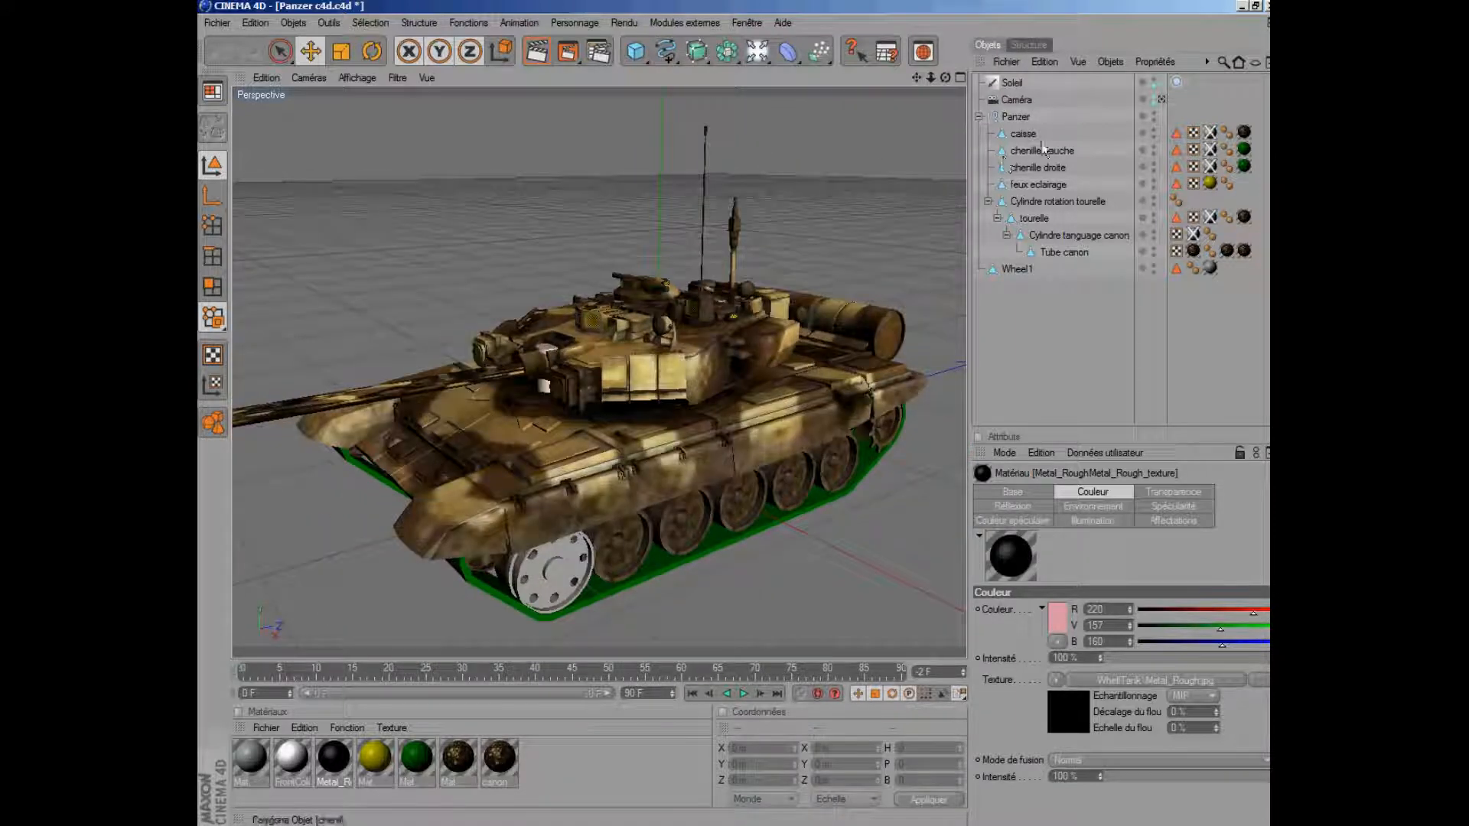
pyautogui.click(1020, 120)
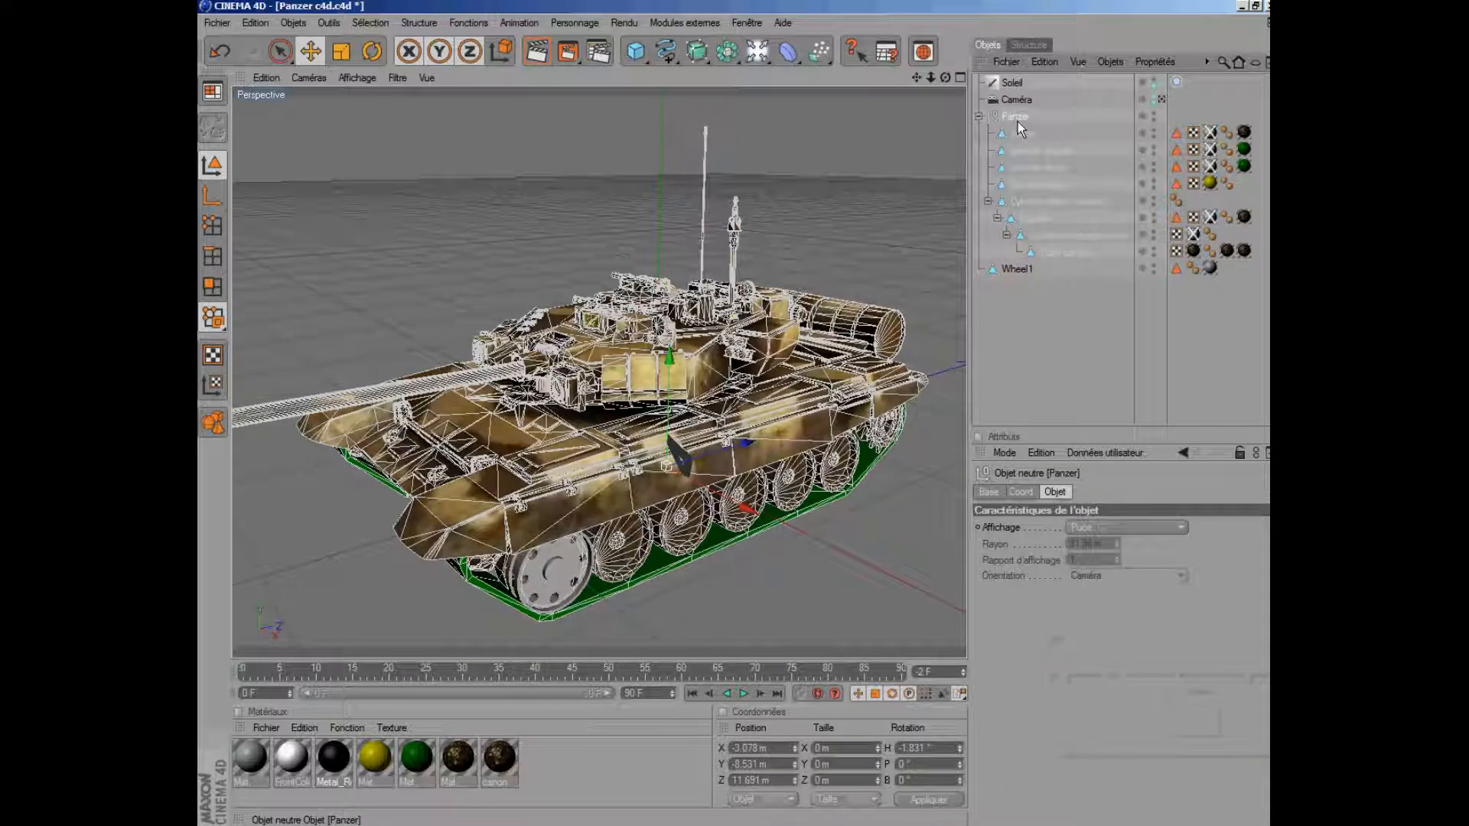
pyautogui.click(979, 117)
pyautogui.click(979, 116)
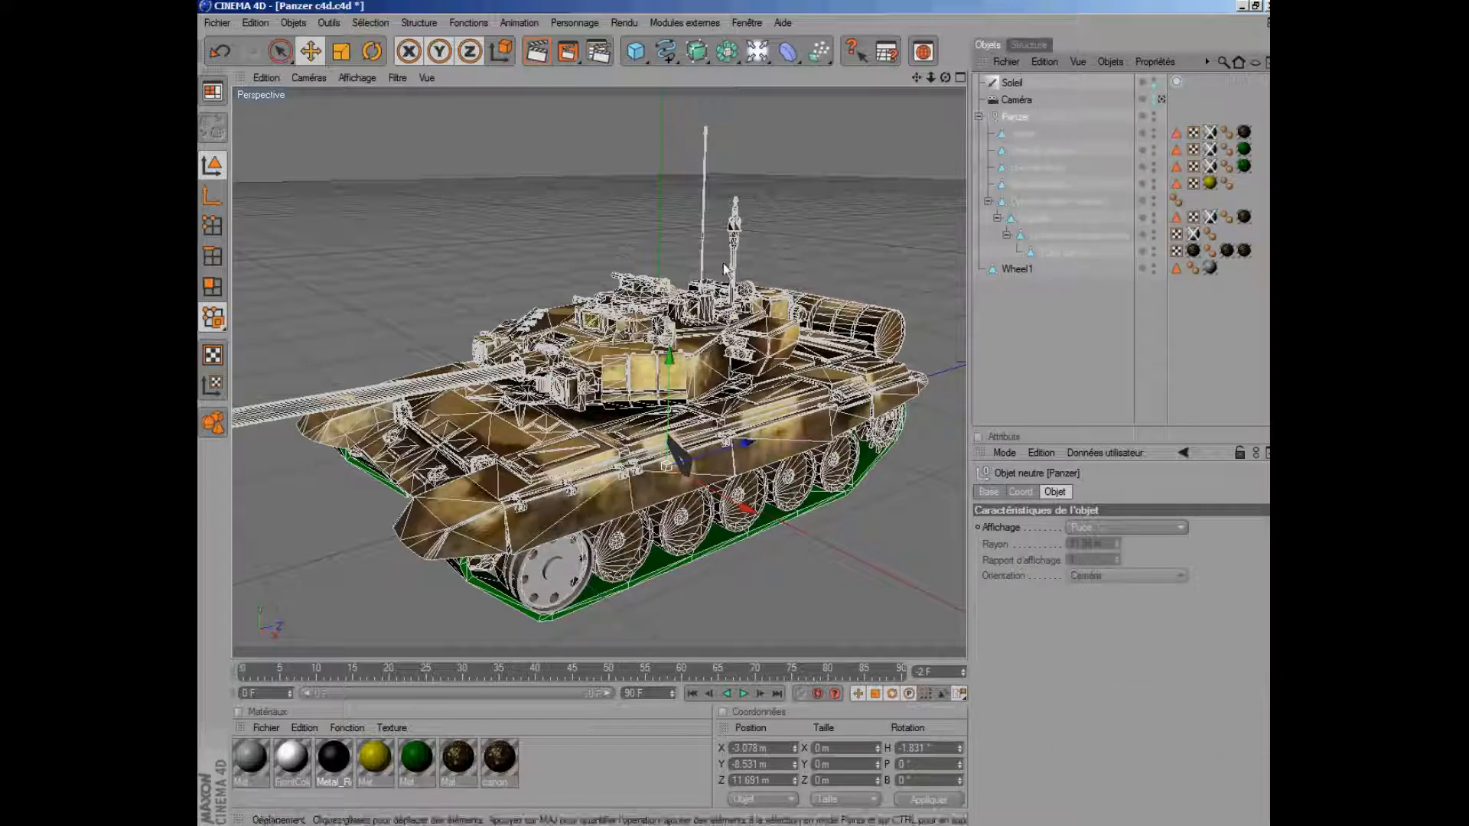
pyautogui.scroll(-3, 714, 243)
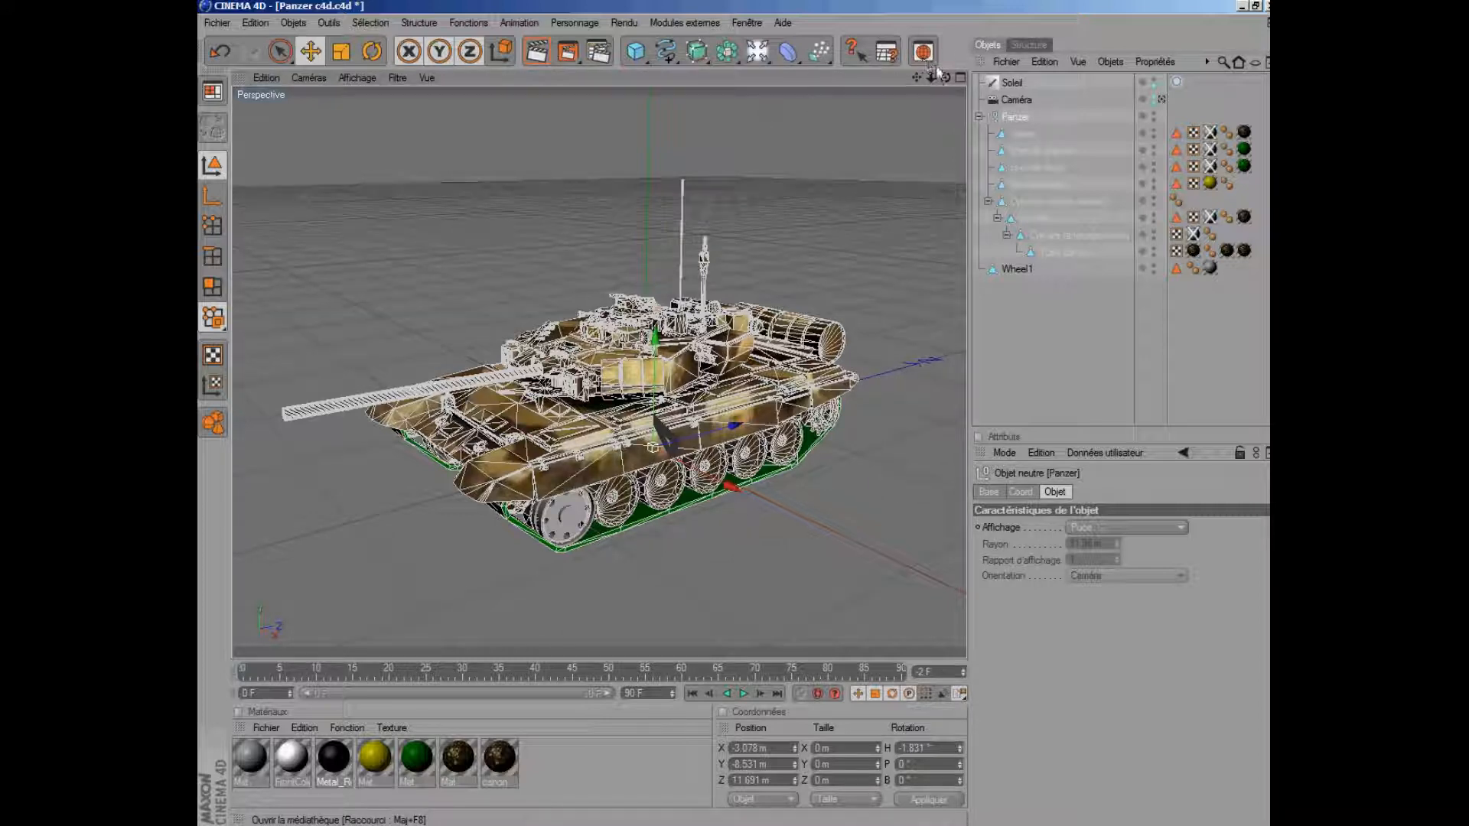
pyautogui.moveTo(946, 78); pyautogui.dragTo(723, 371)
pyautogui.scroll(-5, 673, 172)
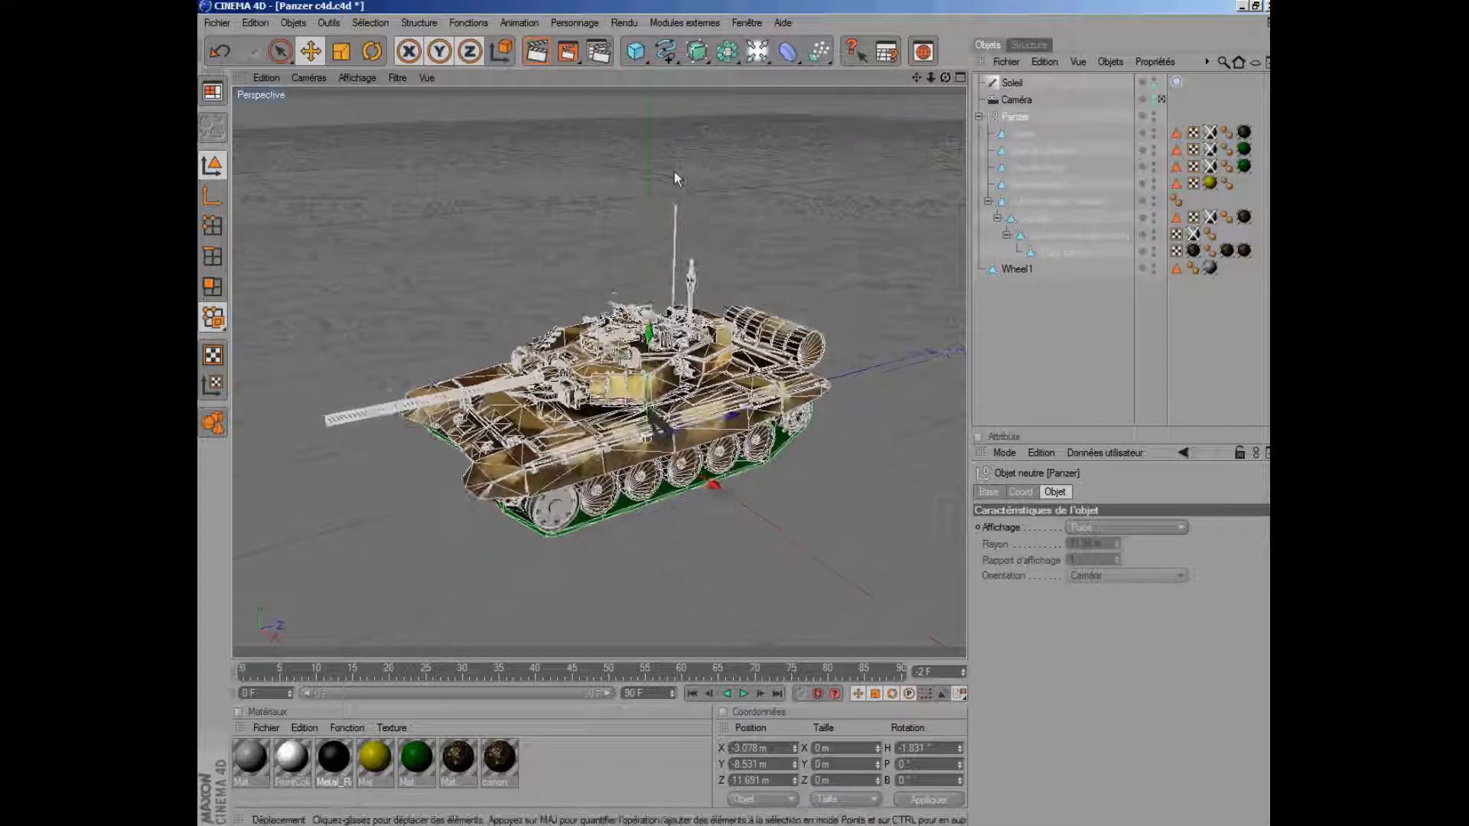
pyautogui.scroll(3, 649, 171)
pyautogui.scroll(2, 594, 181)
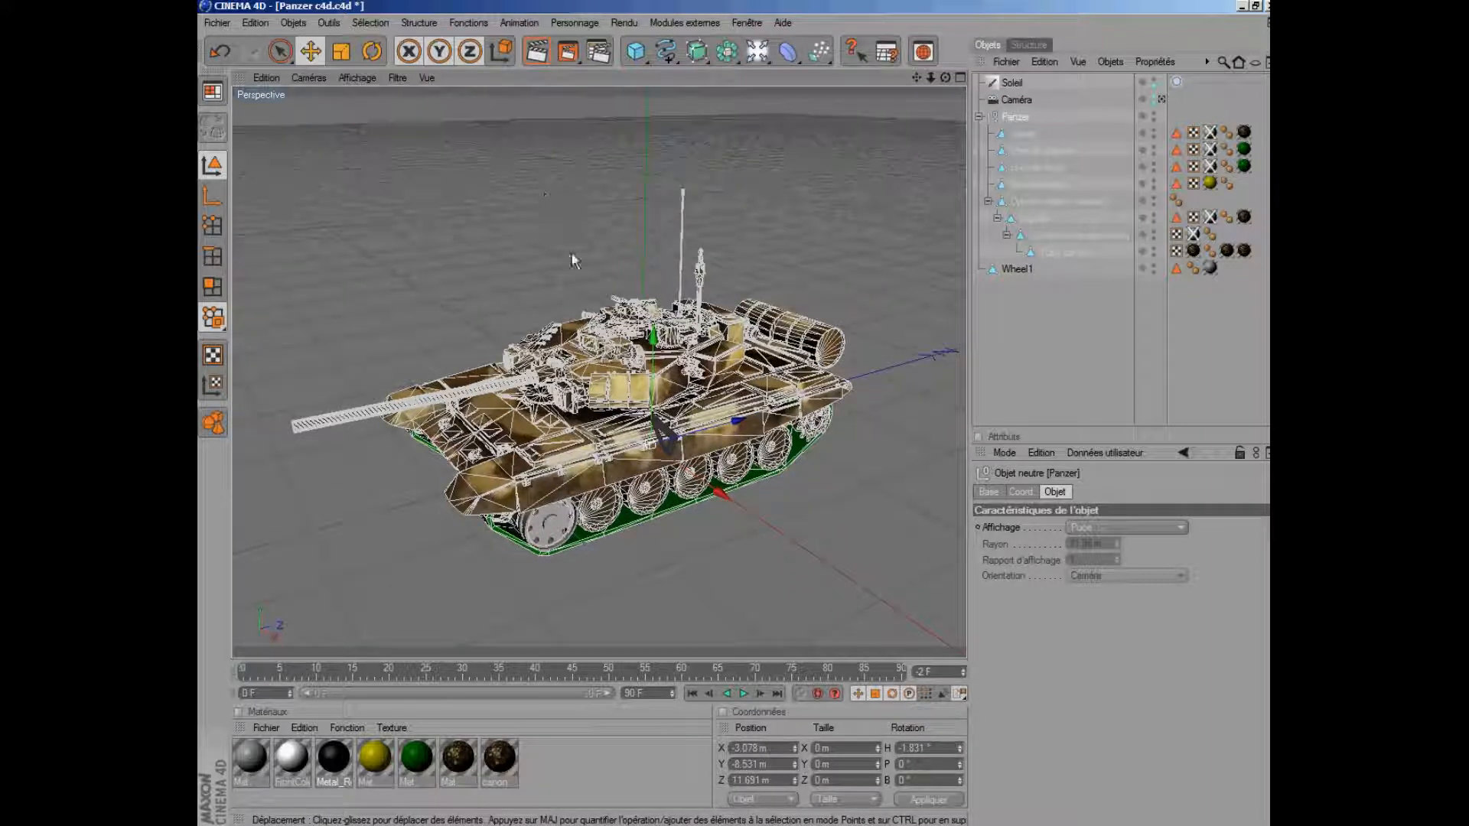
pyautogui.click(788, 215)
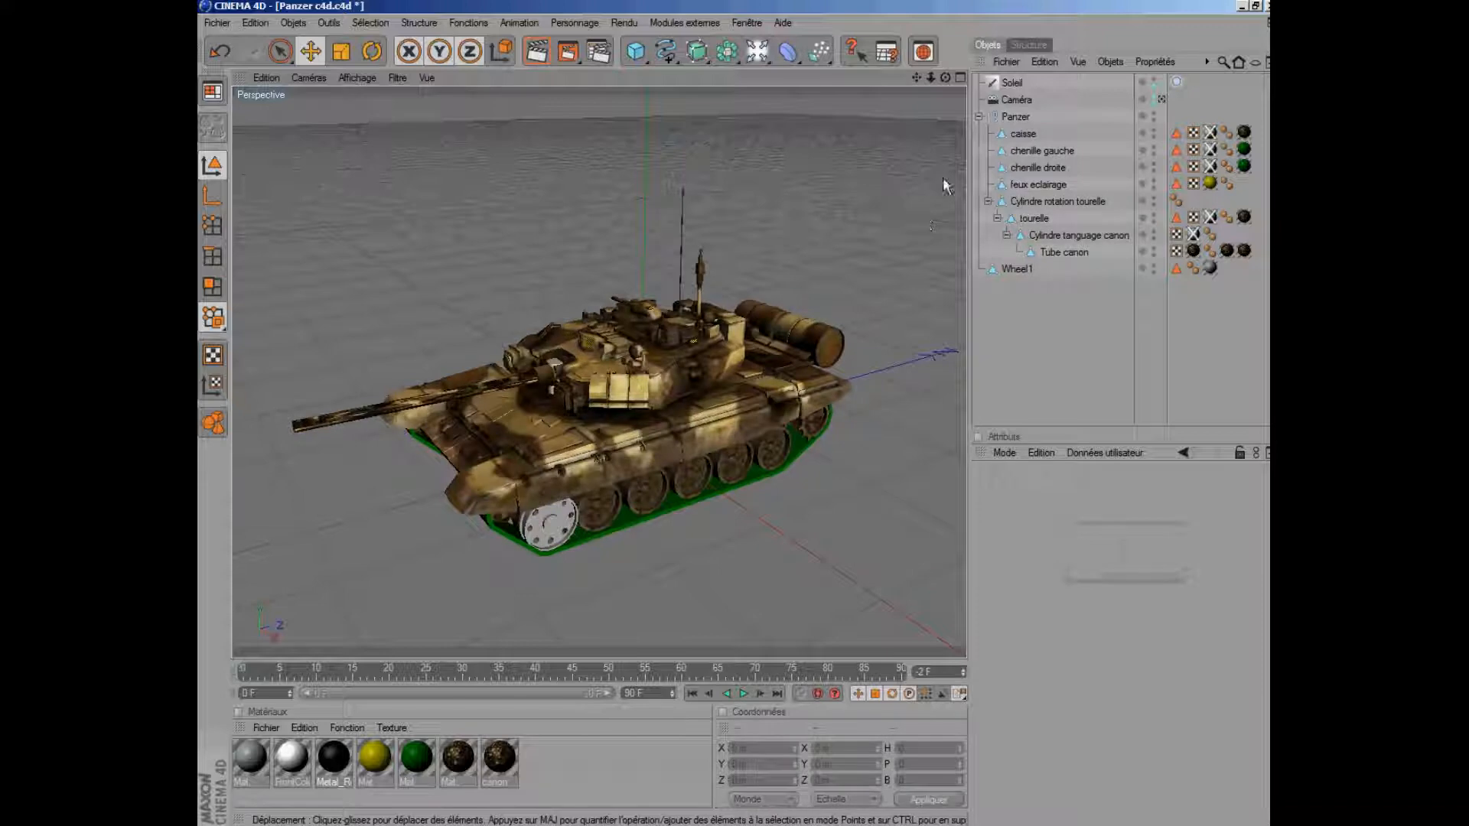
# Hide the tank's caisse hull in the viewport and select the Cylindre rotation tourelle object beneath the turret
pyautogui.click(980, 118)
pyautogui.click(980, 118)
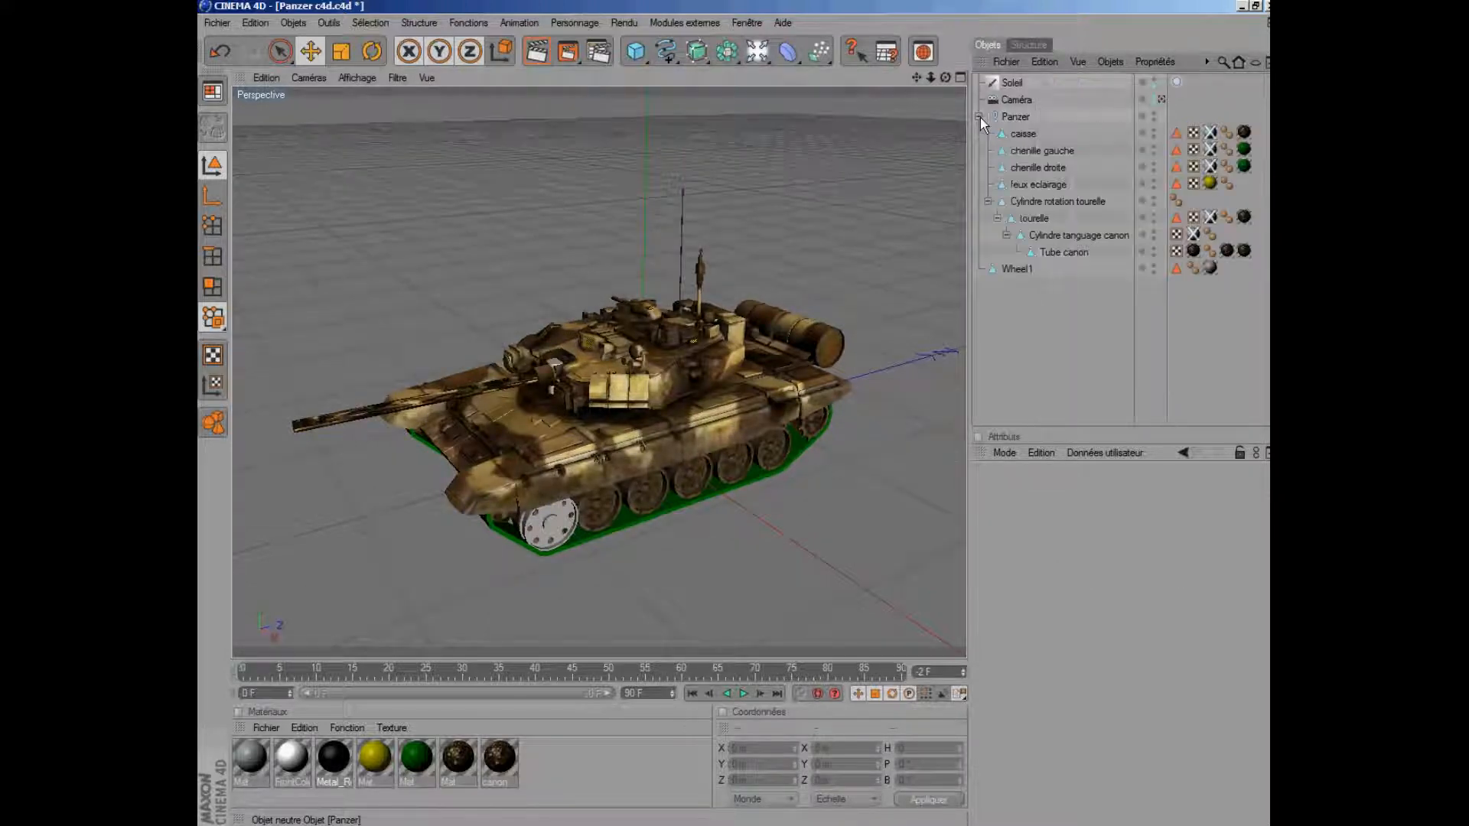
pyautogui.click(1021, 135)
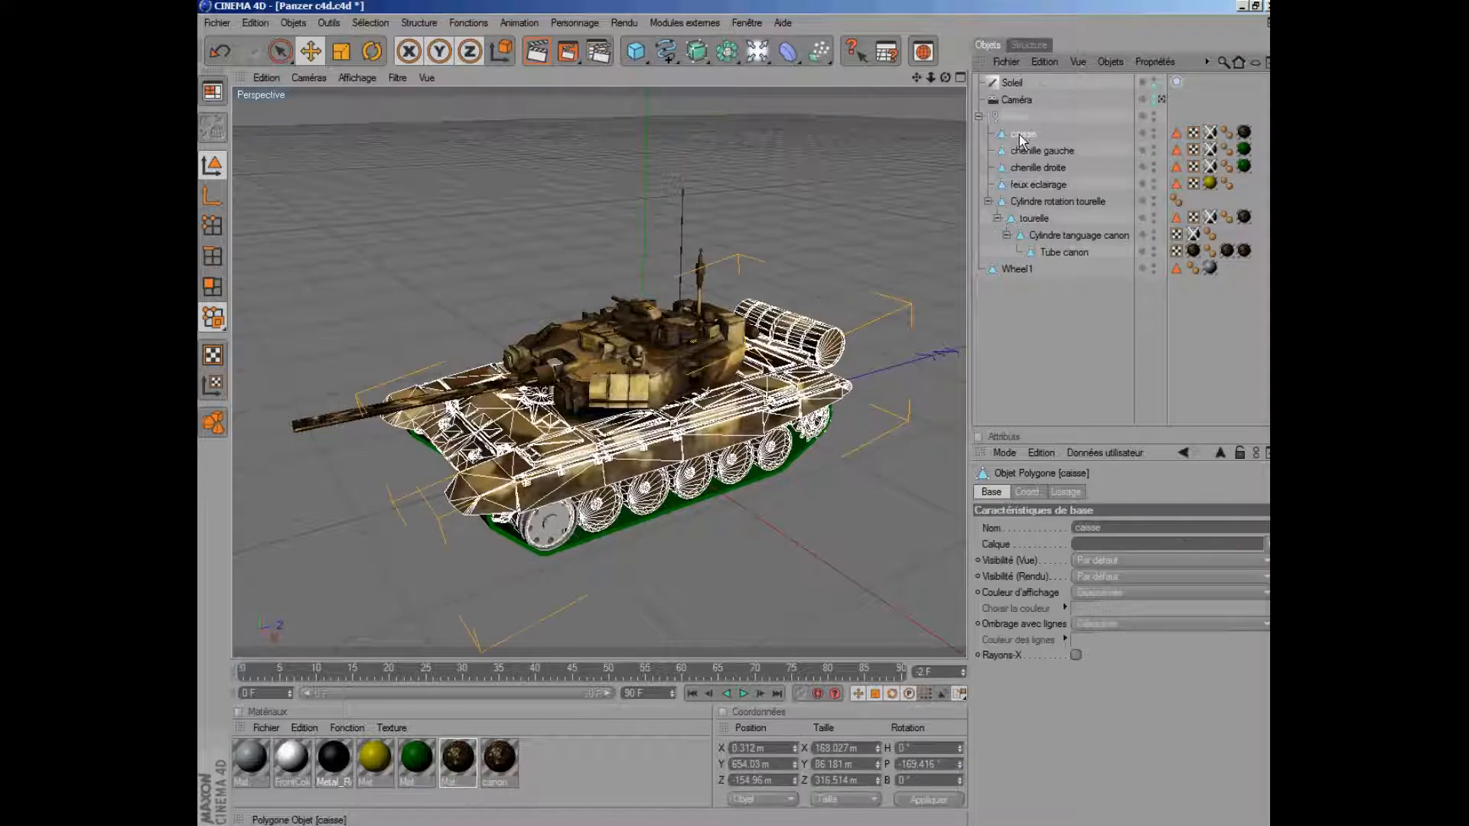
pyautogui.click(1153, 131)
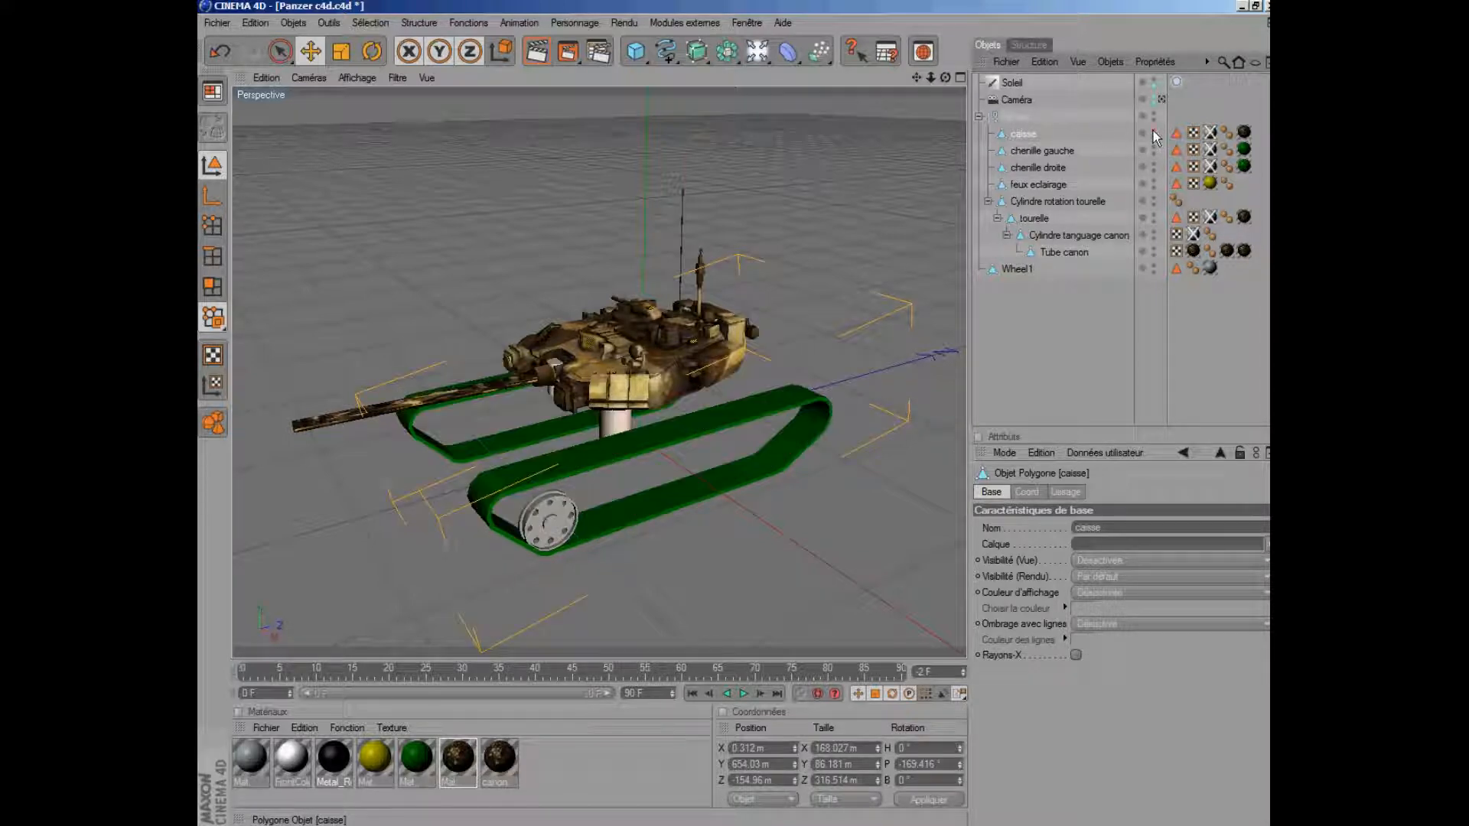
pyautogui.scroll(3, 655, 438)
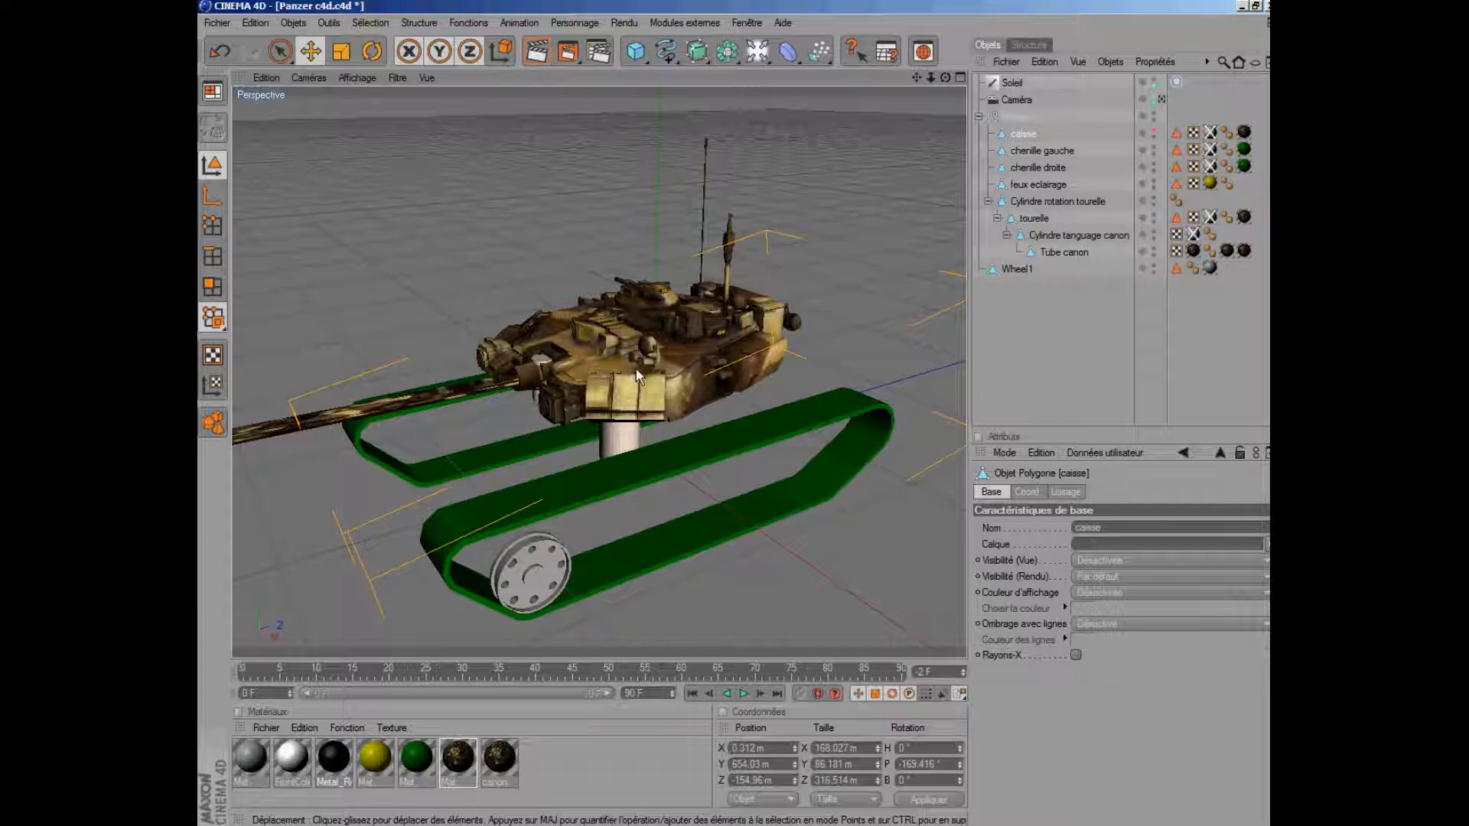
pyautogui.click(618, 440)
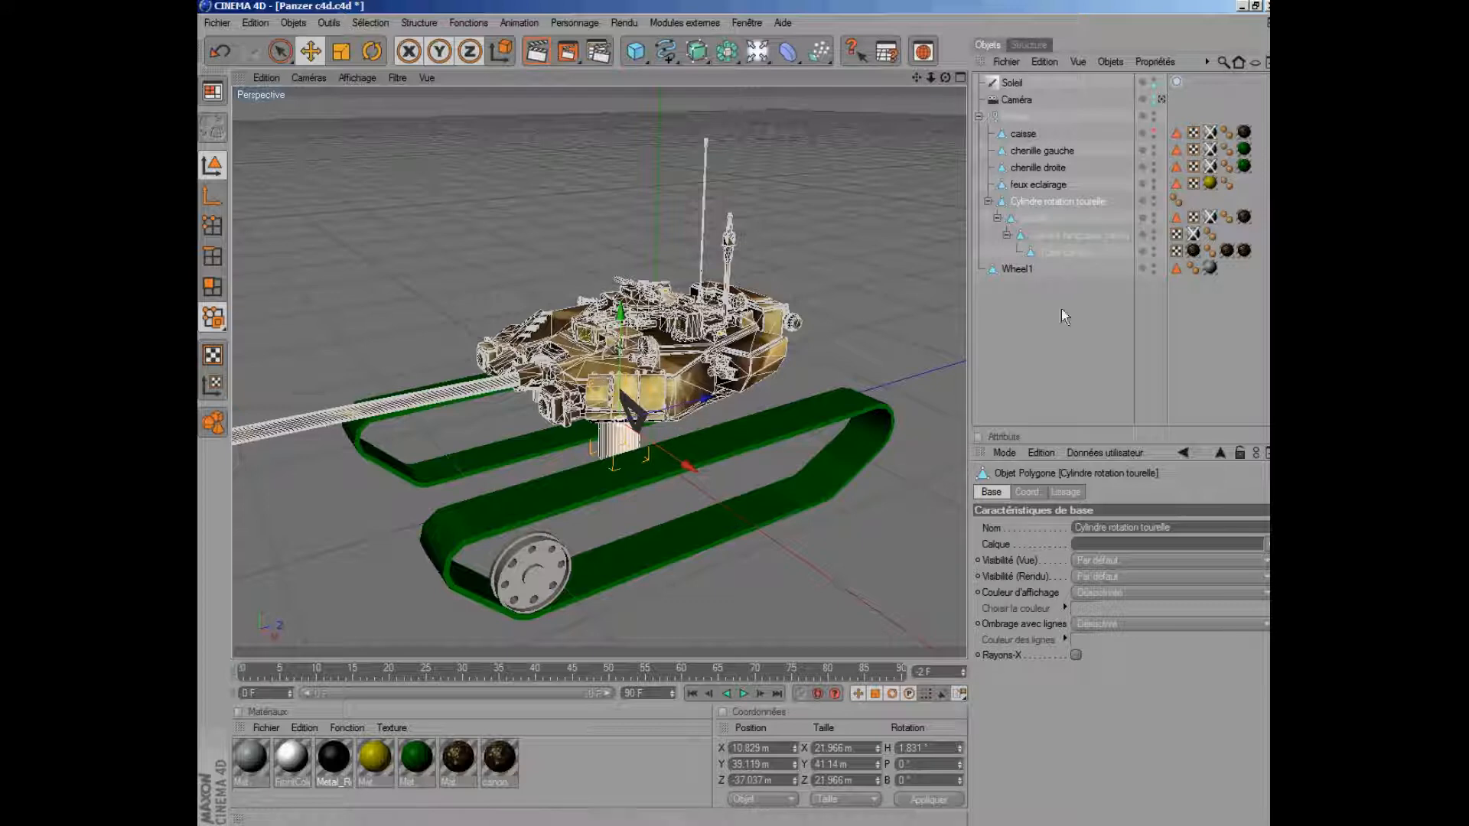
# Try to move the Cylindre tanguage canon object together with its barrel, and undo the move
pyautogui.click(1042, 236)
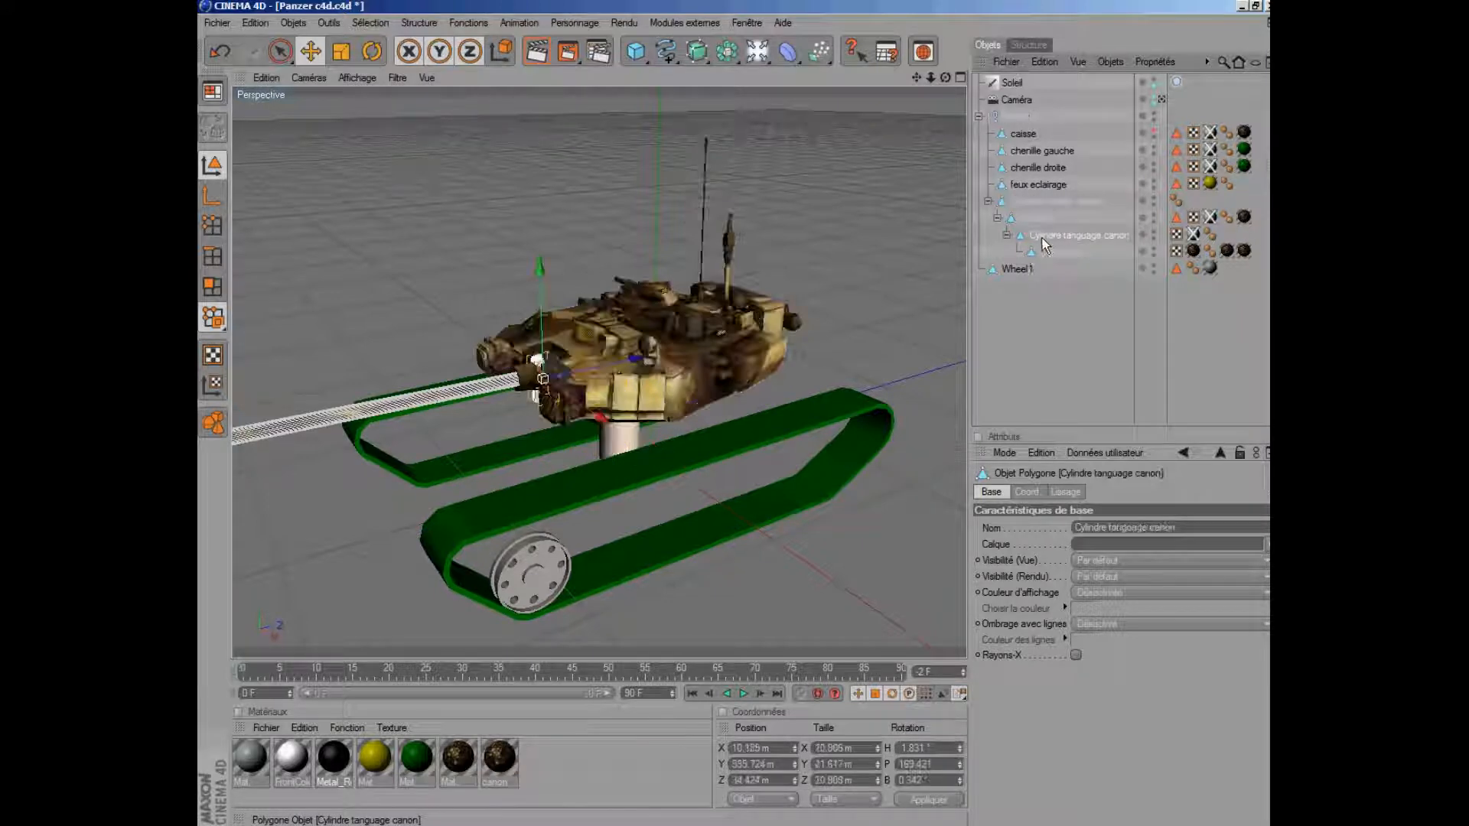
pyautogui.moveTo(626, 309); pyautogui.dragTo(677, 251, button='right')
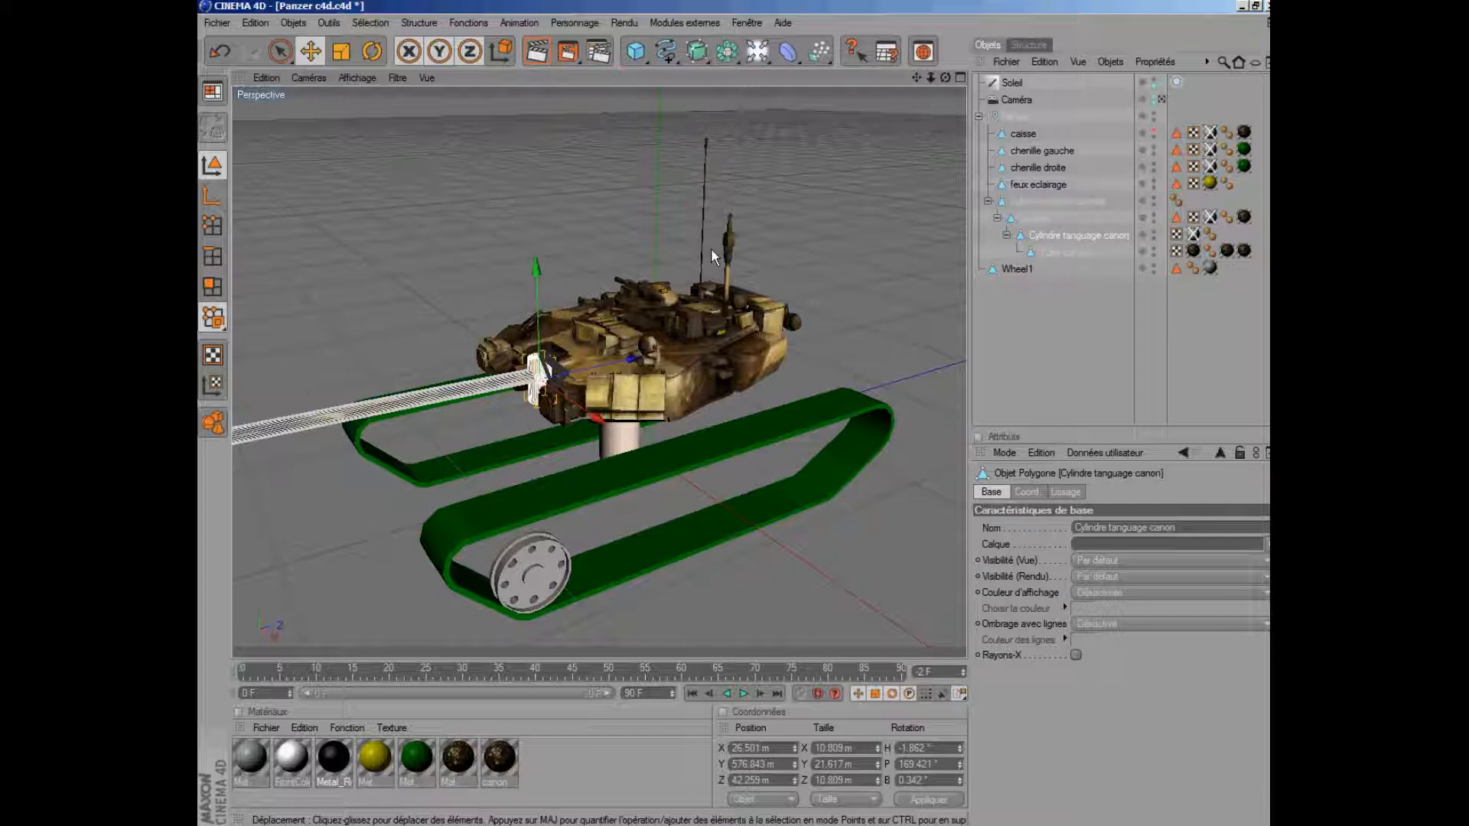
pyautogui.hotkey('ctrl', 'z')
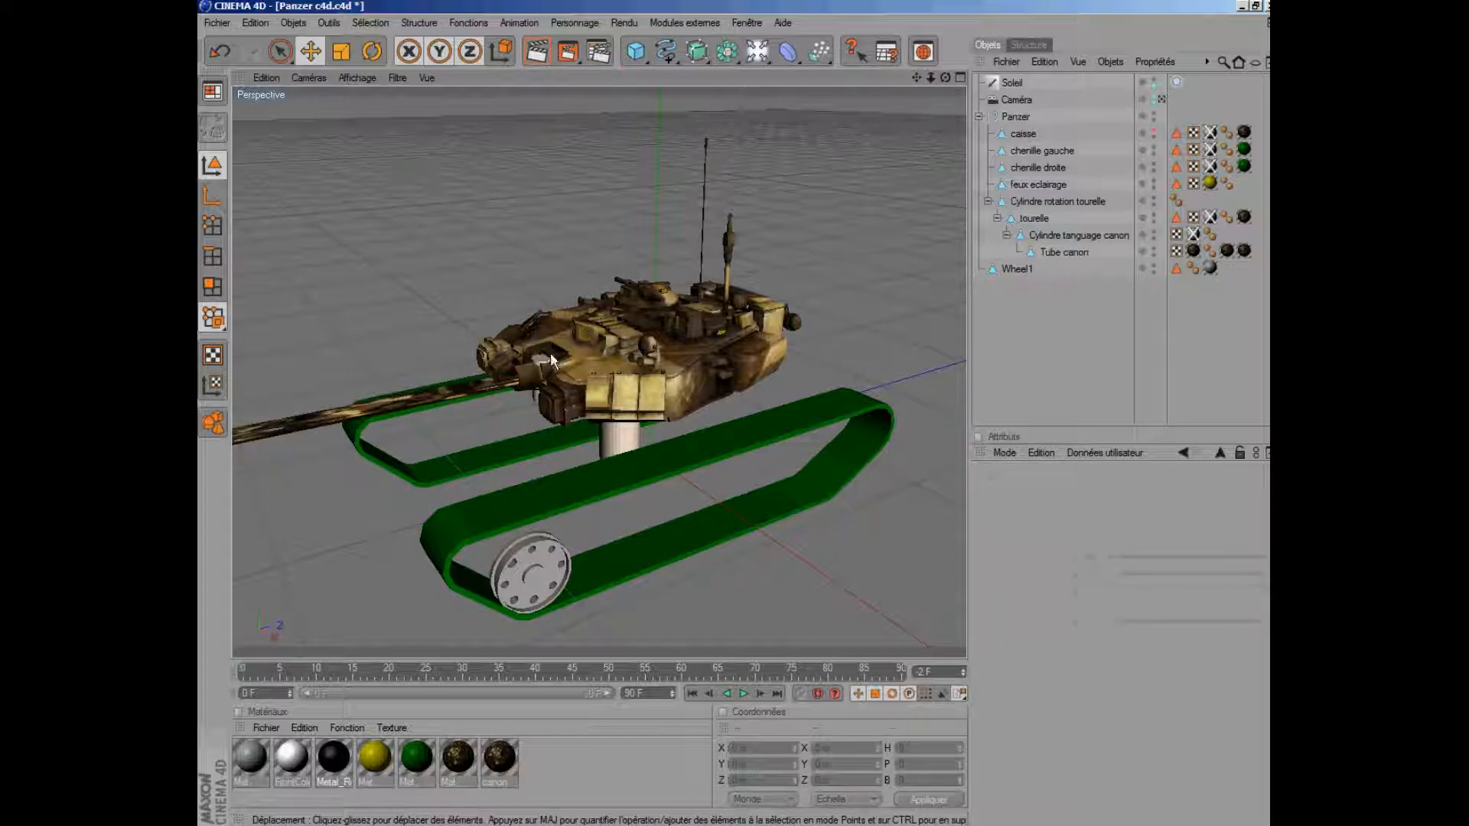
# Inspect the Cylindre rotation tourelle and Cylindre tanguage canon objects up close together with their child parts
pyautogui.scroll(3, 625, 235)
pyautogui.click(1059, 203)
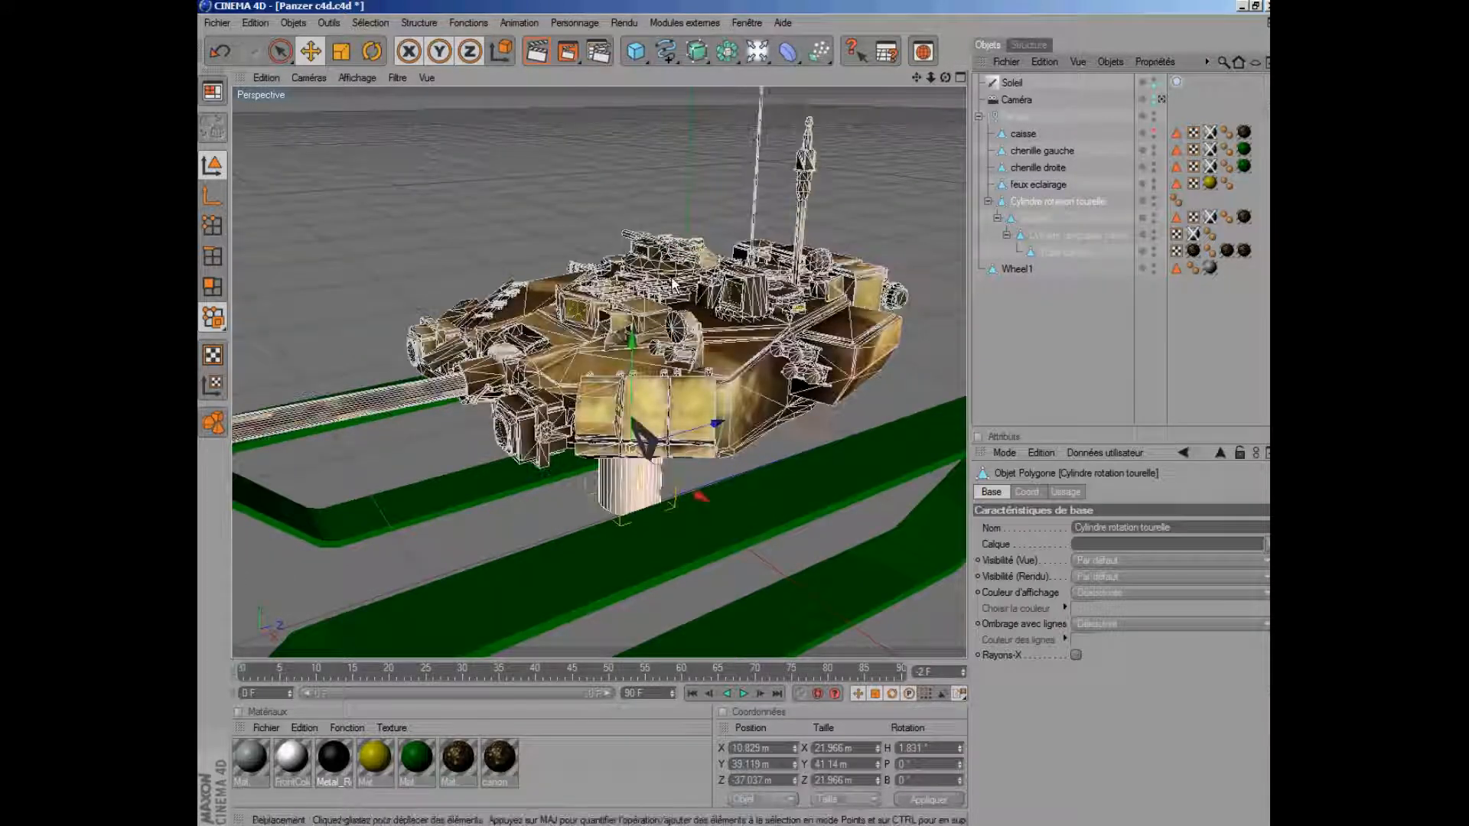
pyautogui.click(1051, 235)
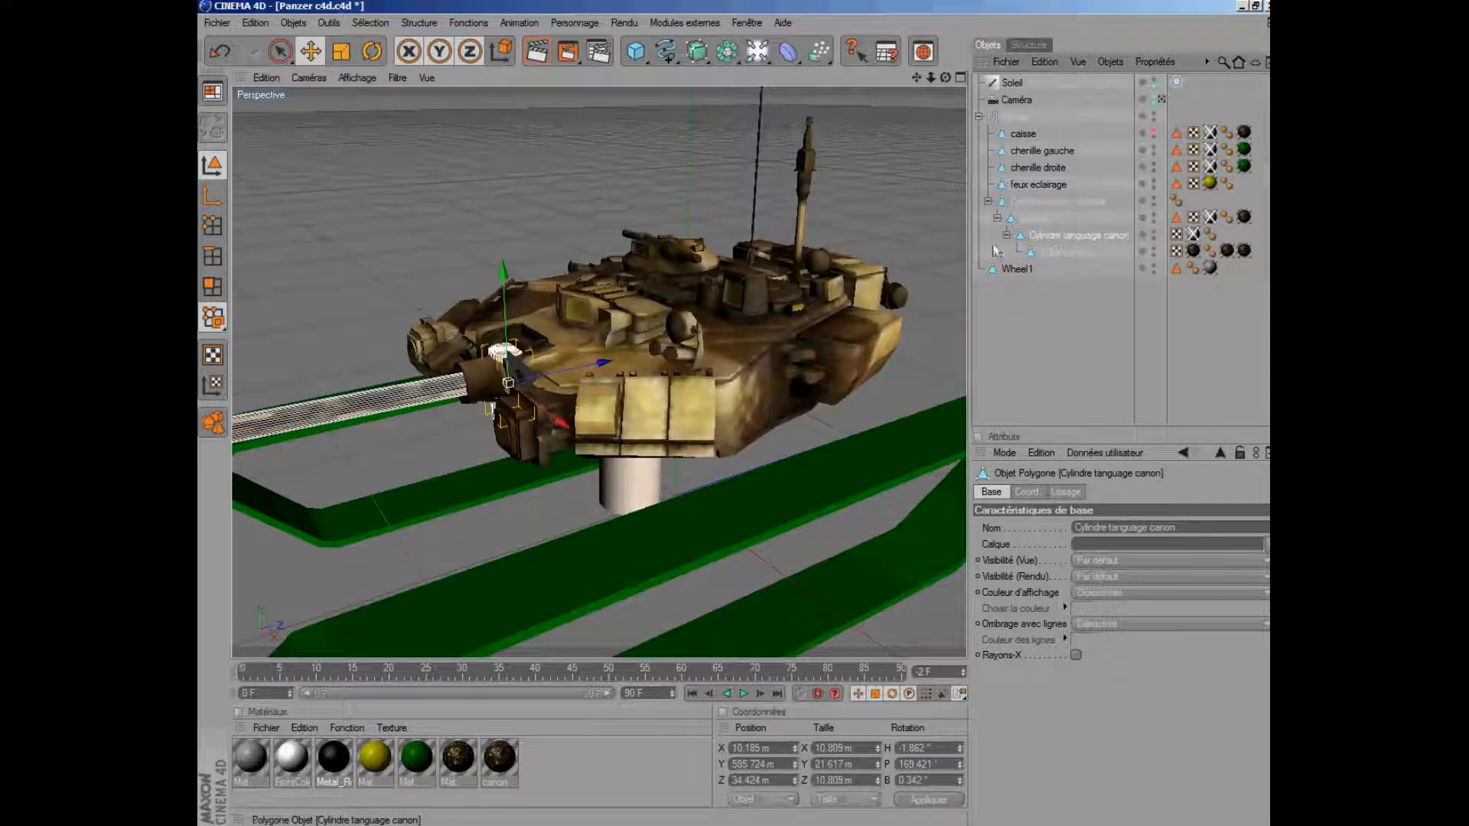
pyautogui.scroll(-3, 948, 251)
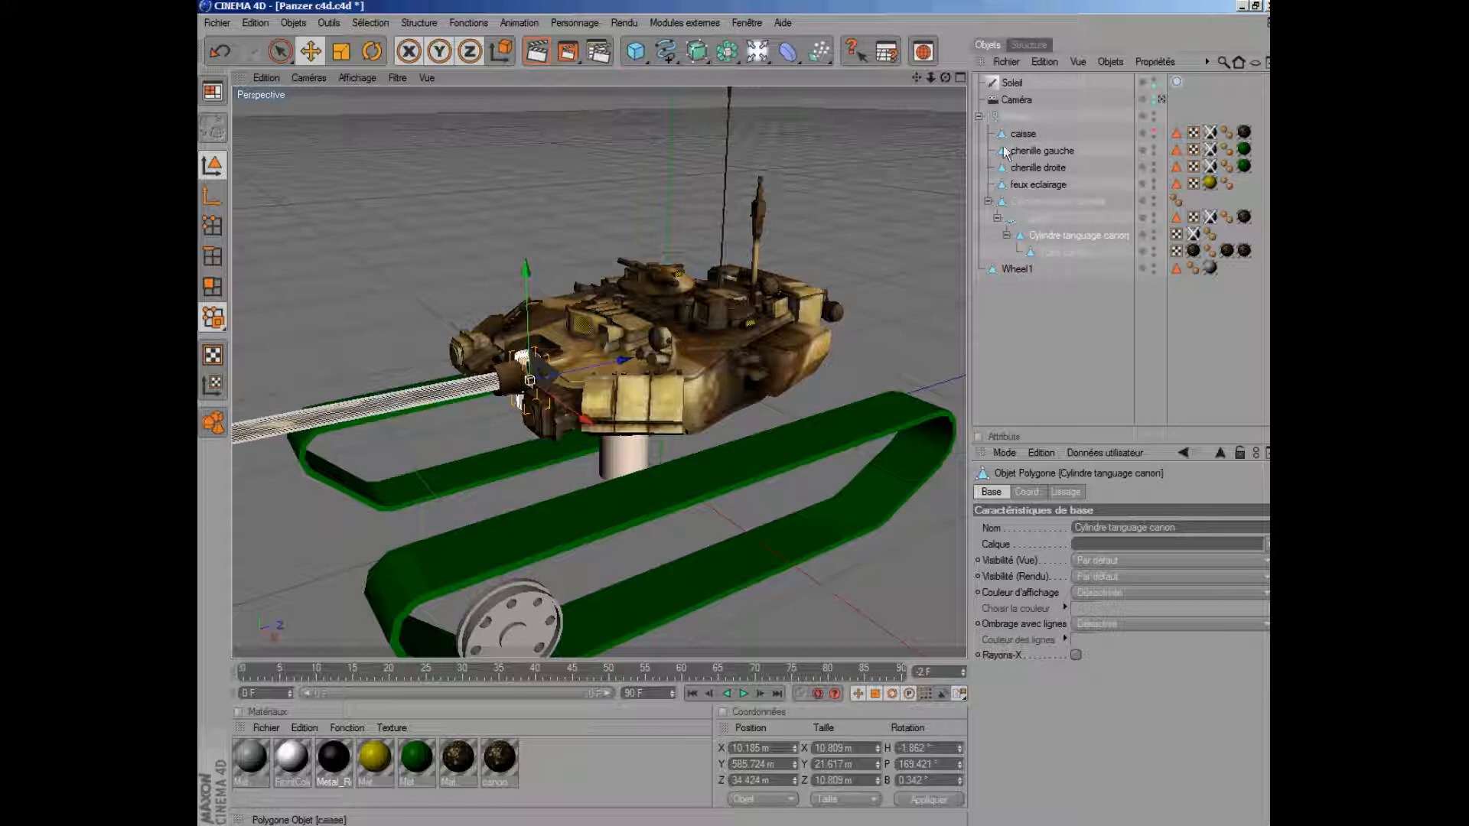
# Collapse the Panzer hierarchy, clear the selection and expand the hierarchy again
pyautogui.click(978, 118)
pyautogui.scroll(-3, 638, 373)
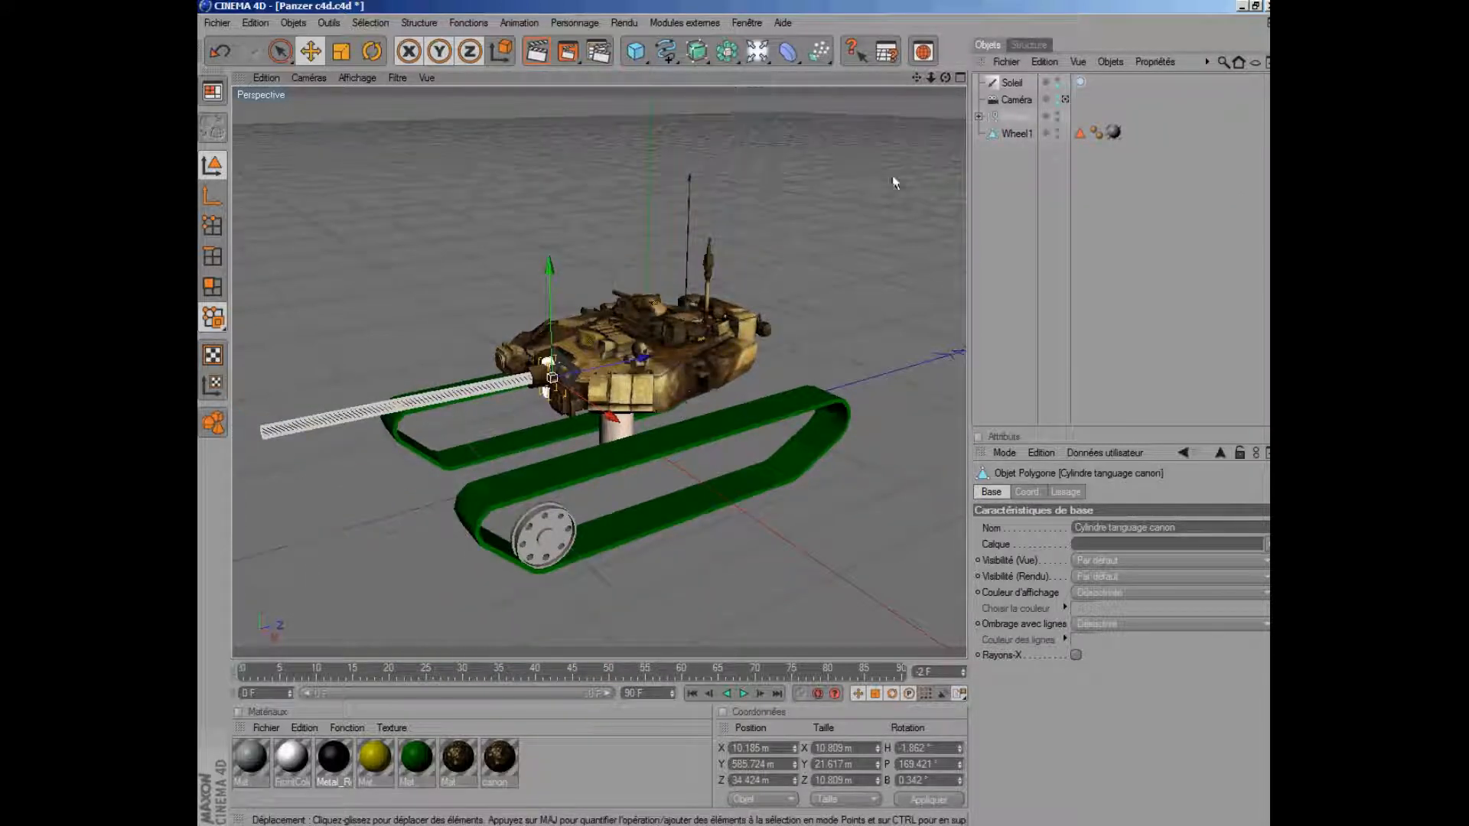
pyautogui.click(1011, 161)
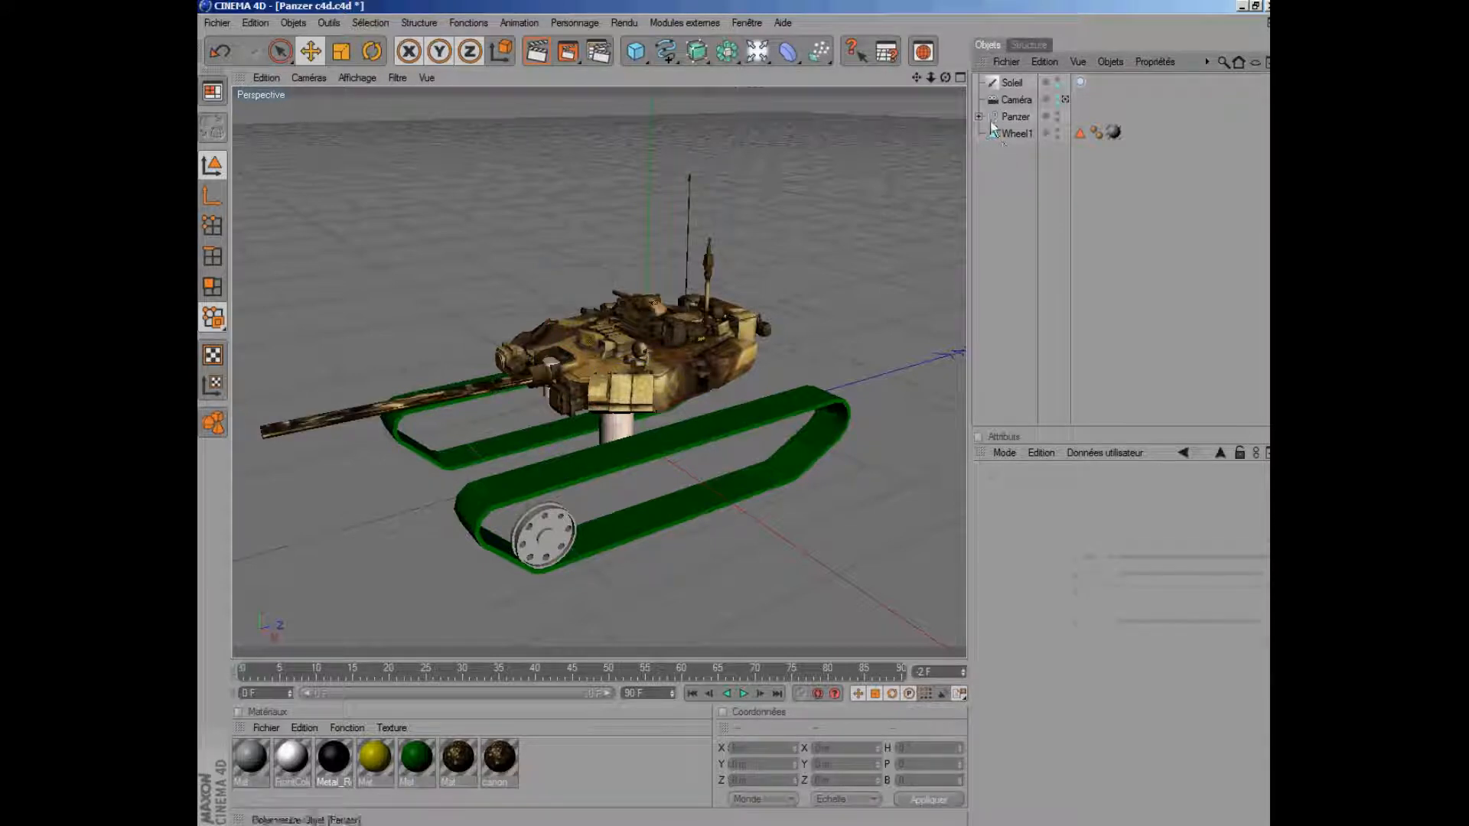
pyautogui.click(979, 117)
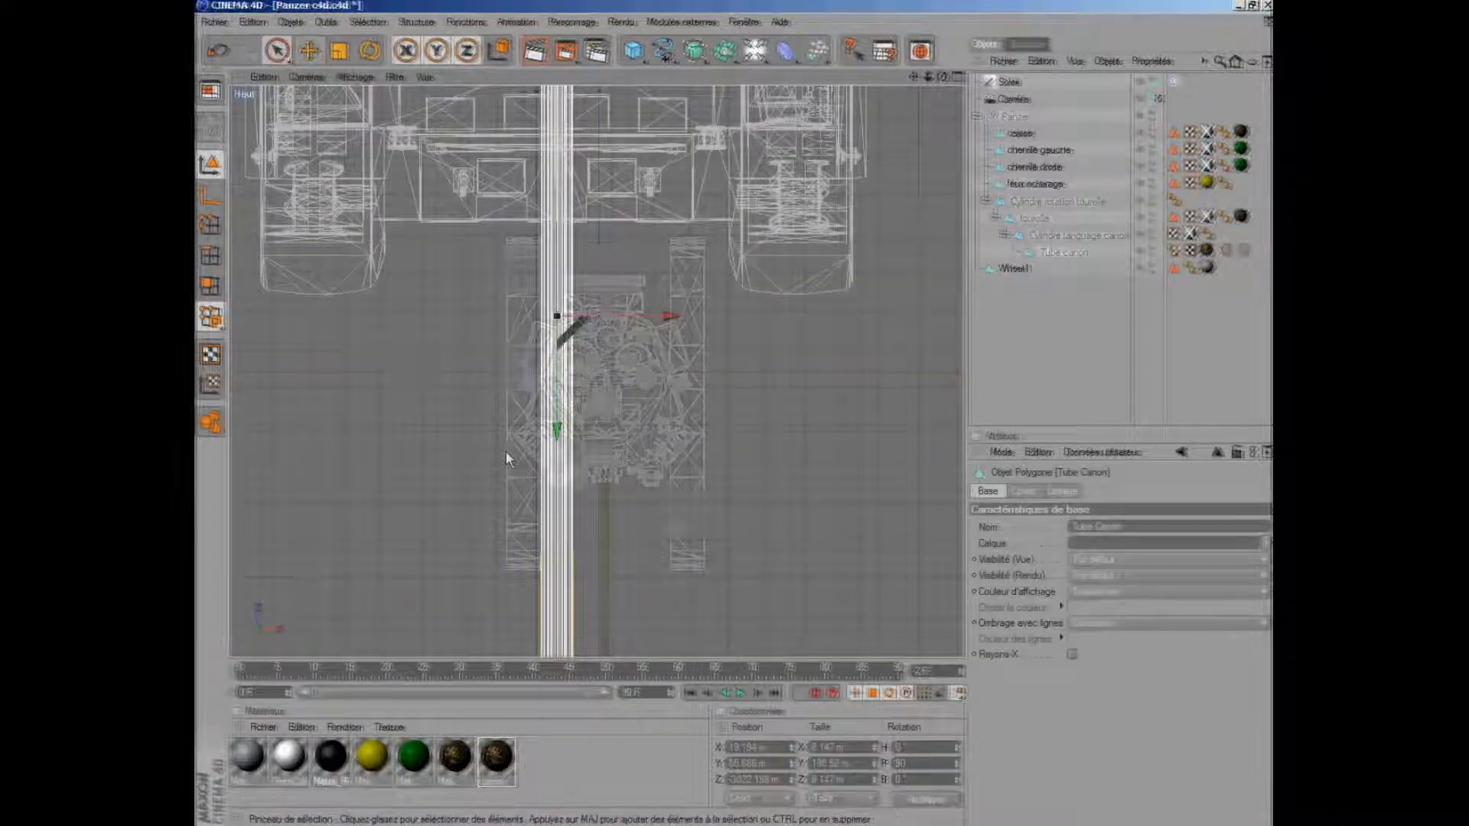
# Switch the Tube Canon object to polygon editing in the top view
pyautogui.scroll(10, 497, 413)
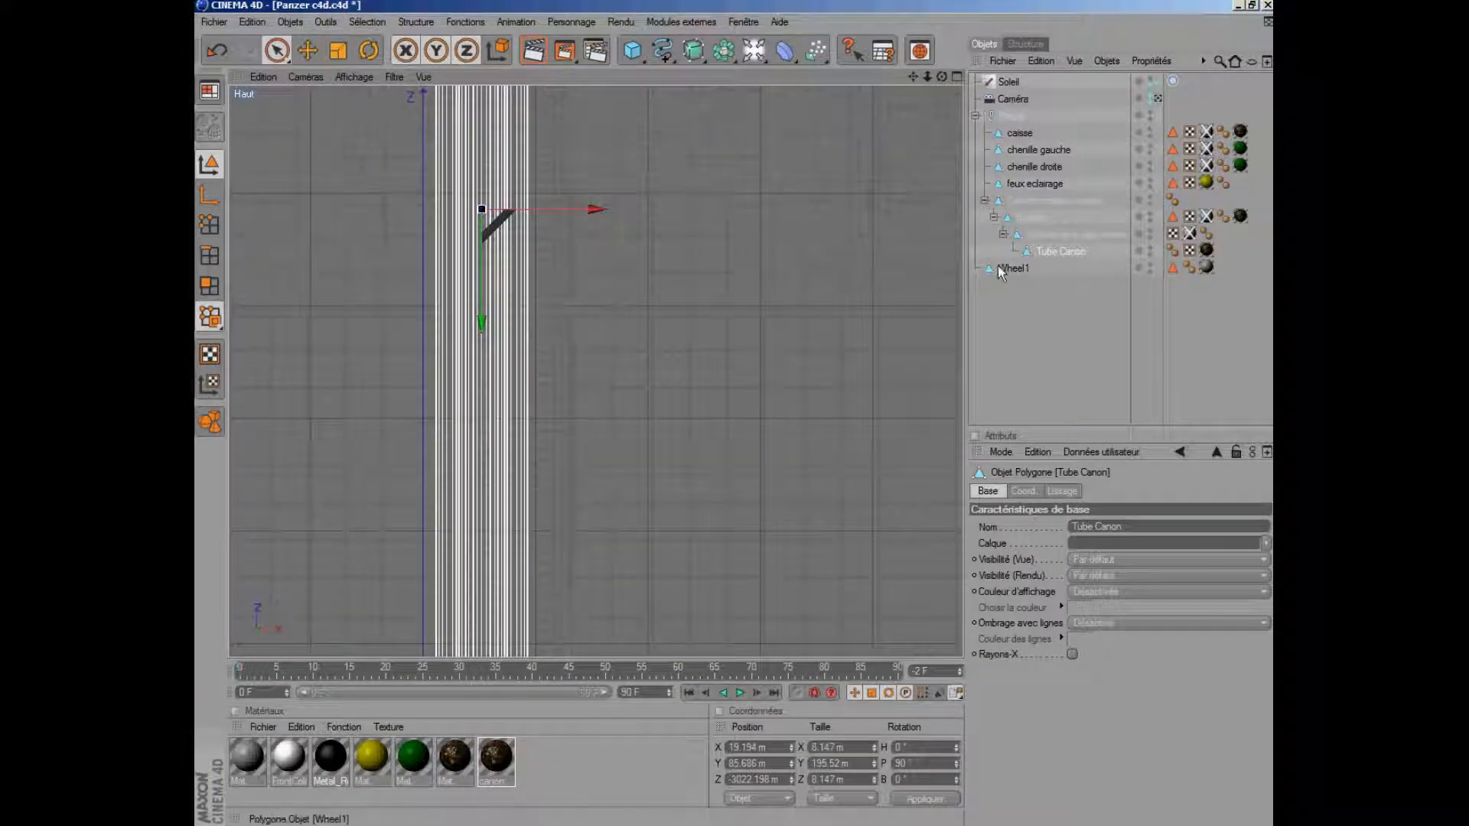
pyautogui.click(325, 21)
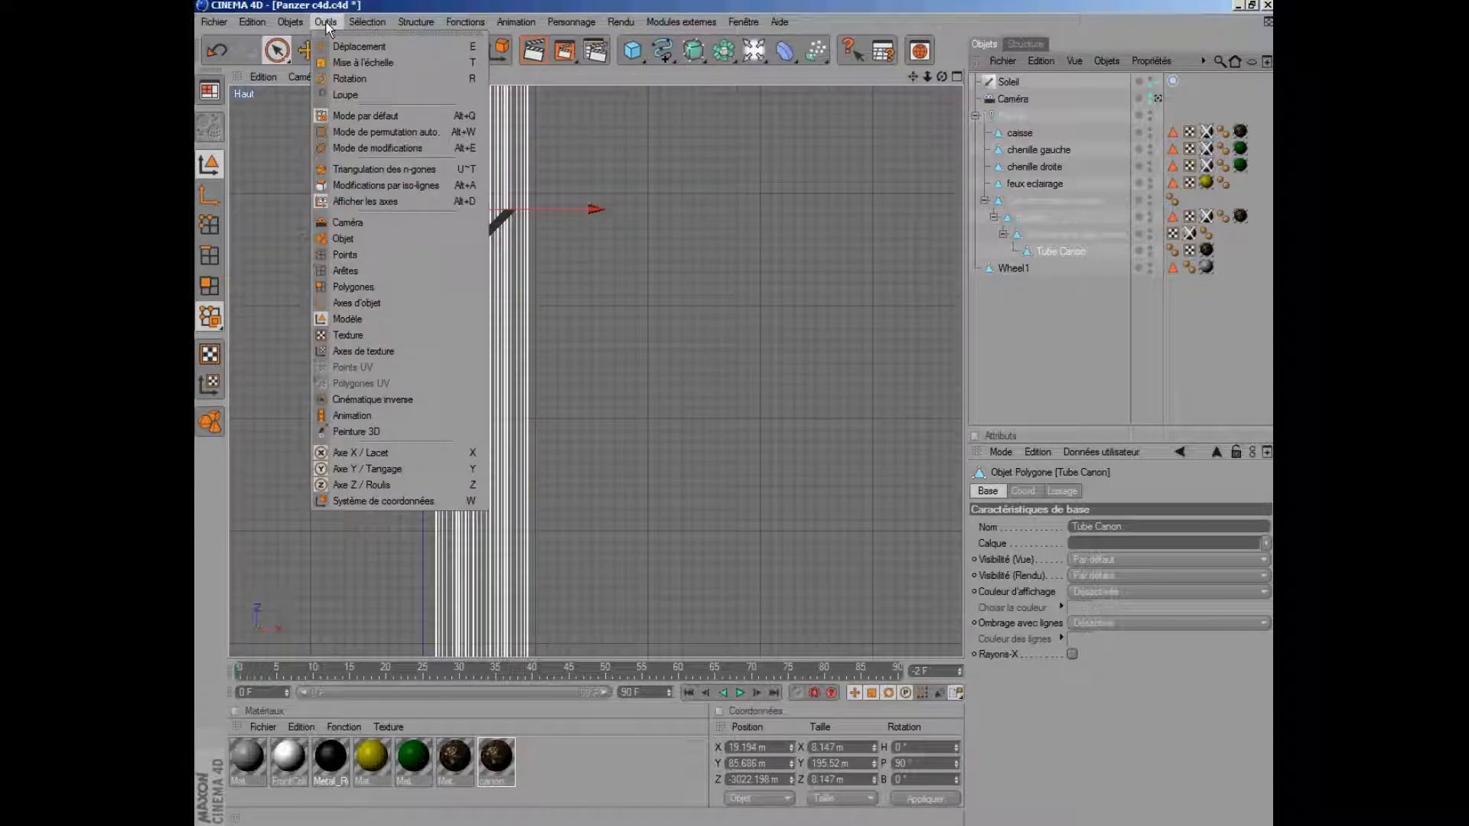
pyautogui.click(329, 288)
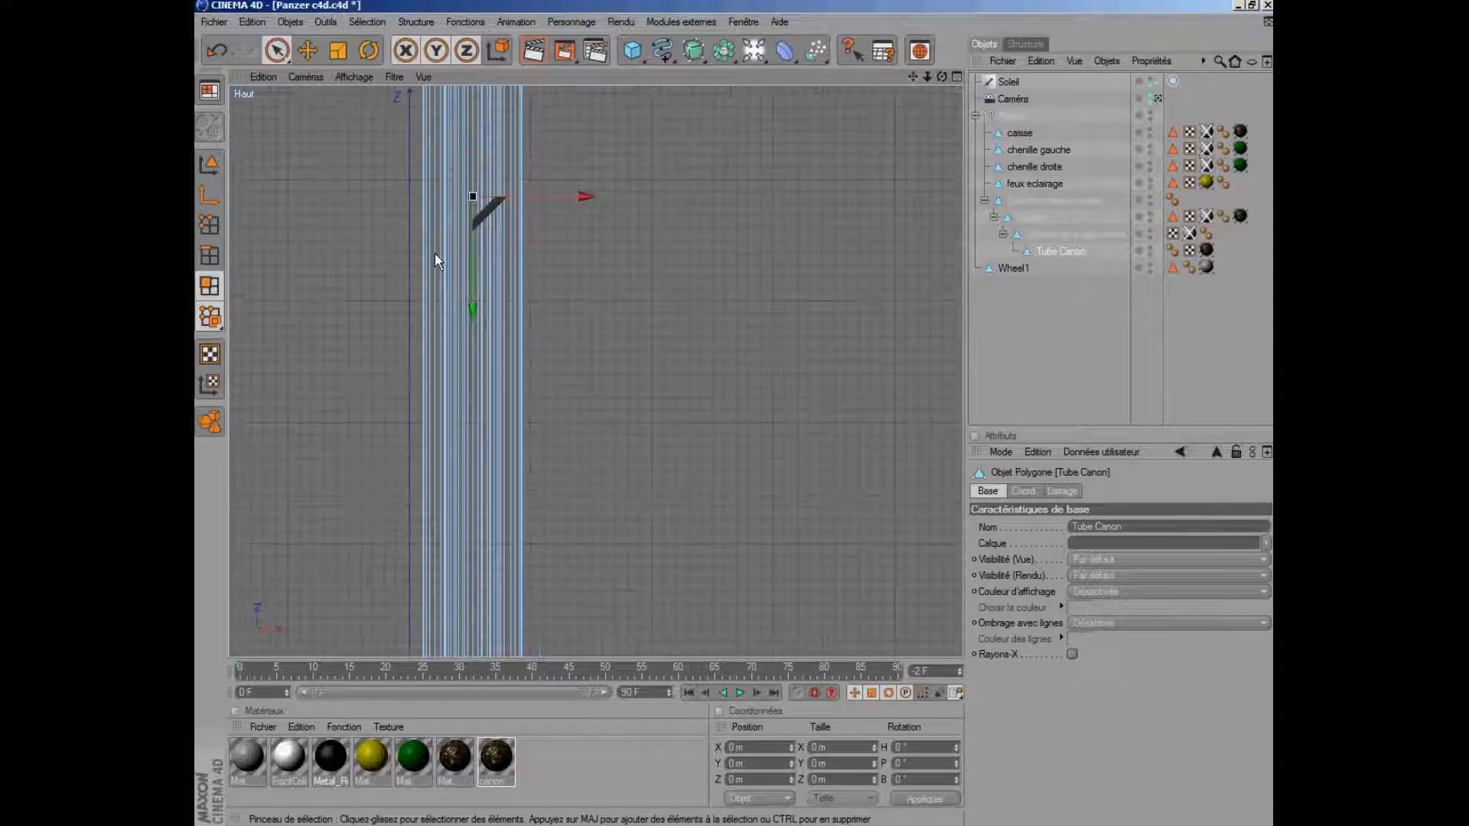
pyautogui.scroll(4, 422, 266)
pyautogui.scroll(-2, 392, 277)
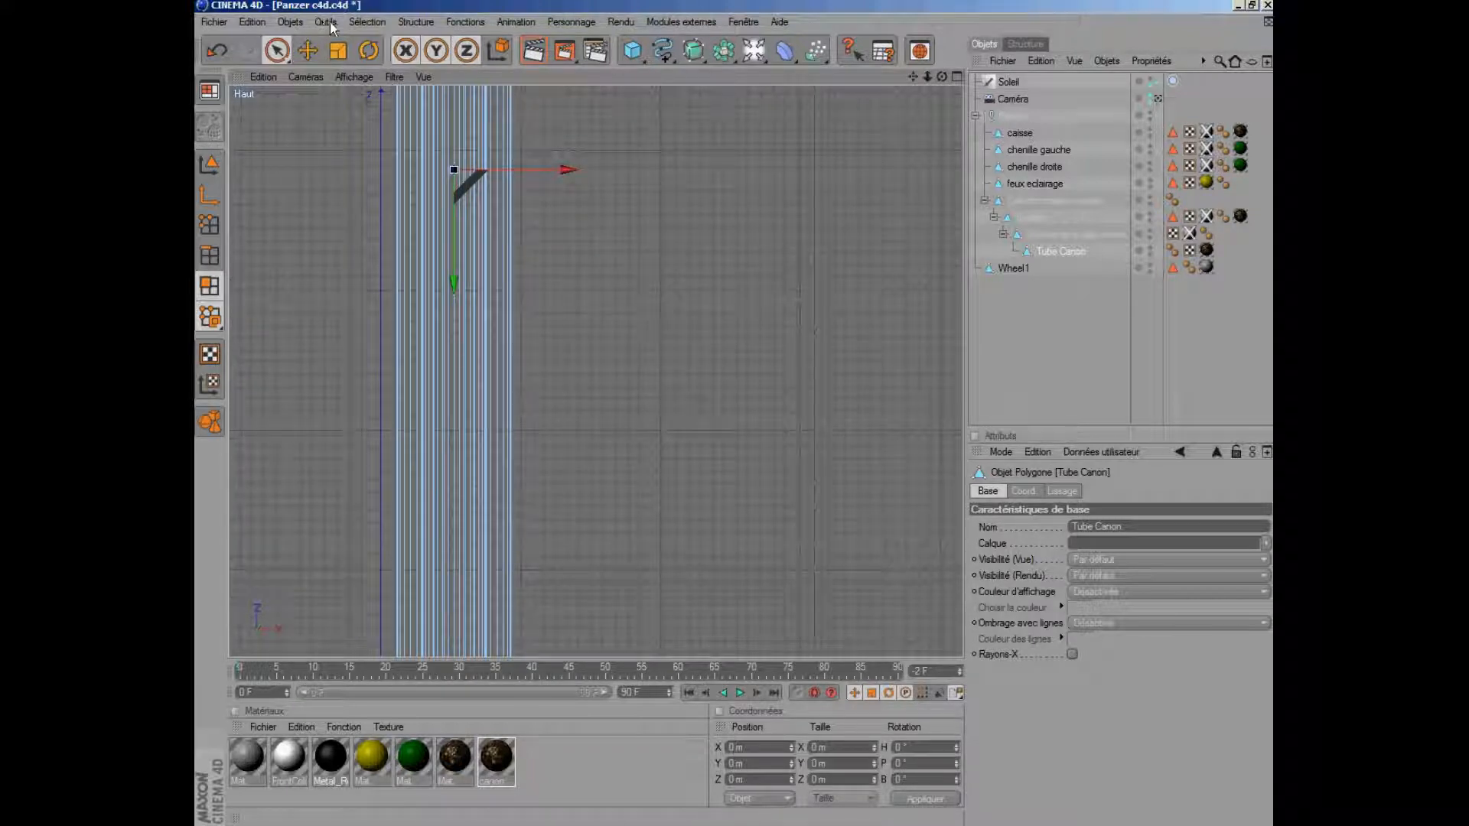
# Activate rectangle selection and turn off its limitation to visible elements
pyautogui.click(367, 21)
pyautogui.click(354, 84)
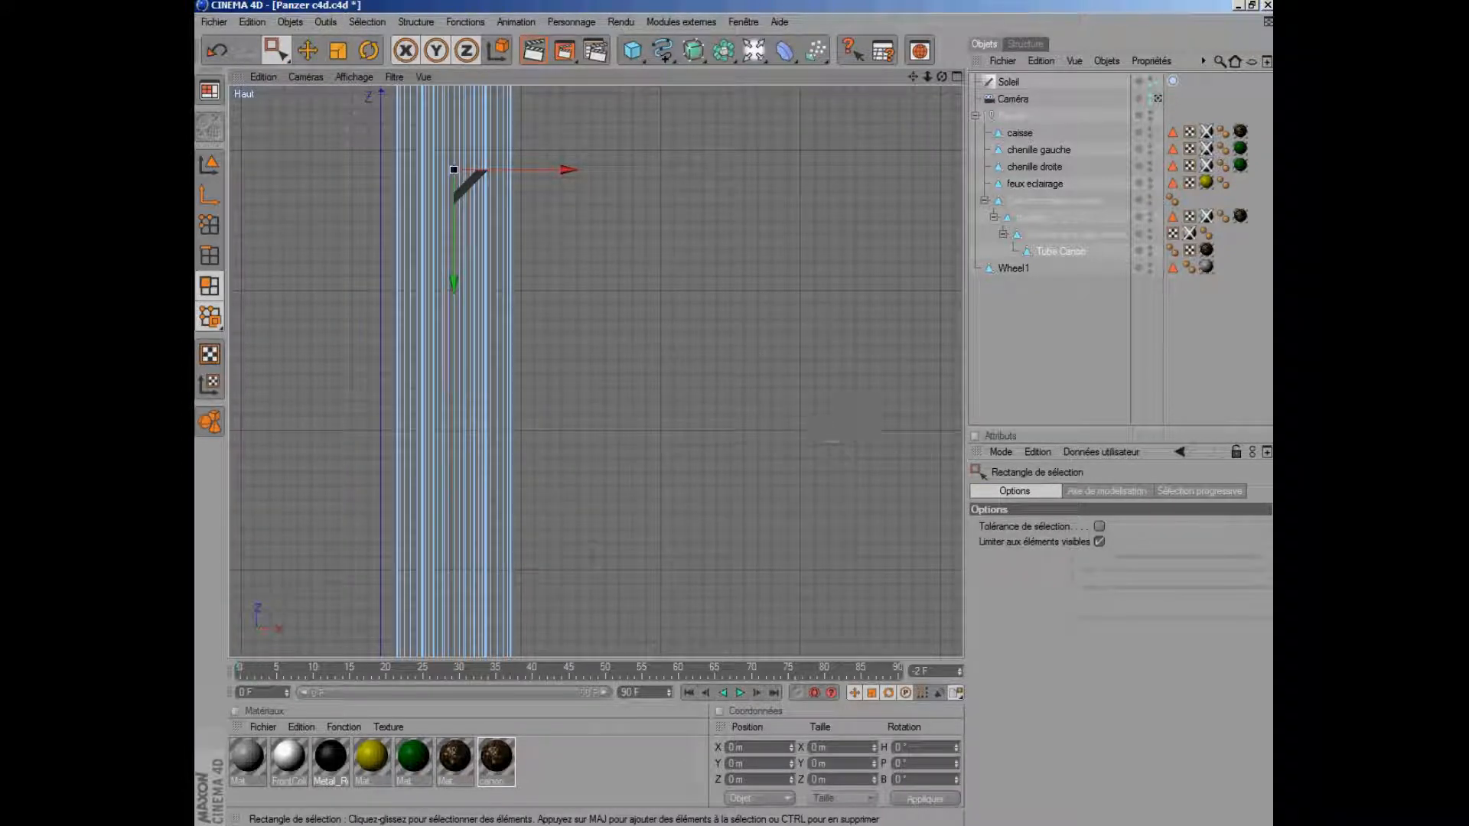
pyautogui.moveTo(791, 407); pyautogui.dragTo(882, 526)
pyautogui.click(1100, 542)
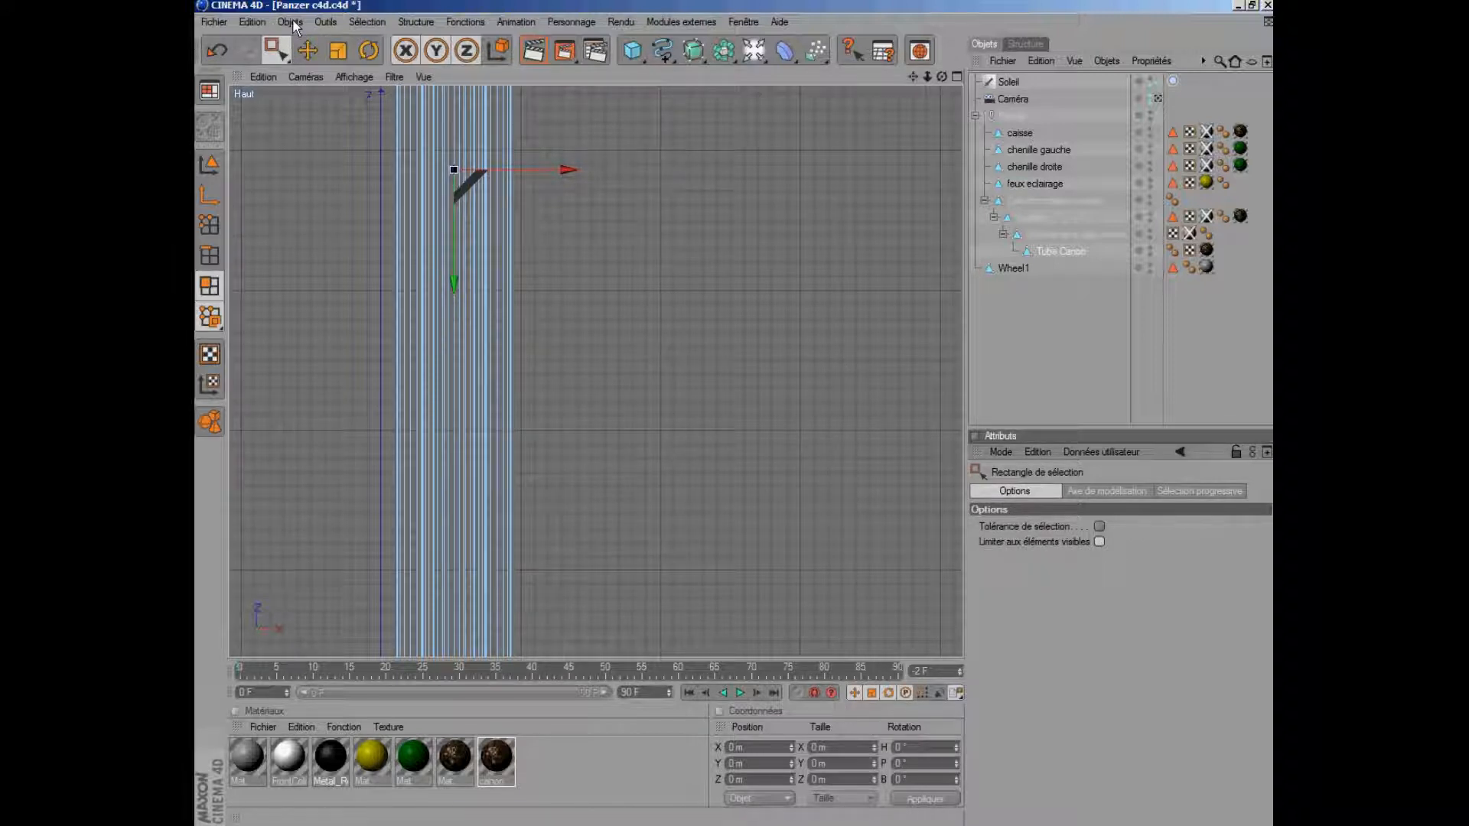
# Activate the Couteau (knife) tool and turn off its limitation to visible polygons
pyautogui.click(325, 22)
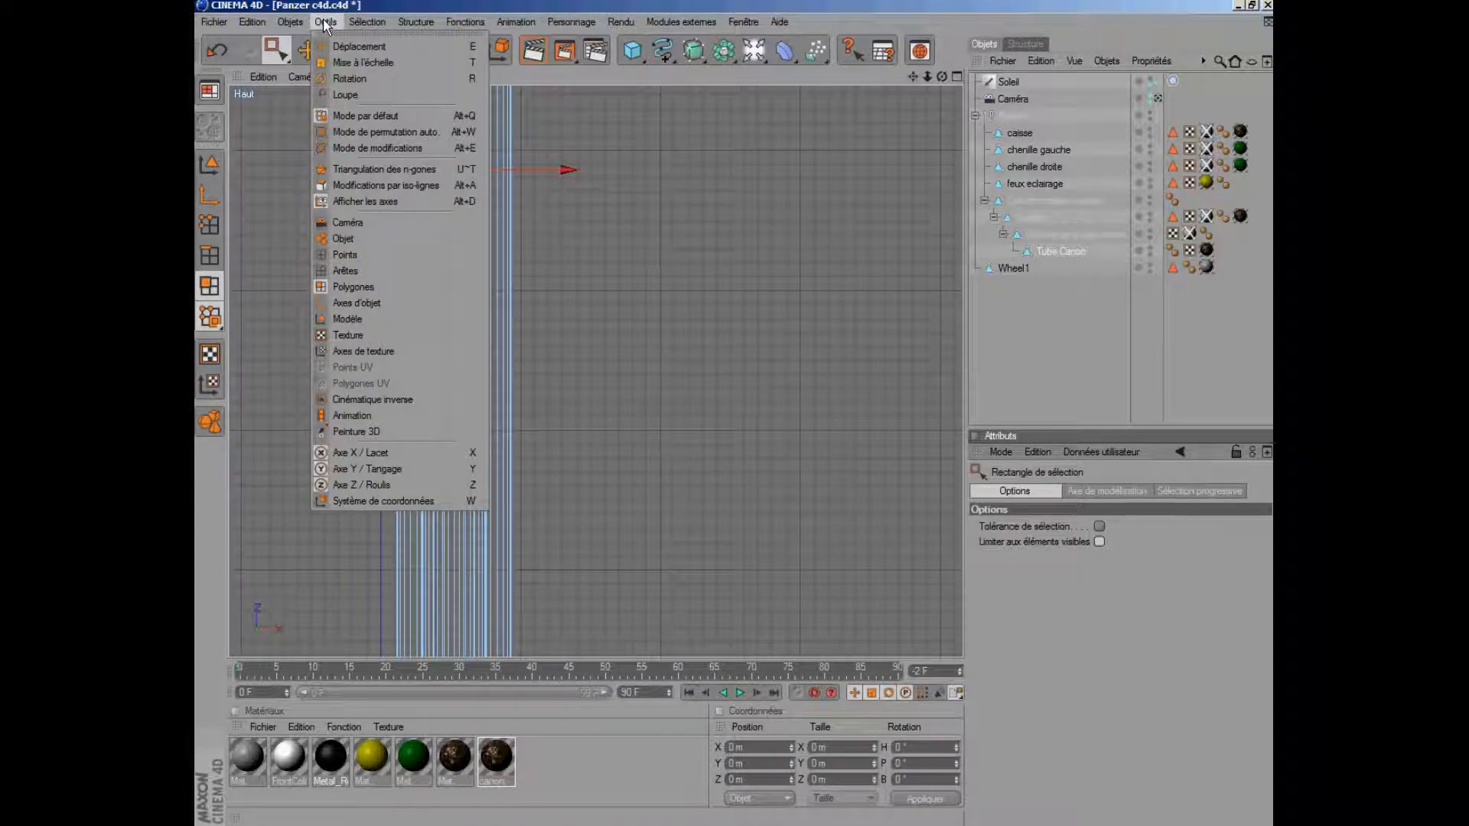
pyautogui.moveTo(416, 25)
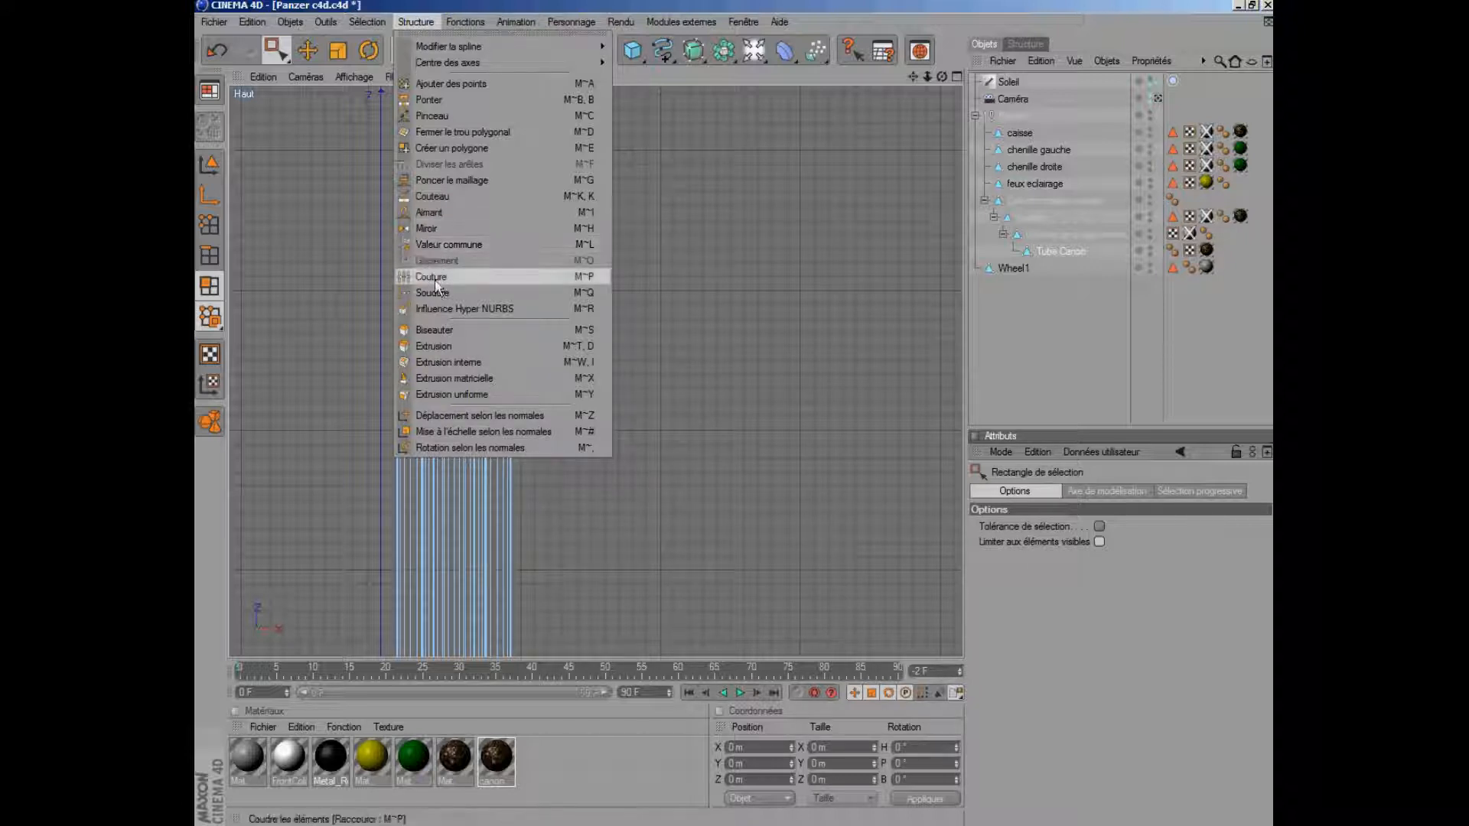
pyautogui.click(435, 194)
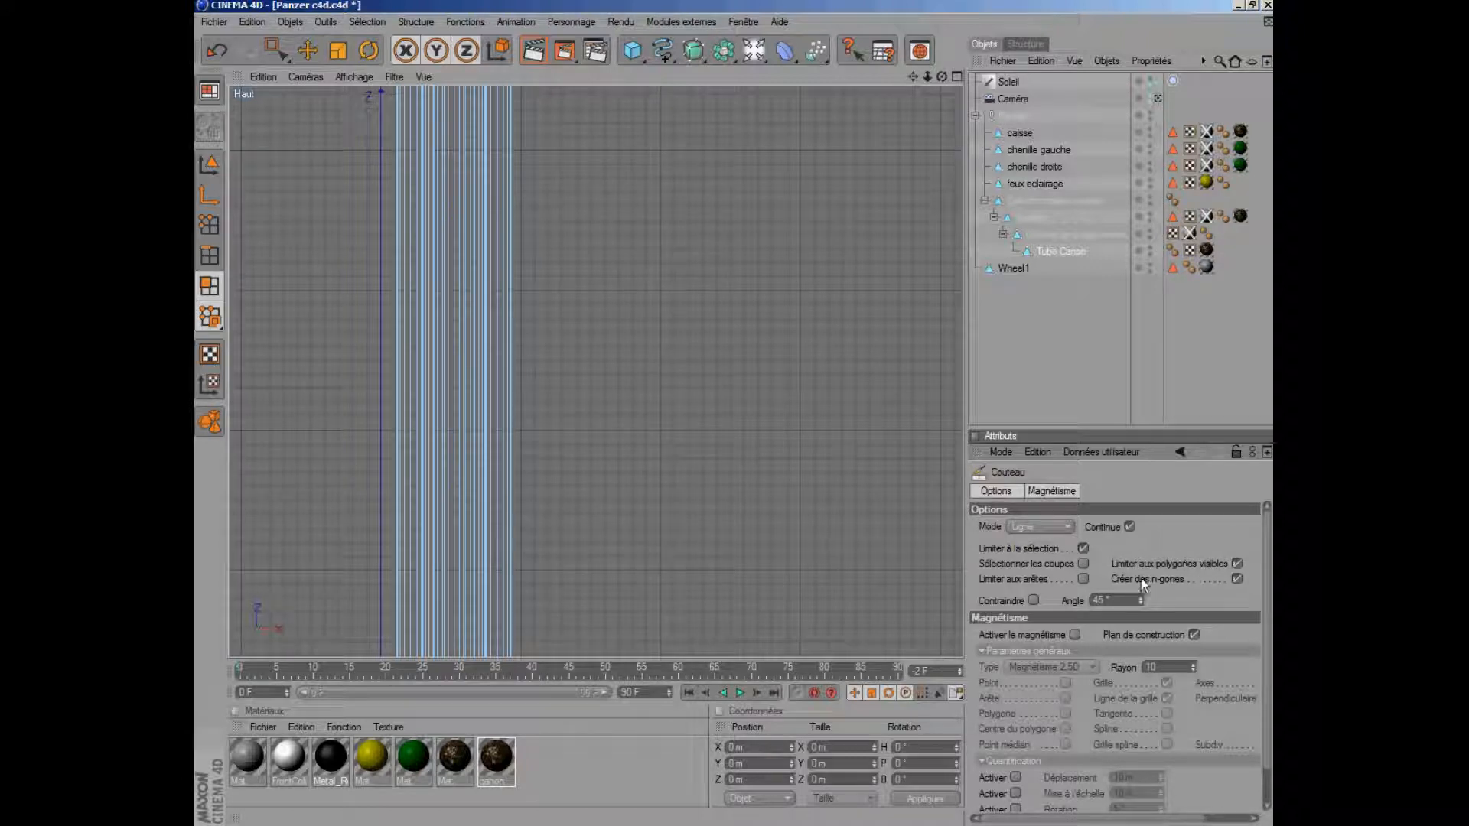
pyautogui.click(1237, 564)
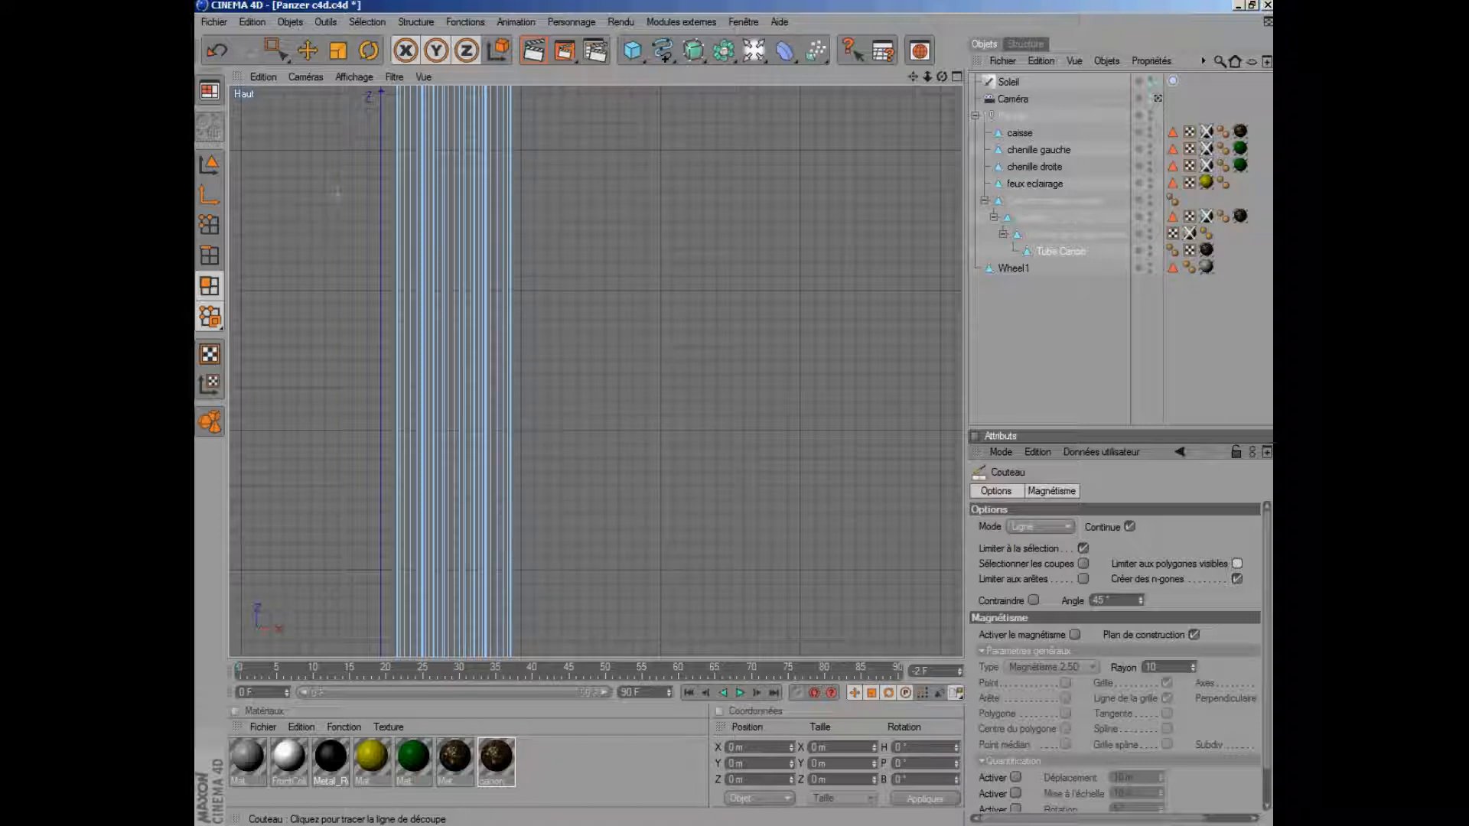
# Cut straight across the gun barrel four times with the knife, two cuts at either end of a middle section
pyautogui.moveTo(332, 186); pyautogui.dragTo(668, 186)
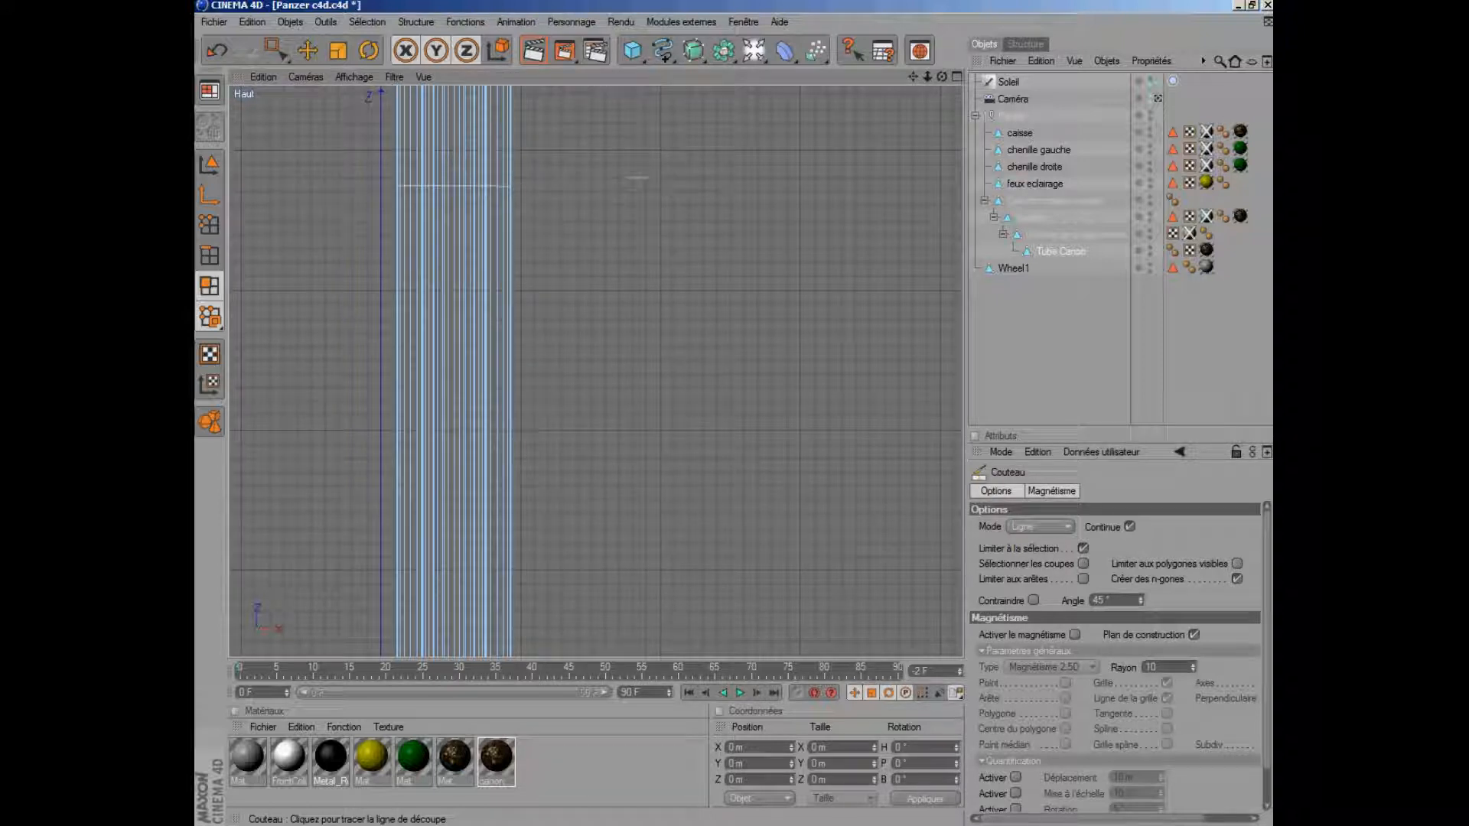
pyautogui.moveTo(351, 222)
pyautogui.mouseDown()
pyautogui.moveTo(623, 209)
pyautogui.moveTo(614, 221)
pyautogui.mouseUp()
pyautogui.moveTo(360, 374); pyautogui.dragTo(660, 377)
pyautogui.moveTo(376, 423); pyautogui.dragTo(602, 421)
# Select the barrel polygons between the two inner cuts with a rectangle selection and delete them
pyautogui.click(355, 23)
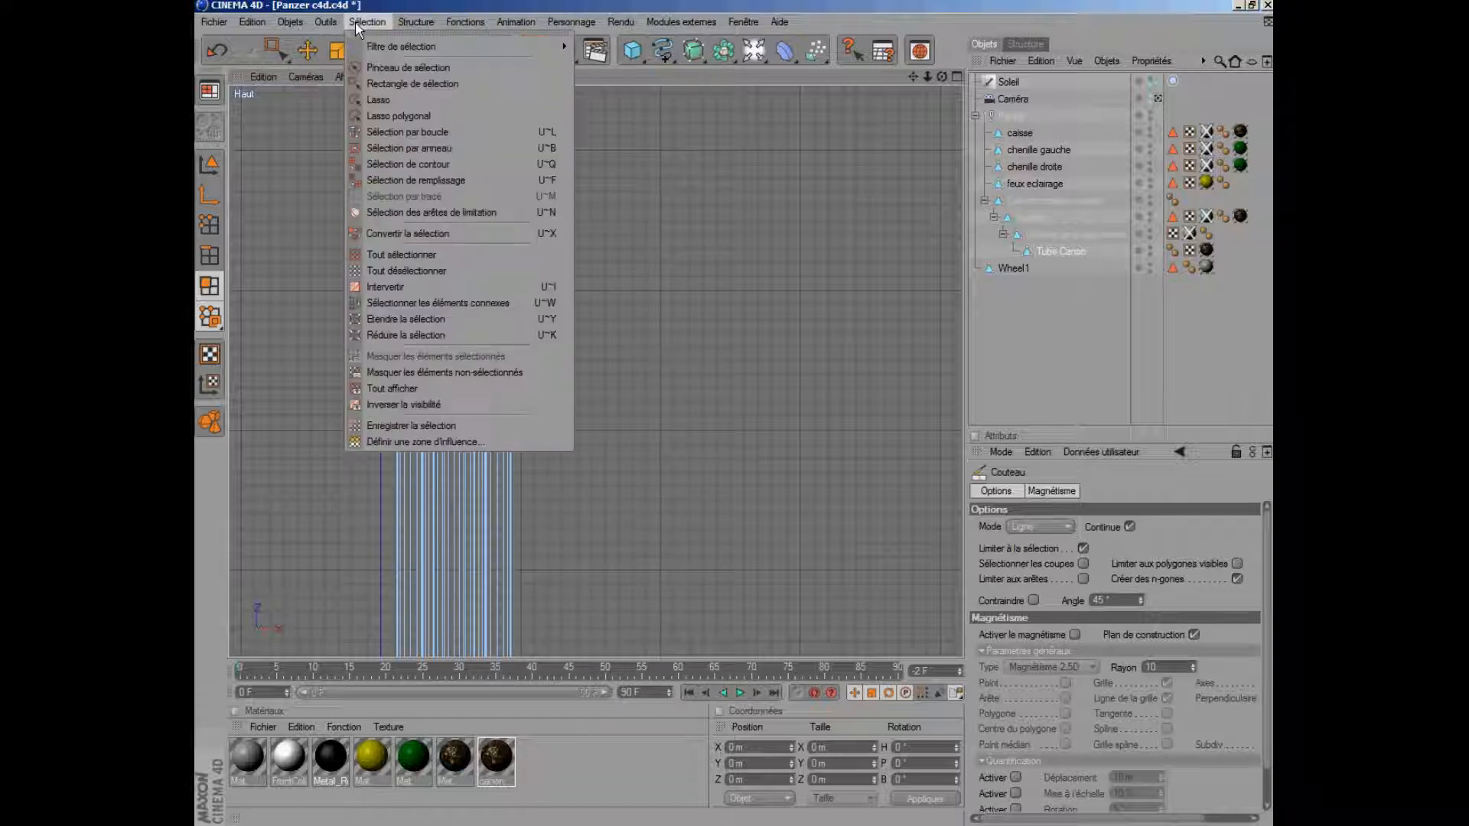
pyautogui.click(363, 86)
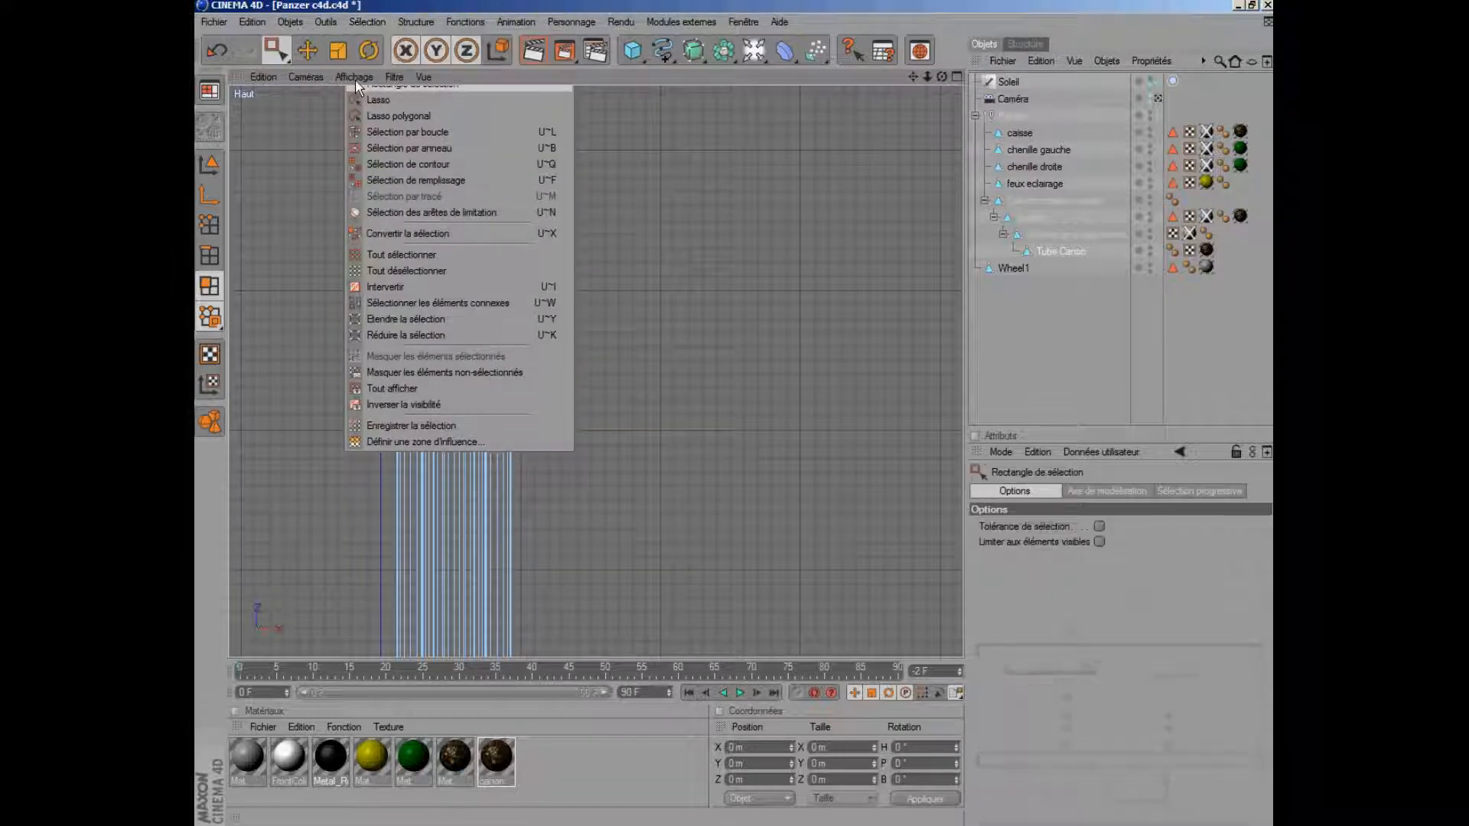
pyautogui.moveTo(372, 199); pyautogui.dragTo(588, 413)
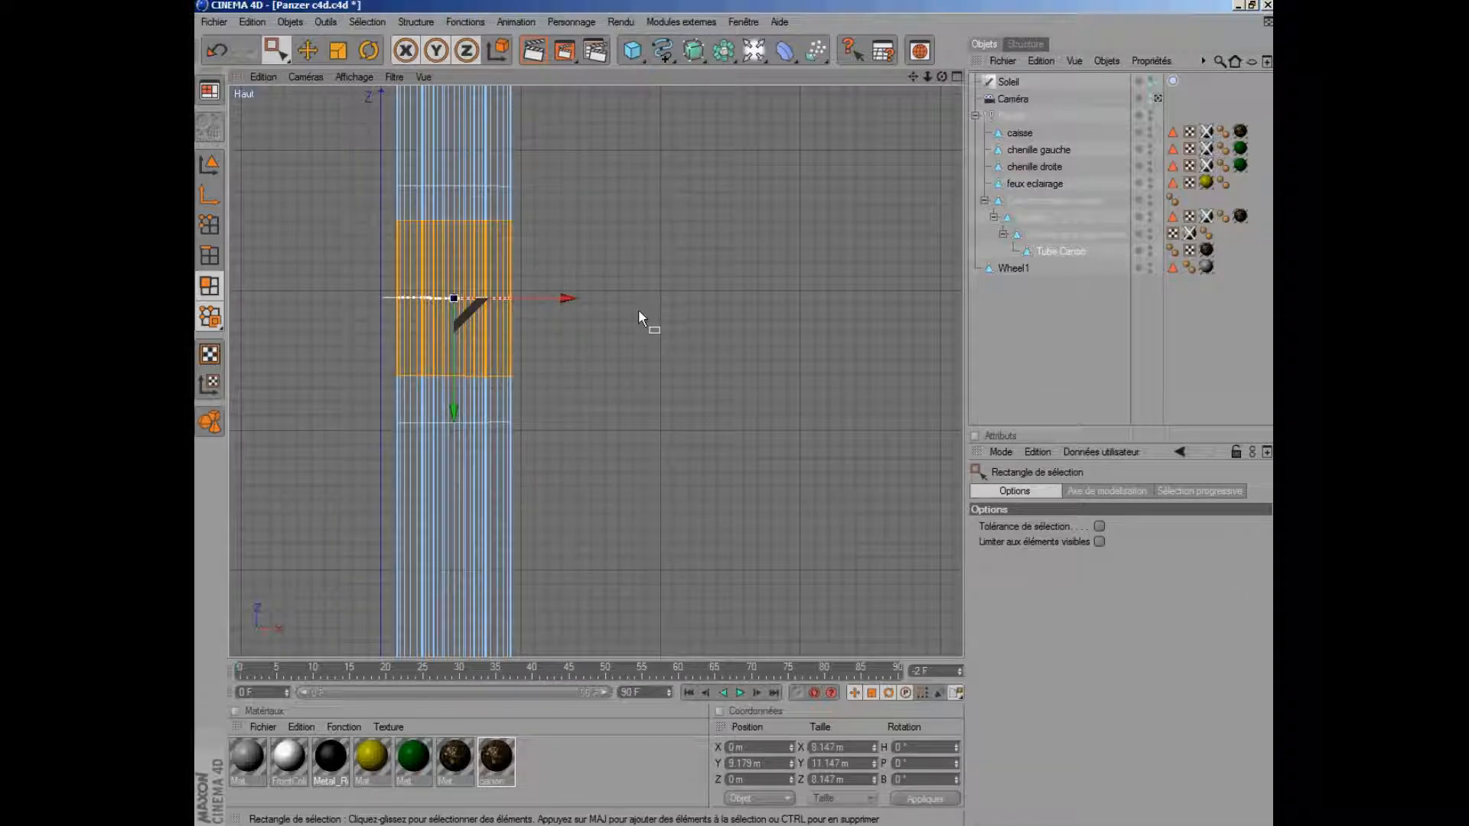
pyautogui.press('Delete')
# Switch from polygon mode to object mode and deselect the Tube Canon object
pyautogui.scroll(-5, 646, 318)
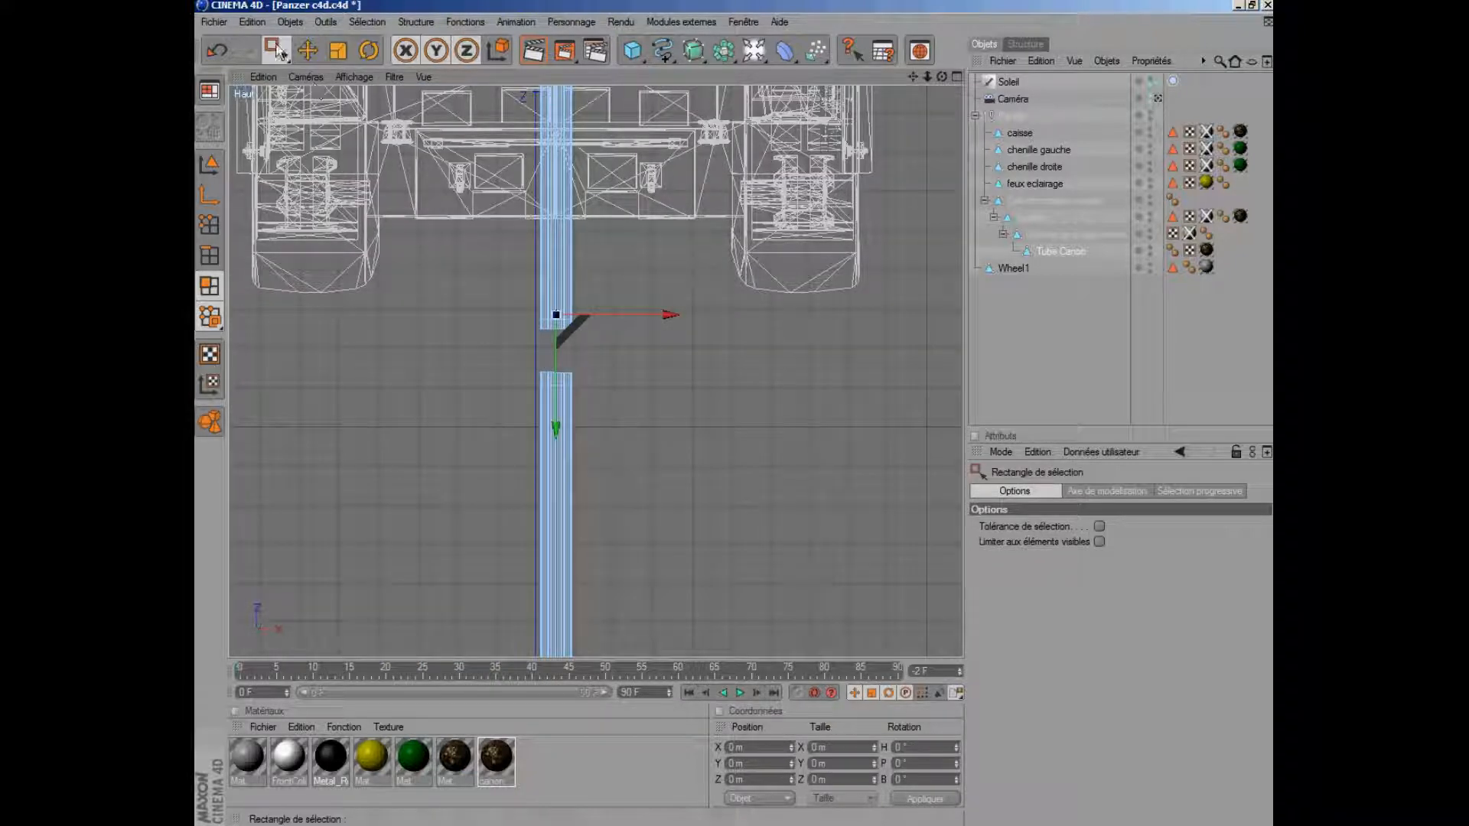
pyautogui.click(290, 22)
pyautogui.moveTo(325, 21)
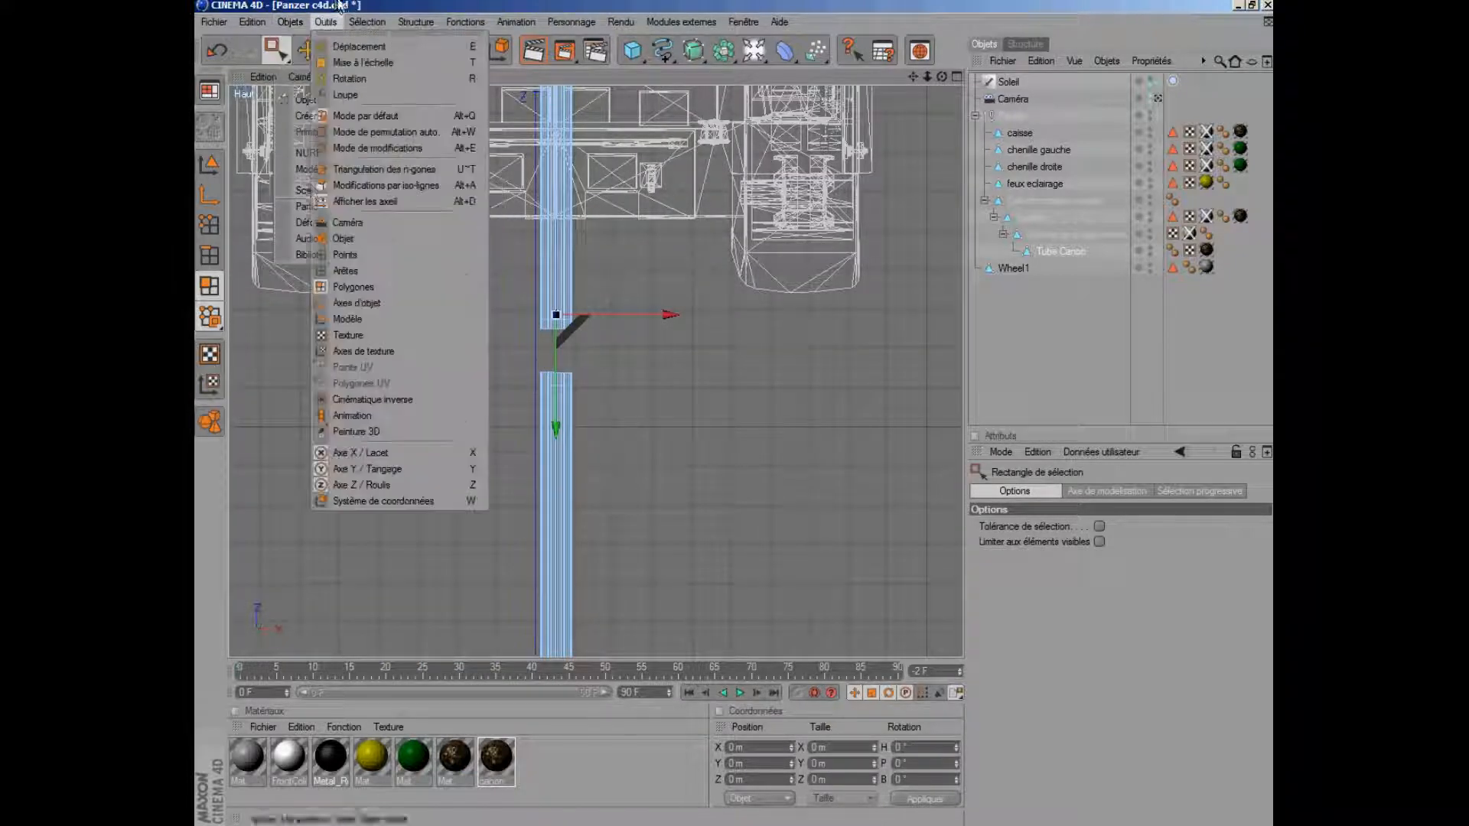
pyautogui.click(321, 238)
pyautogui.scroll(-1, 493, 260)
pyautogui.click(760, 382)
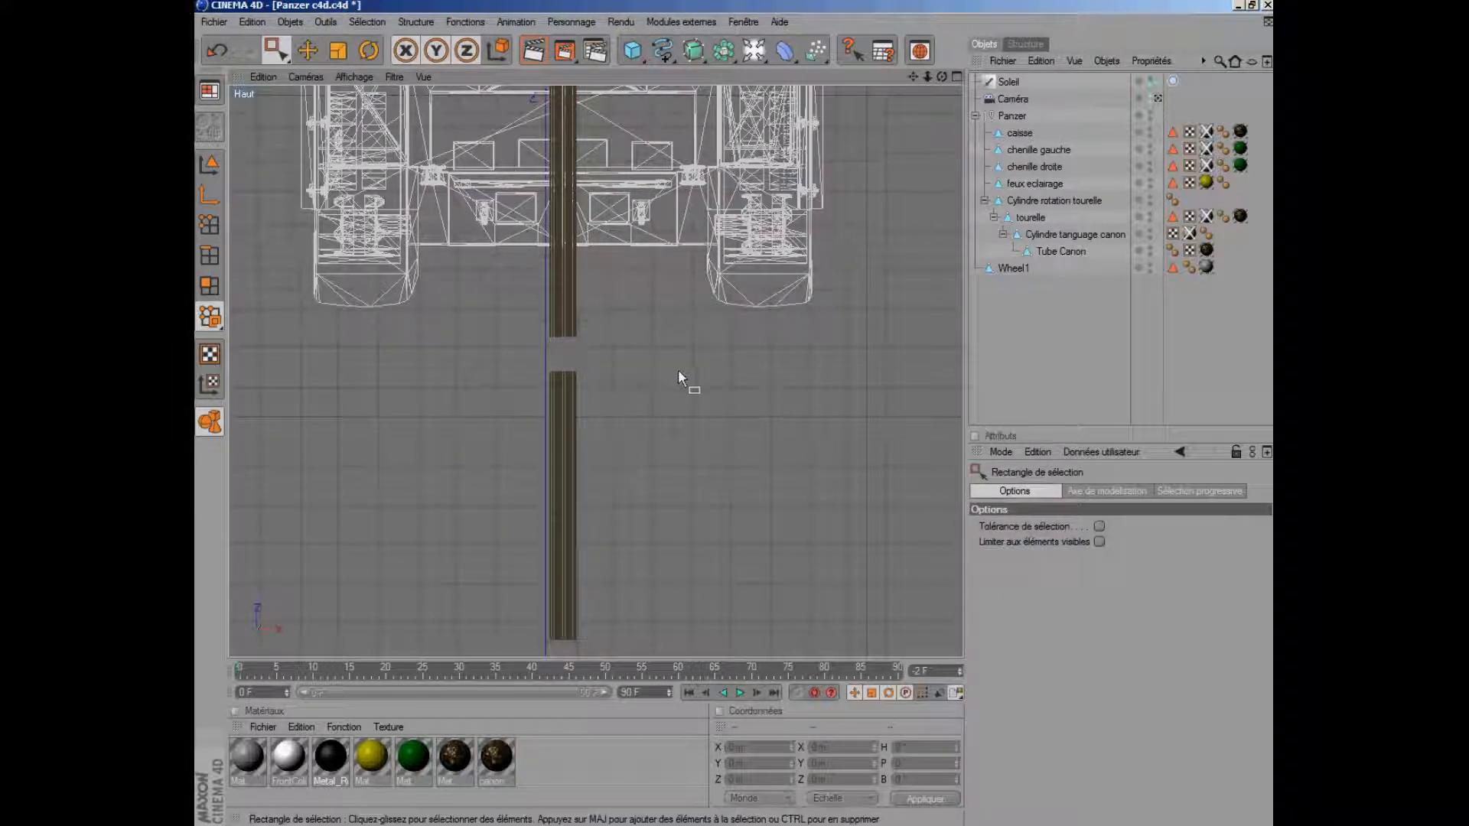
# Examine the gap cut in the gun barrel in the perspective view from several angles and distances
pyautogui.press('F1')
pyautogui.scroll(1, 713, 381)
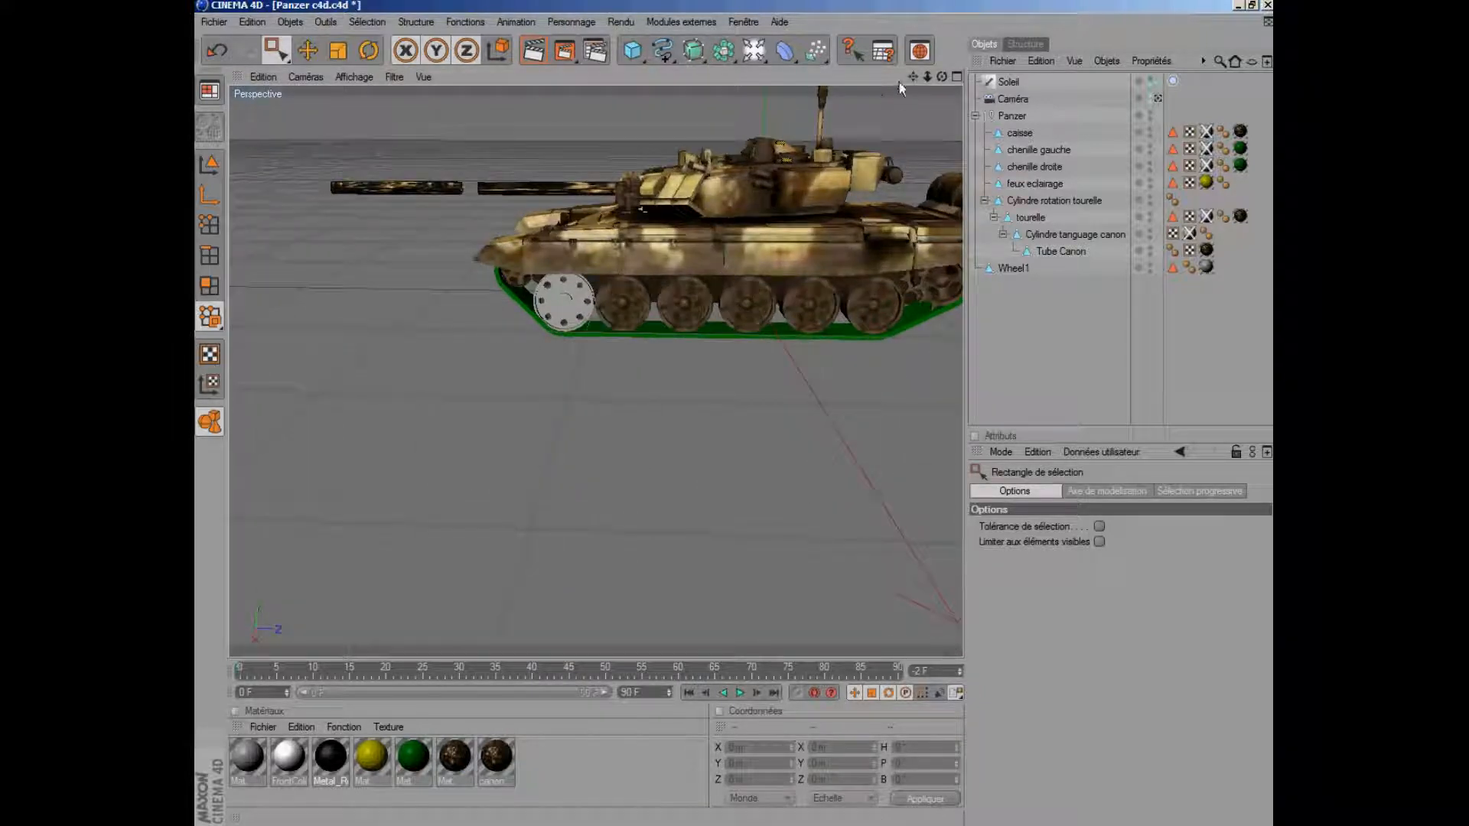
pyautogui.moveTo(912, 77); pyautogui.dragTo(795, 82)
pyautogui.moveTo(943, 77); pyautogui.dragTo(745, 414)
pyautogui.scroll(5, 597, 248)
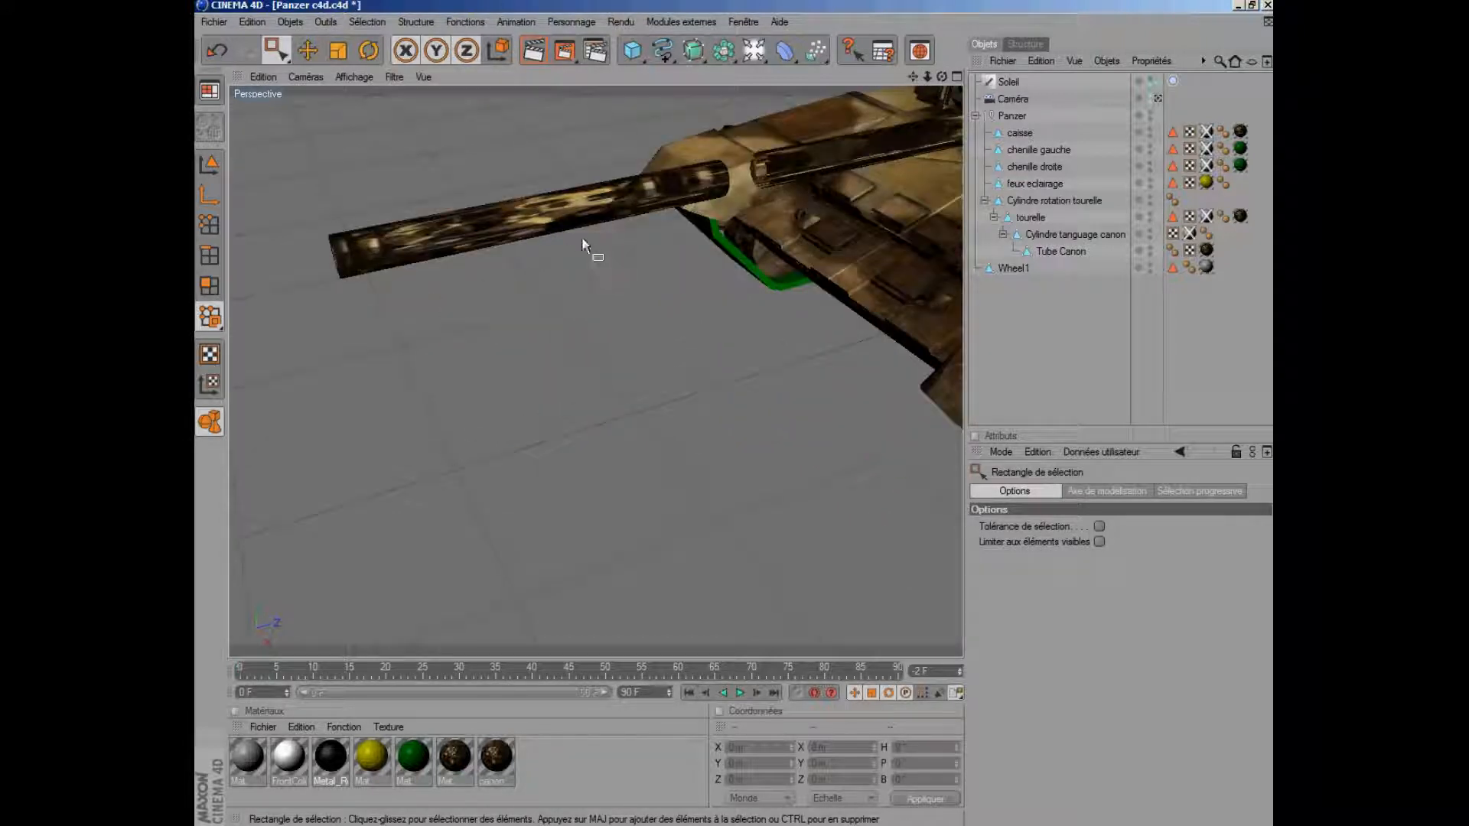
pyautogui.scroll(-3, 583, 239)
pyautogui.moveTo(912, 77); pyautogui.dragTo(737, 413)
pyautogui.scroll(3, 748, 218)
pyautogui.scroll(-5, 739, 204)
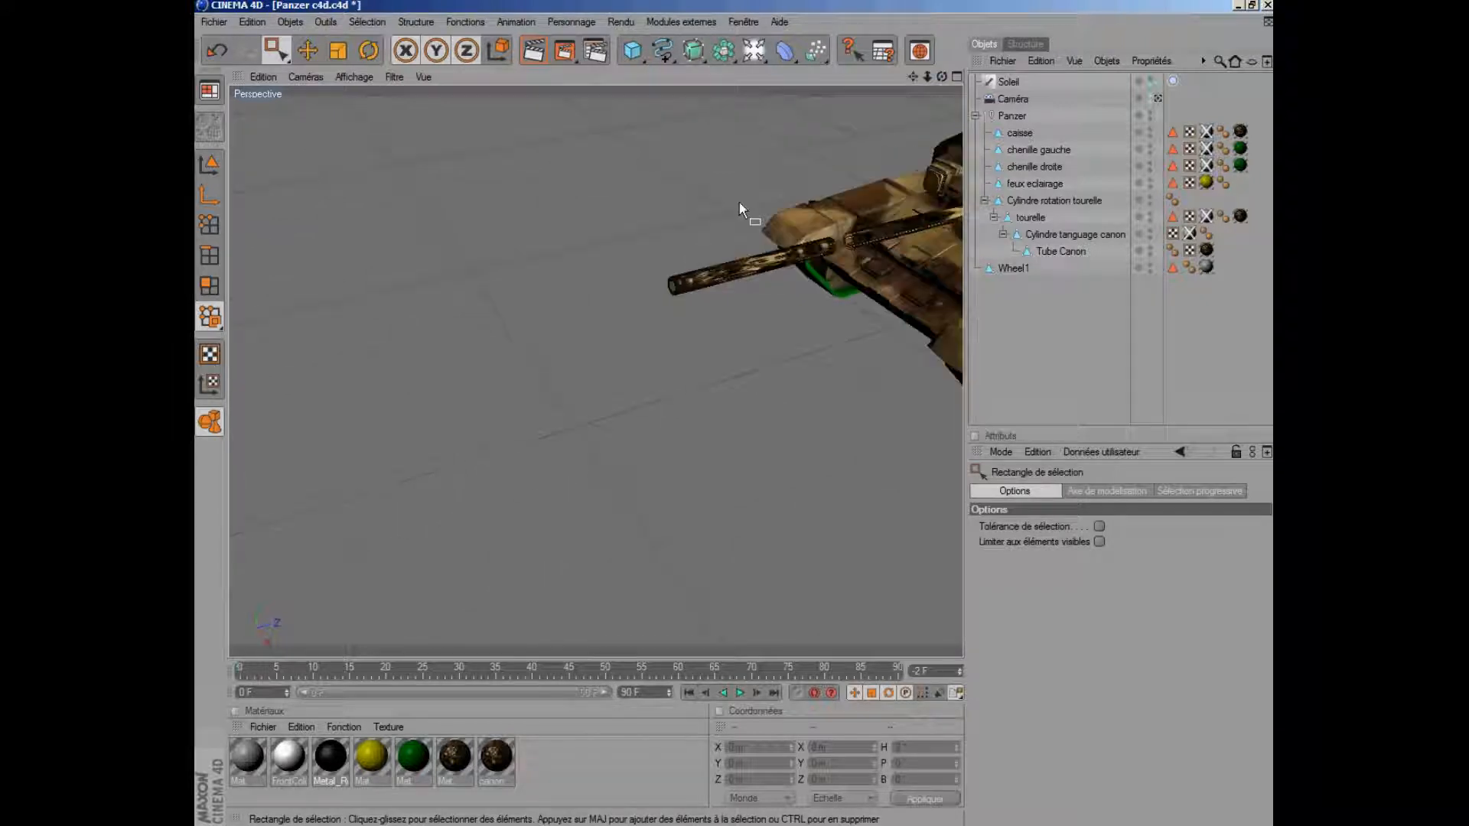
pyautogui.scroll(-2, 739, 202)
pyautogui.moveTo(736, 414)
pyautogui.mouseDown()
pyautogui.moveTo(719, 413)
pyautogui.moveTo(733, 412)
pyautogui.mouseUp()
pyautogui.moveTo(942, 79); pyautogui.dragTo(764, 407)
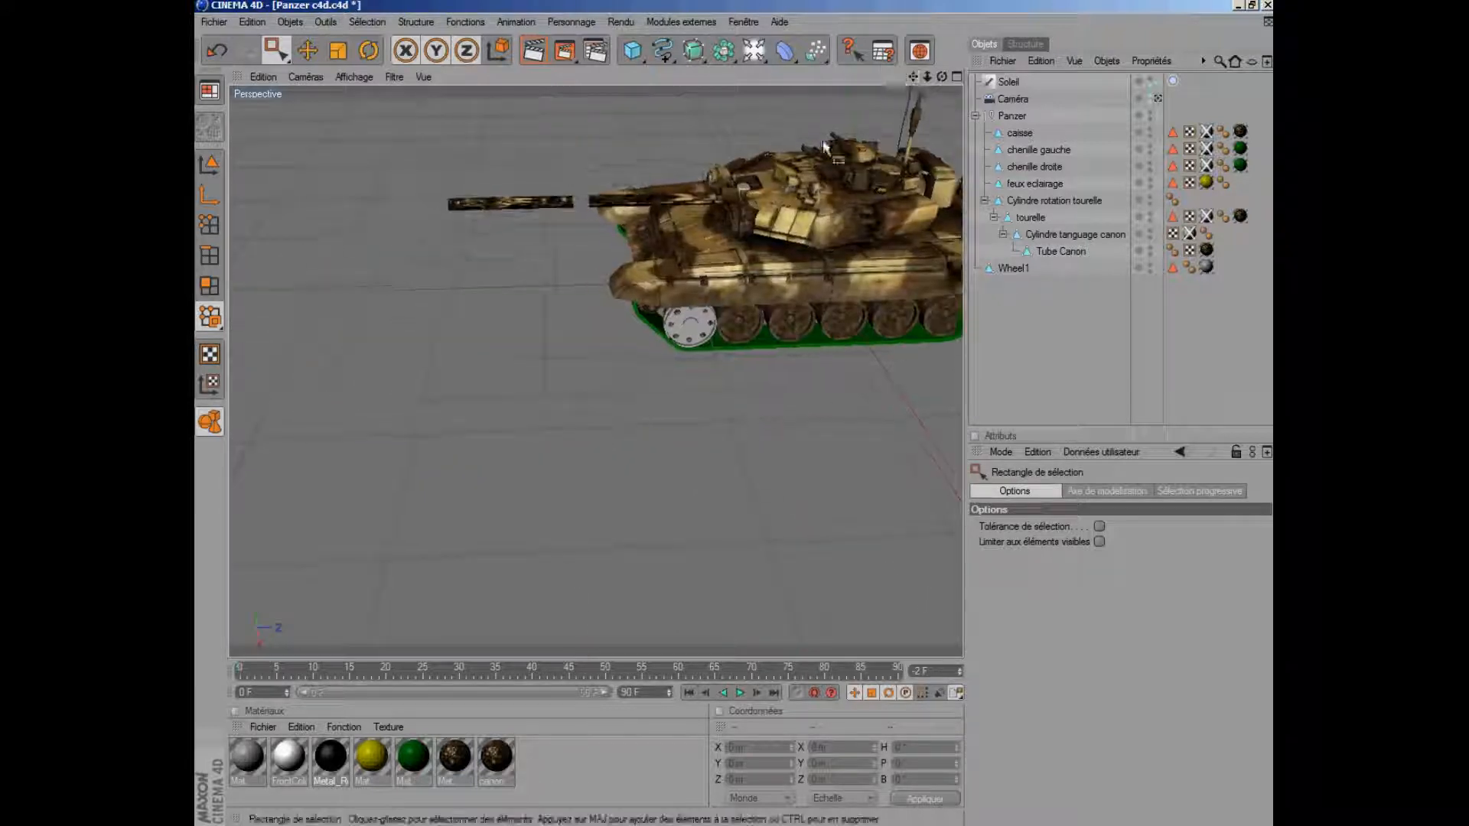
# Select the Tube Canon object in the right-side view and switch to polygon mode
pyautogui.scroll(1, 574, 256)
pyautogui.moveTo(913, 76); pyautogui.dragTo(673, 329)
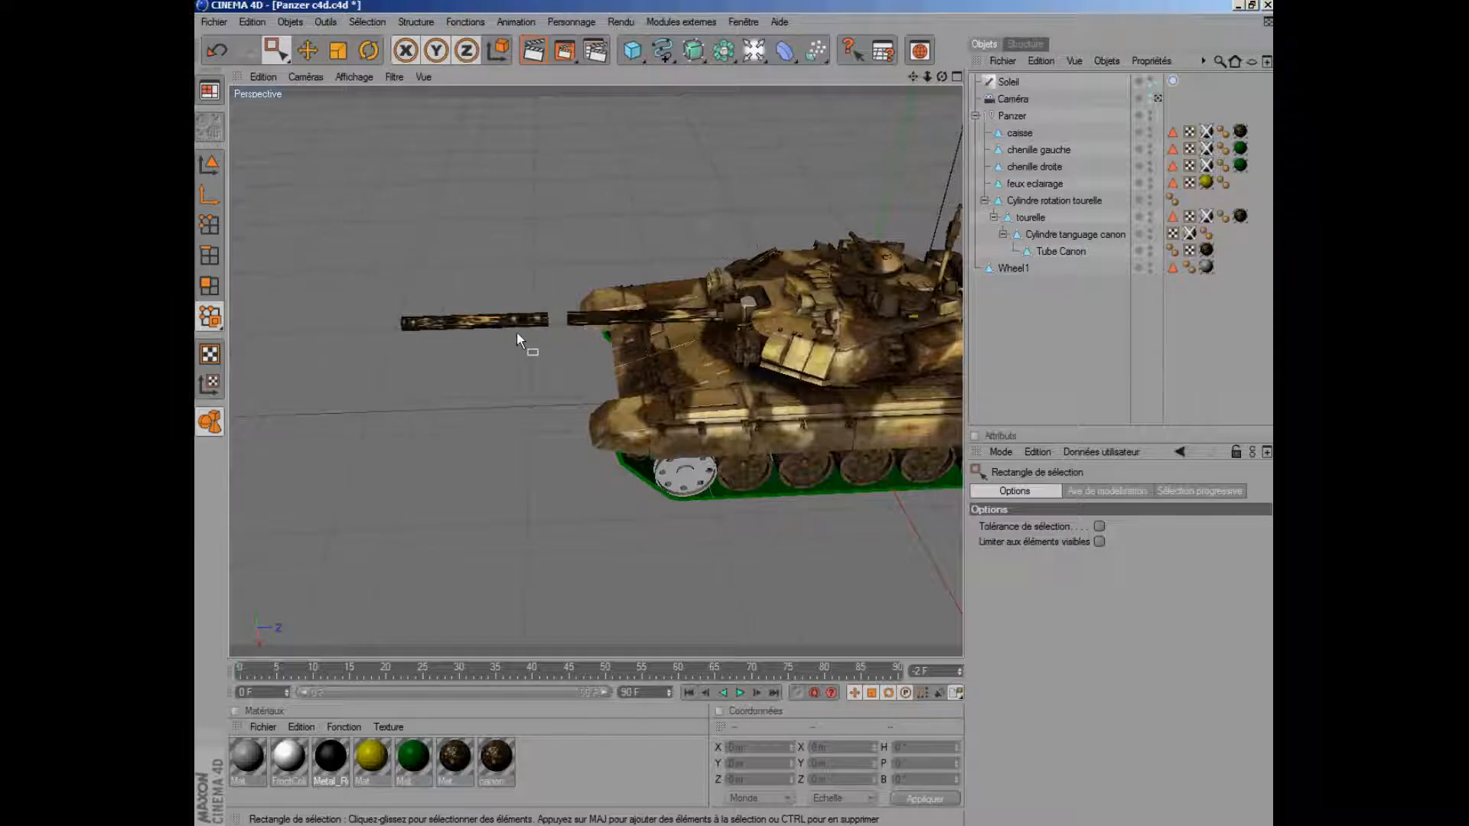
pyautogui.scroll(4, 517, 336)
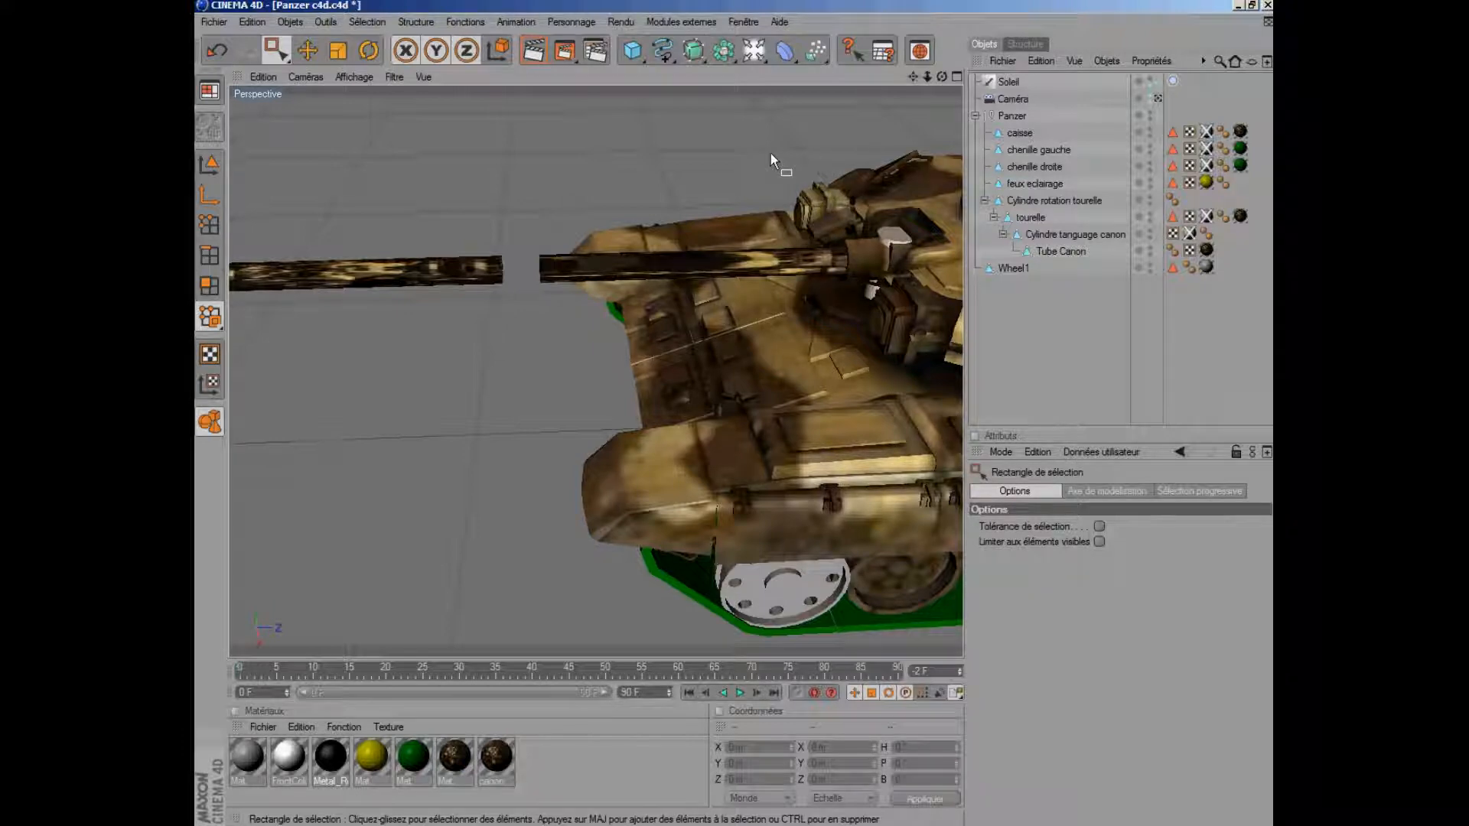
pyautogui.press('F3')
pyautogui.scroll(2, 640, 258)
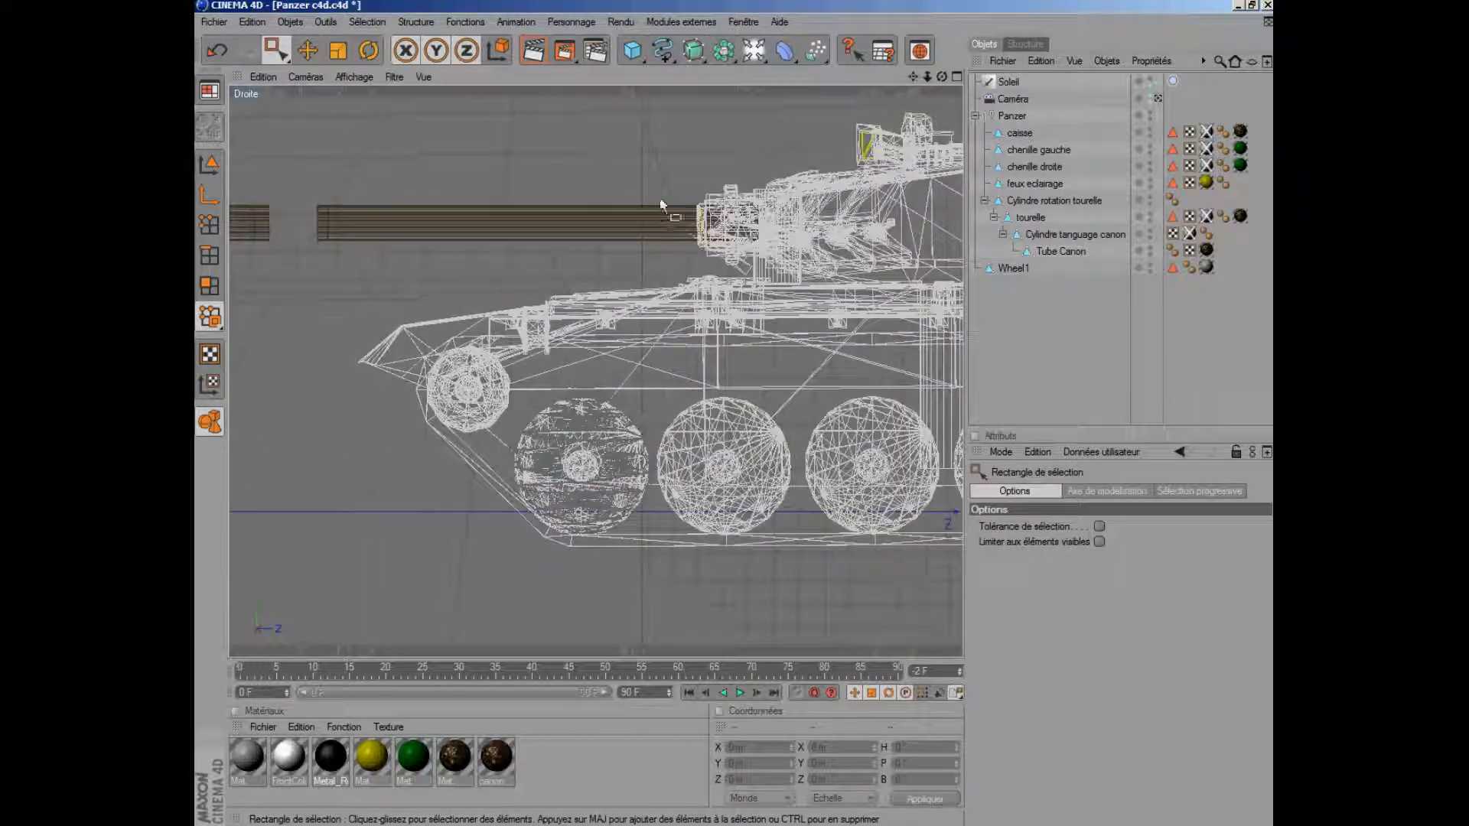
pyautogui.moveTo(913, 76); pyautogui.dragTo(736, 414)
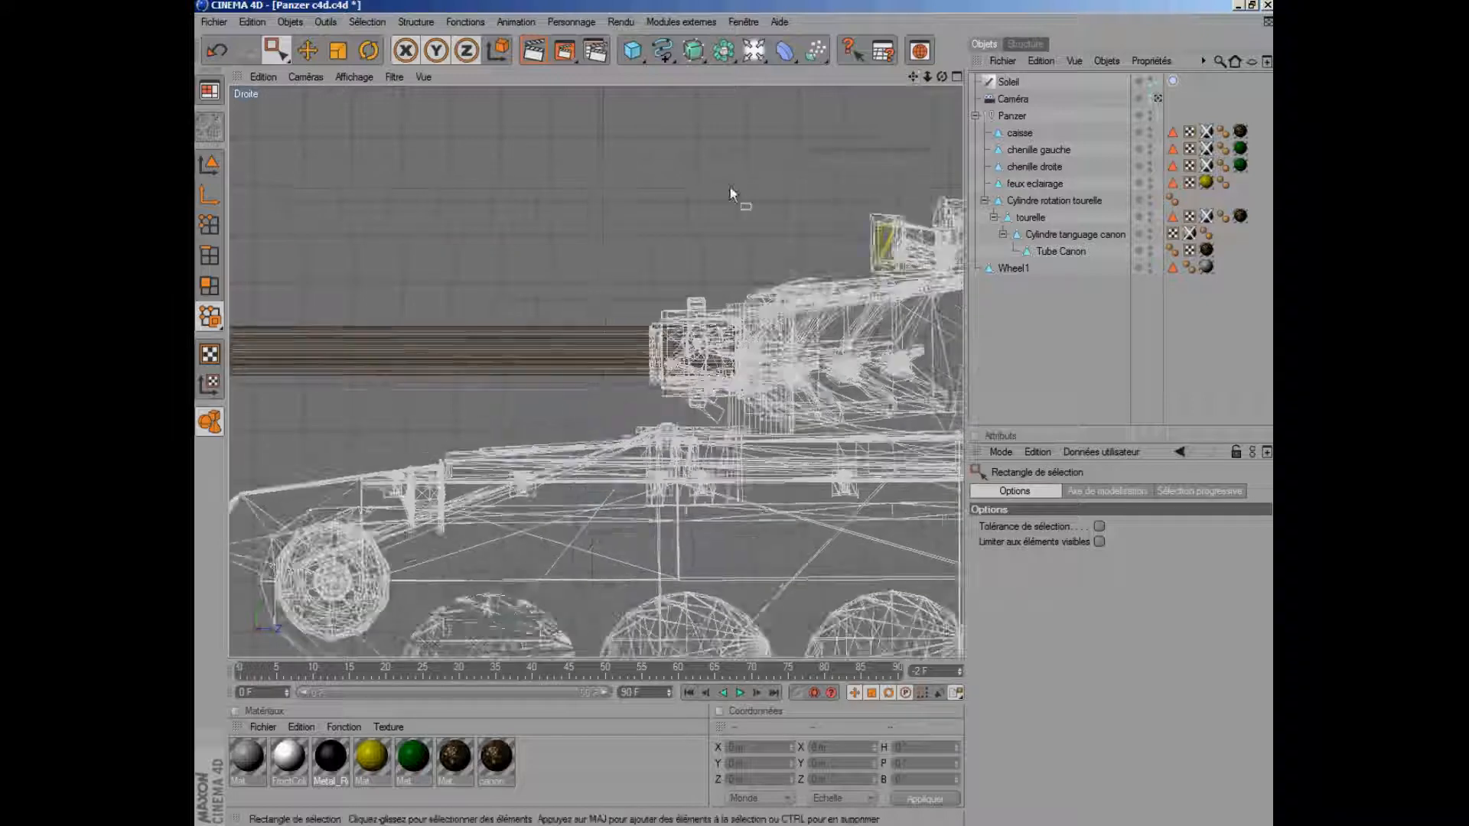
pyautogui.scroll(5, 662, 214)
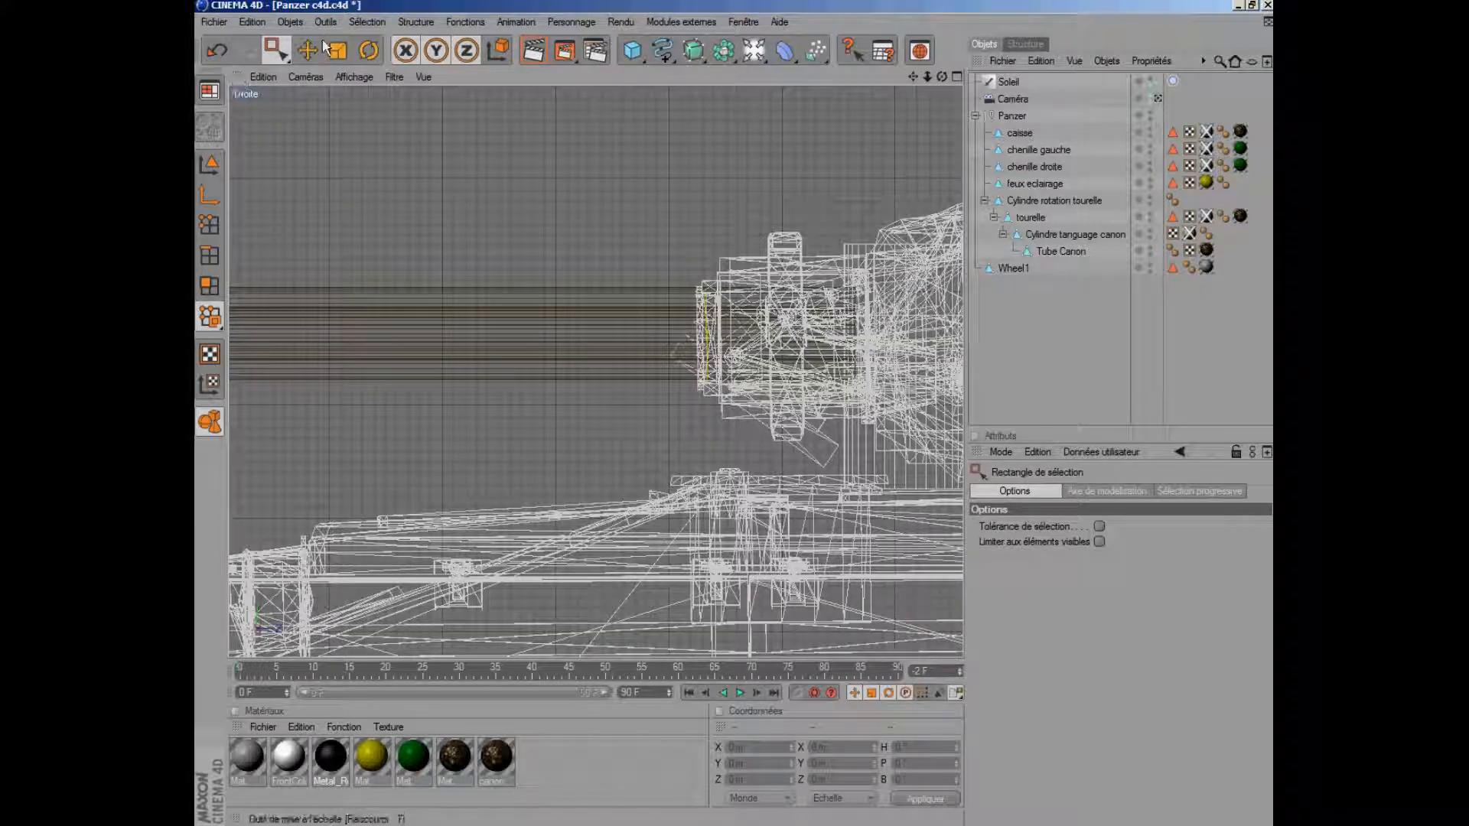
pyautogui.click(249, 22)
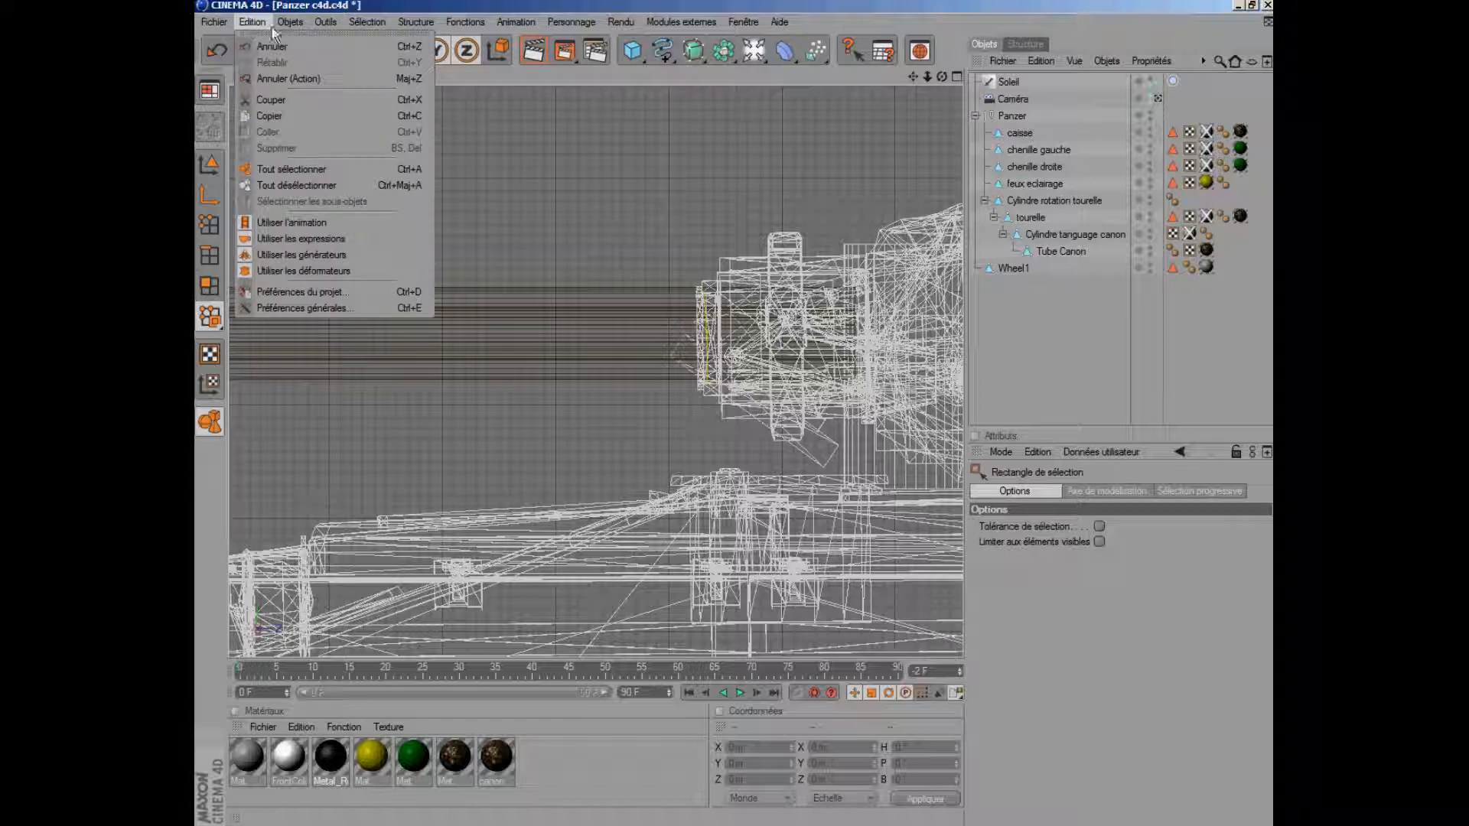
pyautogui.click(911, 76)
pyautogui.click(662, 300)
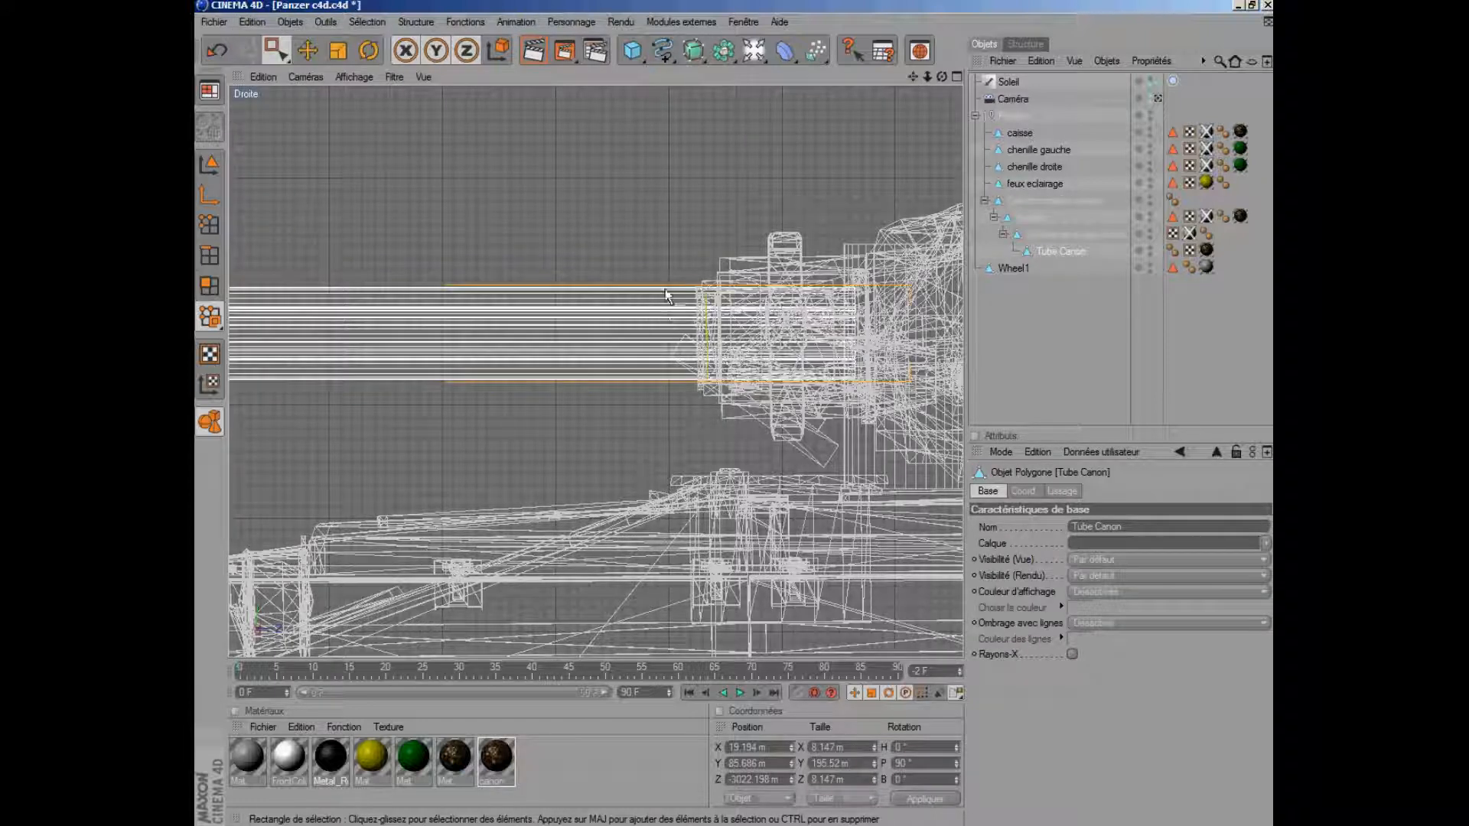
pyautogui.scroll(2, 658, 346)
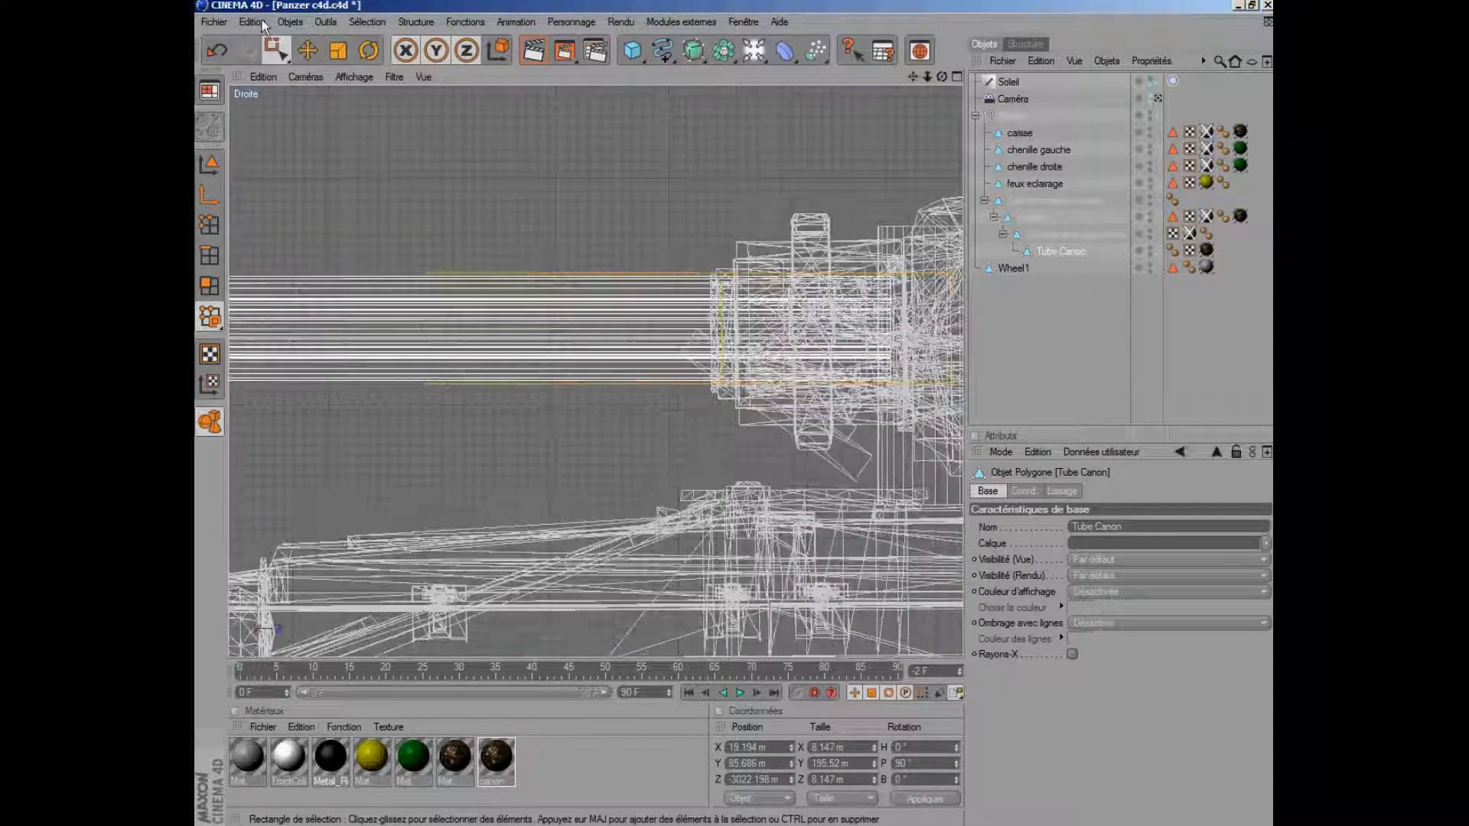
pyautogui.click(325, 22)
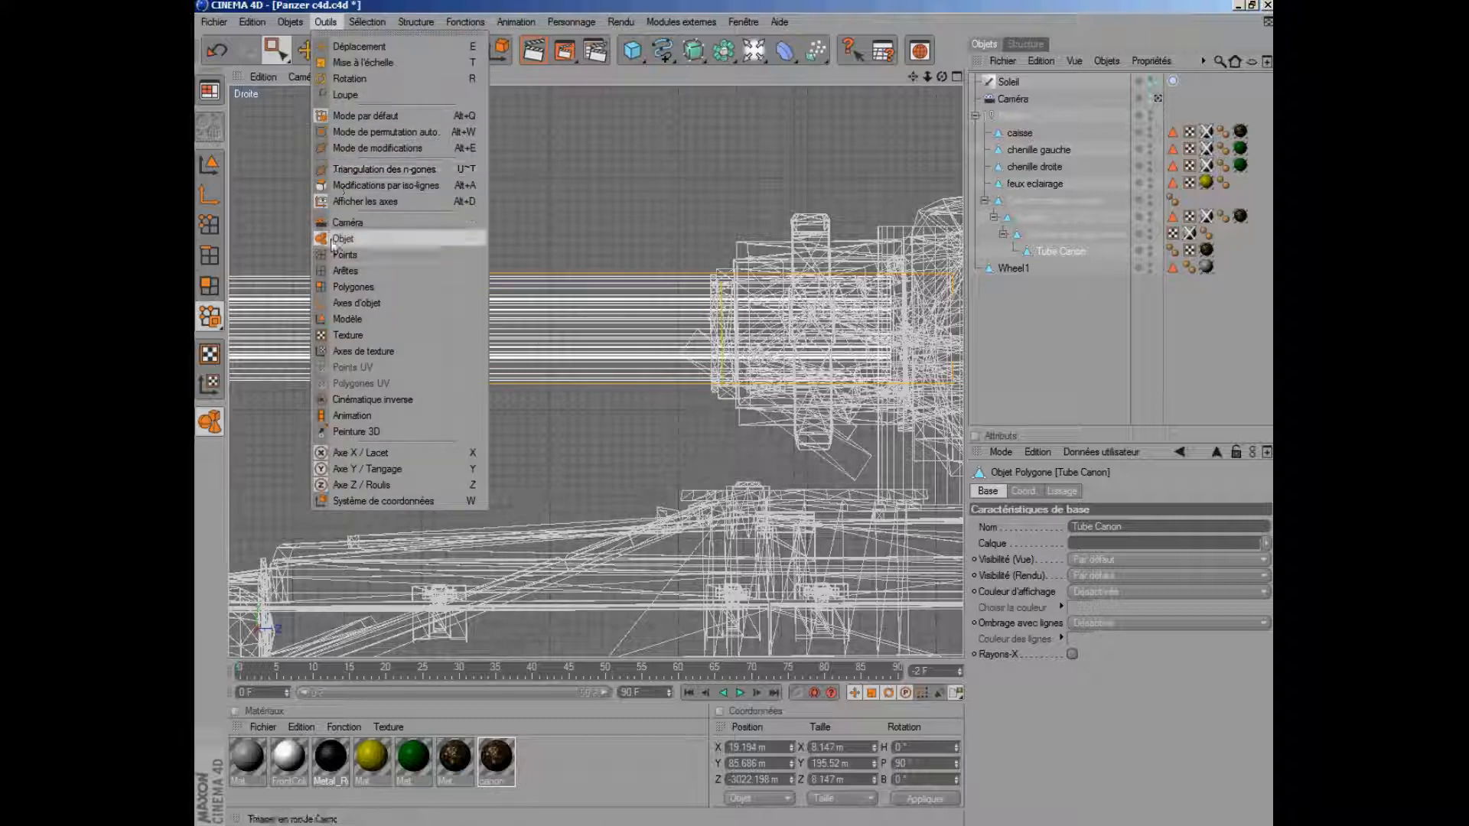
pyautogui.click(331, 288)
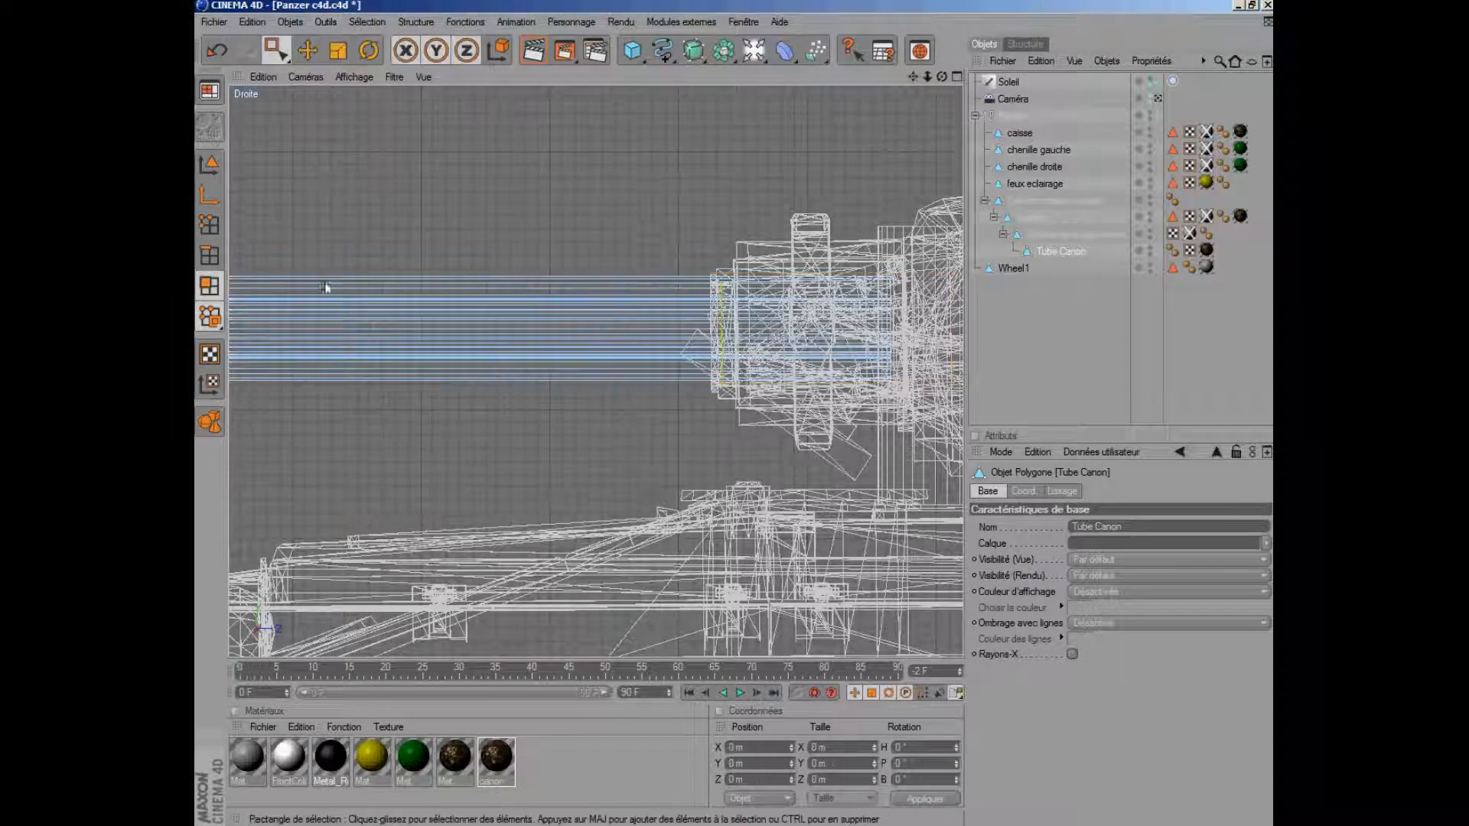
# Cut straight across the gun barrel twice with the knife, close together just in front of the turret mount
pyautogui.scroll(2, 710, 222)
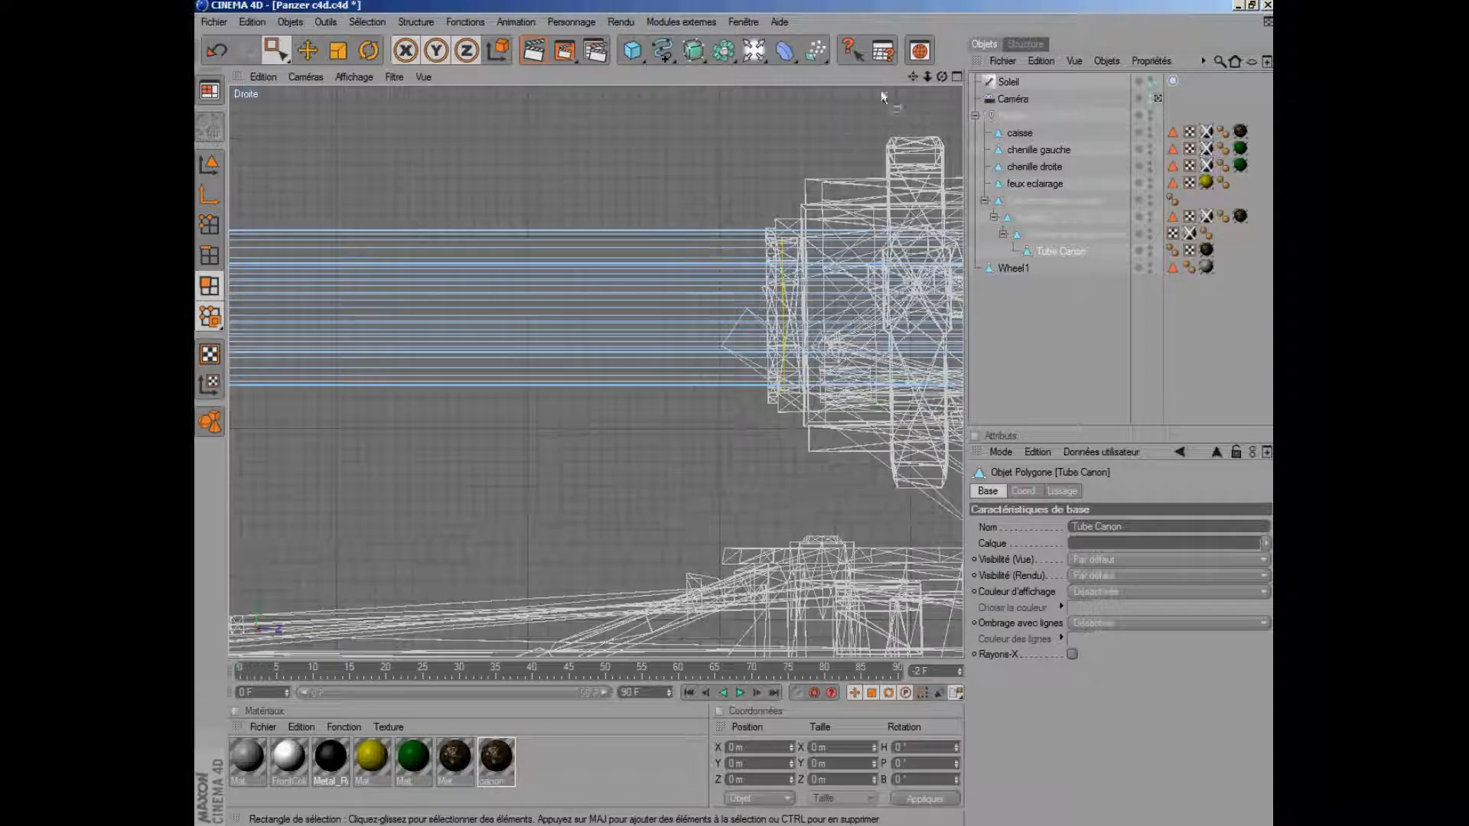
pyautogui.moveTo(913, 77); pyautogui.dragTo(787, 429)
pyautogui.scroll(4, 570, 200)
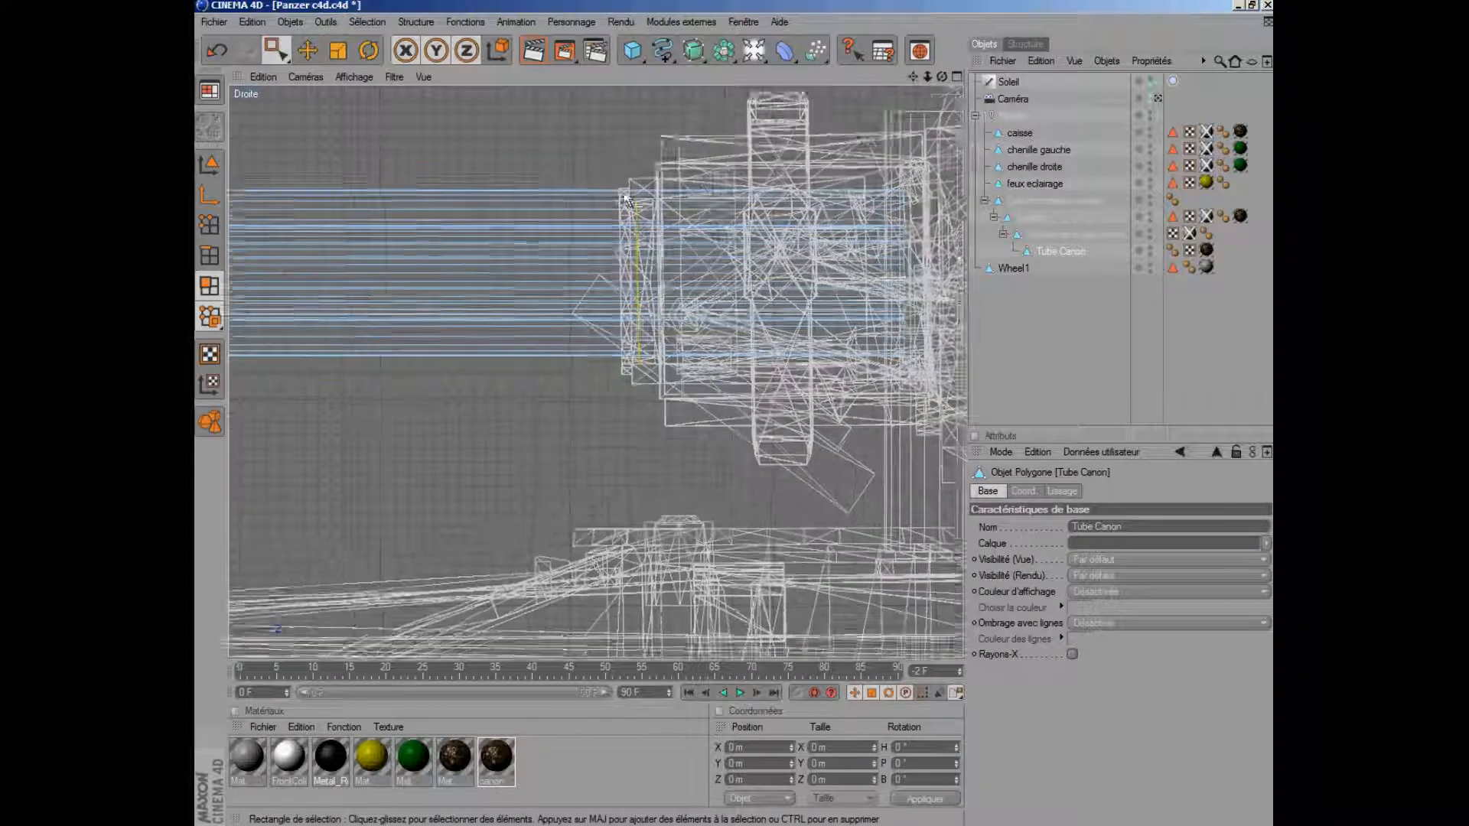
pyautogui.scroll(-2, 570, 197)
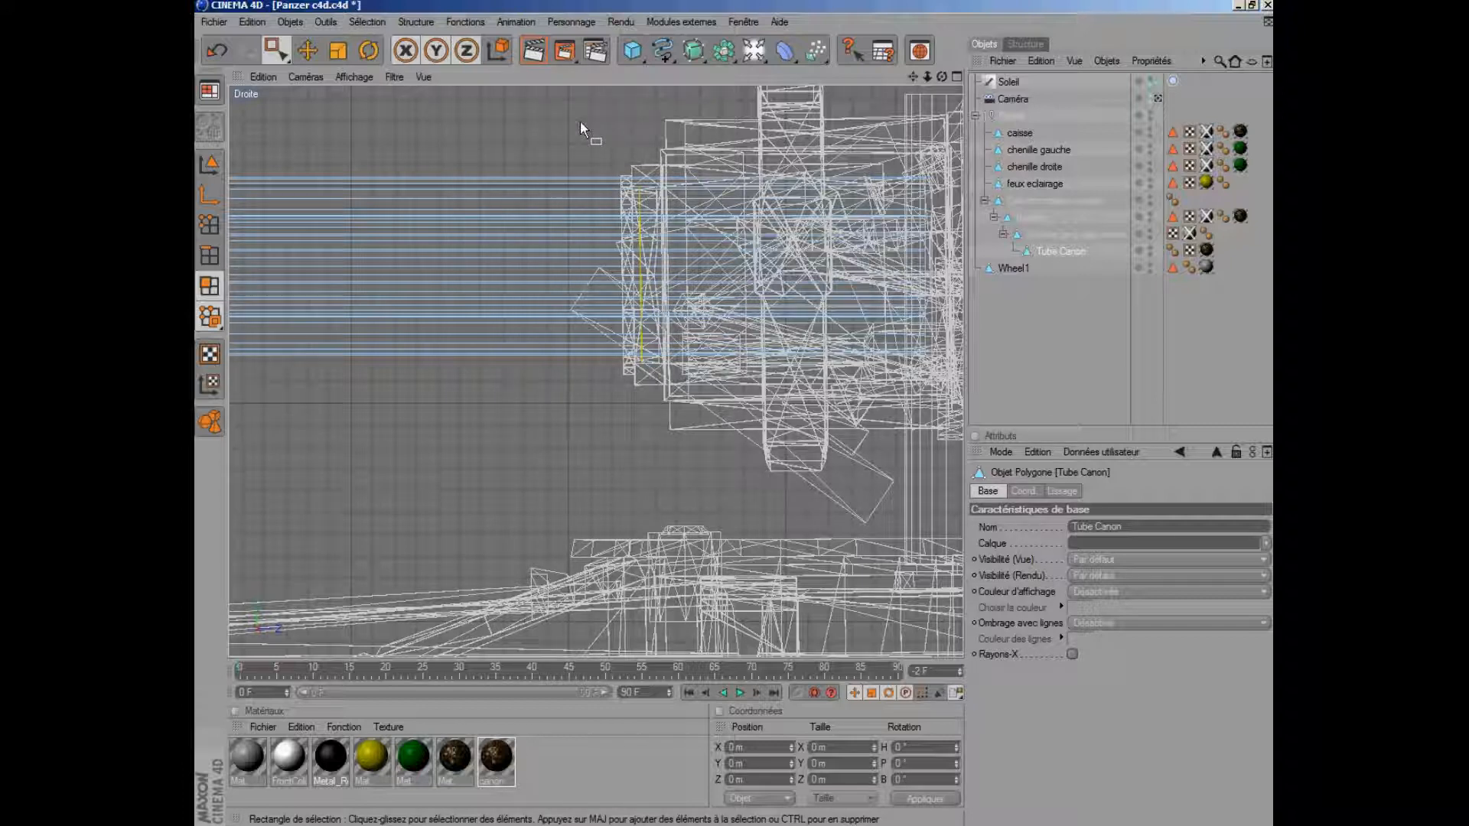
pyautogui.press('k')
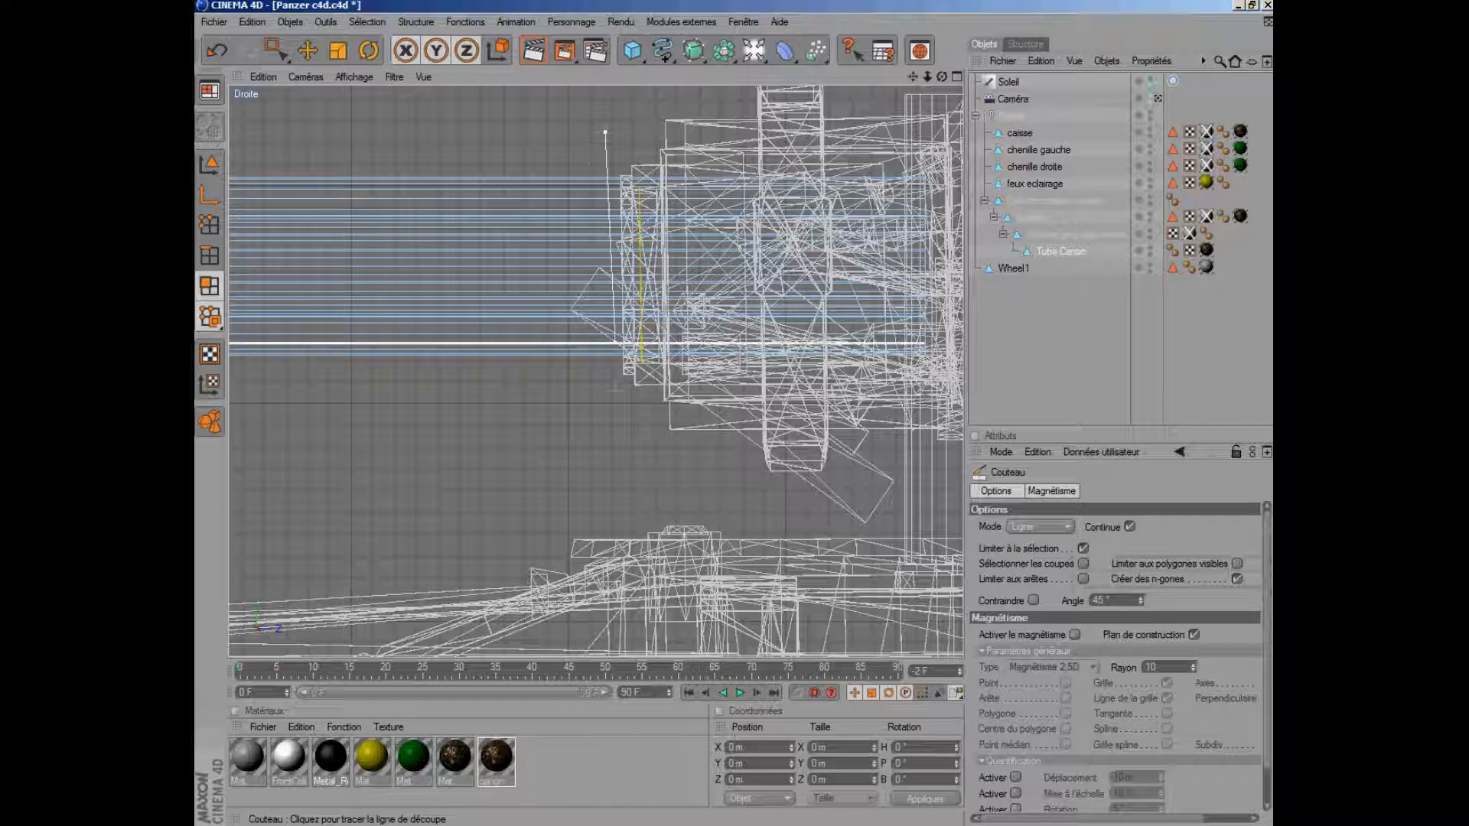
pyautogui.moveTo(606, 131); pyautogui.dragTo(606, 468)
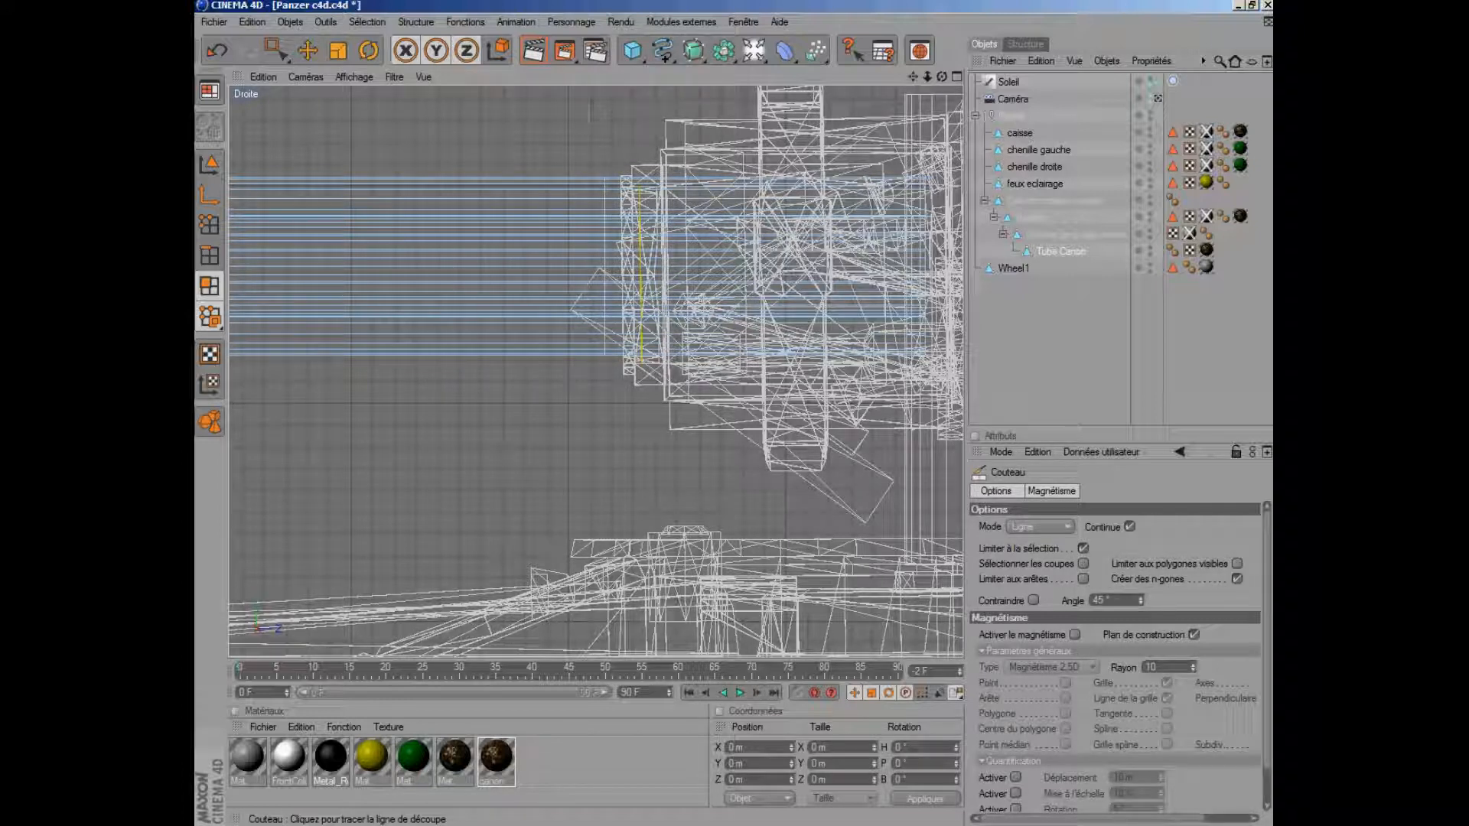
pyautogui.moveTo(591, 155); pyautogui.dragTo(590, 417)
# Select the barrel polygons from the new cut out to the front with a rectangle selection and delete them
pyautogui.scroll(-8, 547, 168)
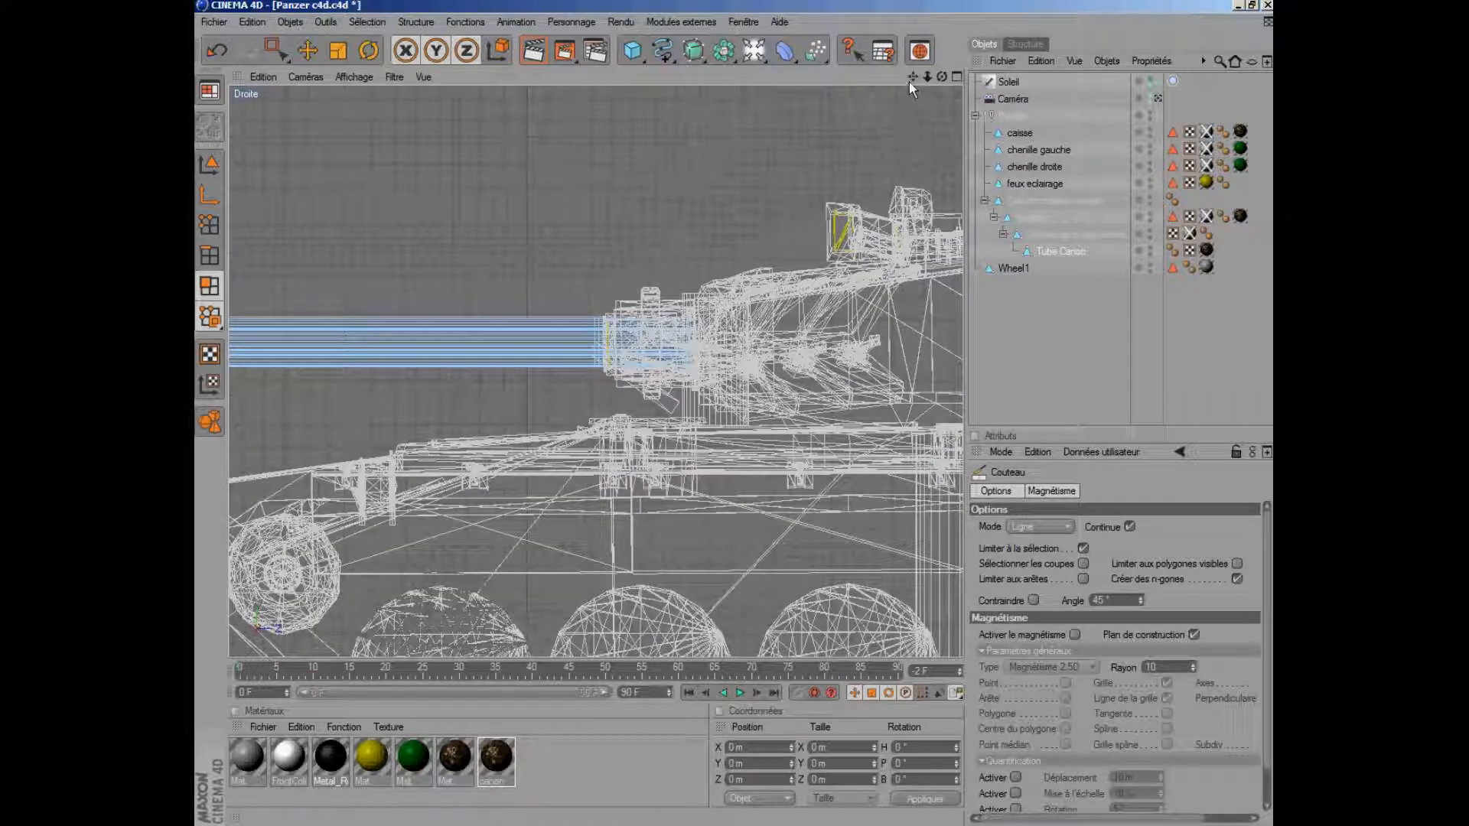
pyautogui.moveTo(912, 77); pyautogui.dragTo(734, 413)
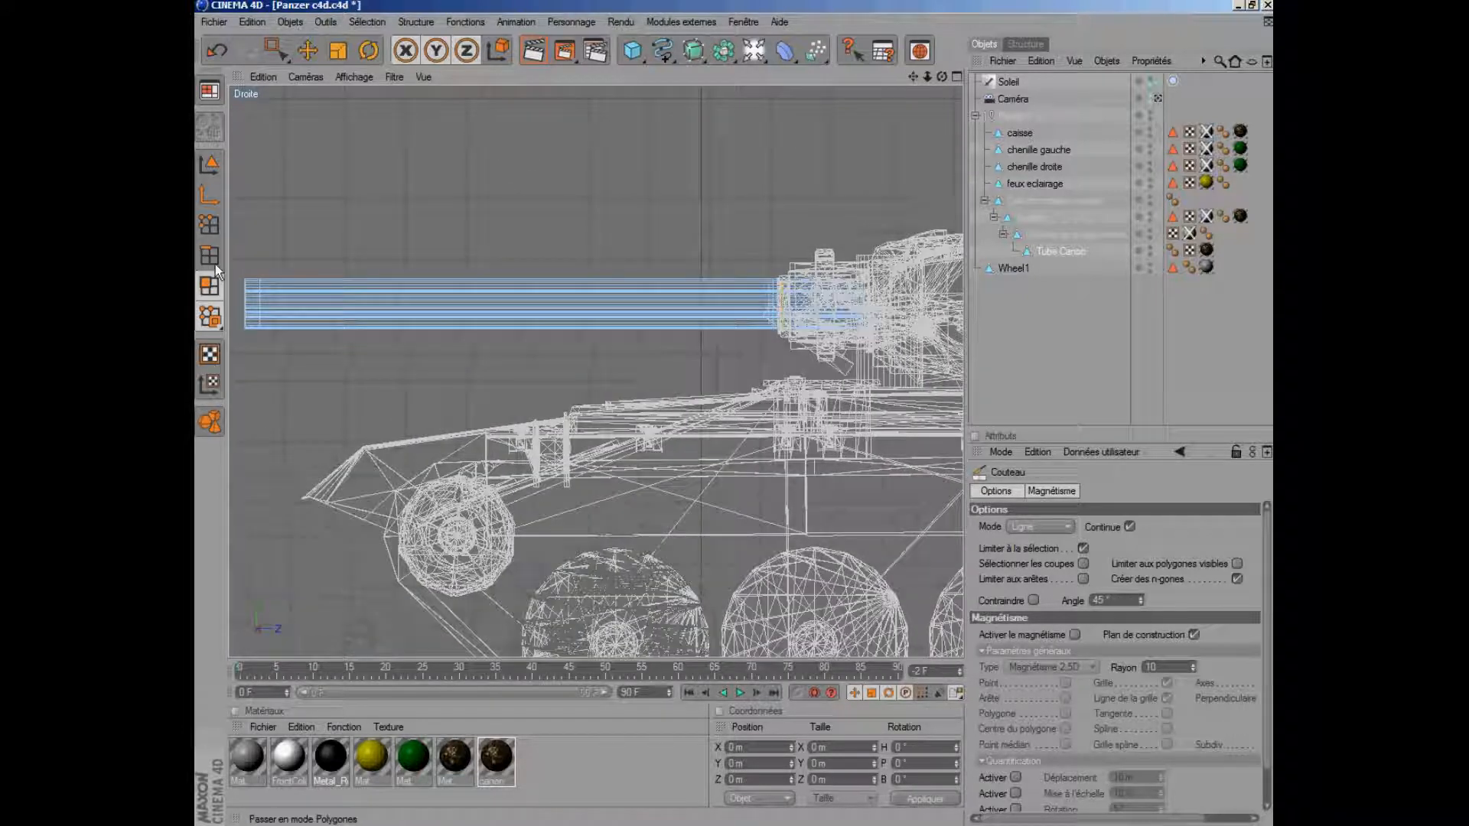
pyautogui.click(325, 21)
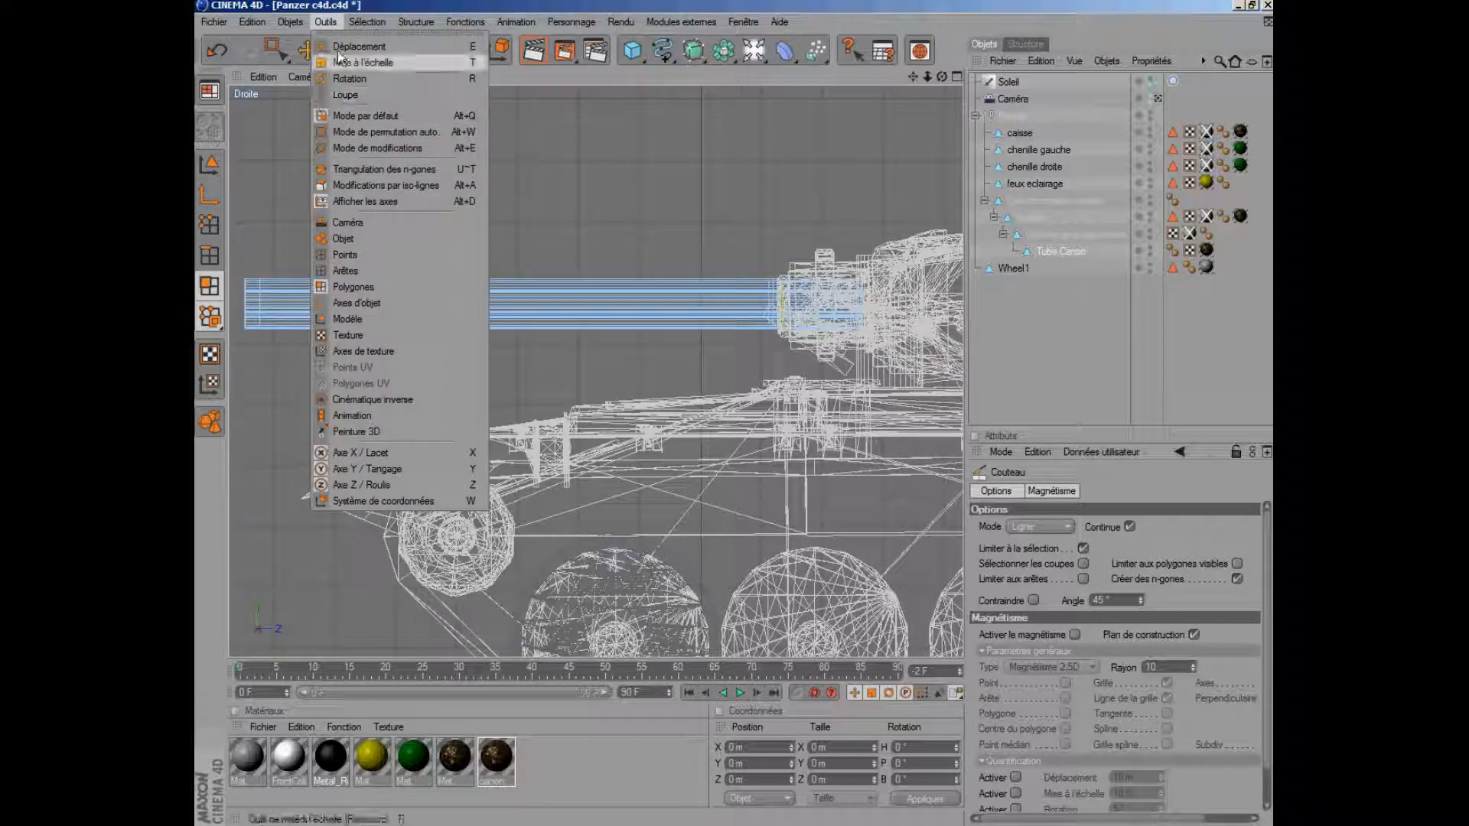
pyautogui.moveTo(367, 21)
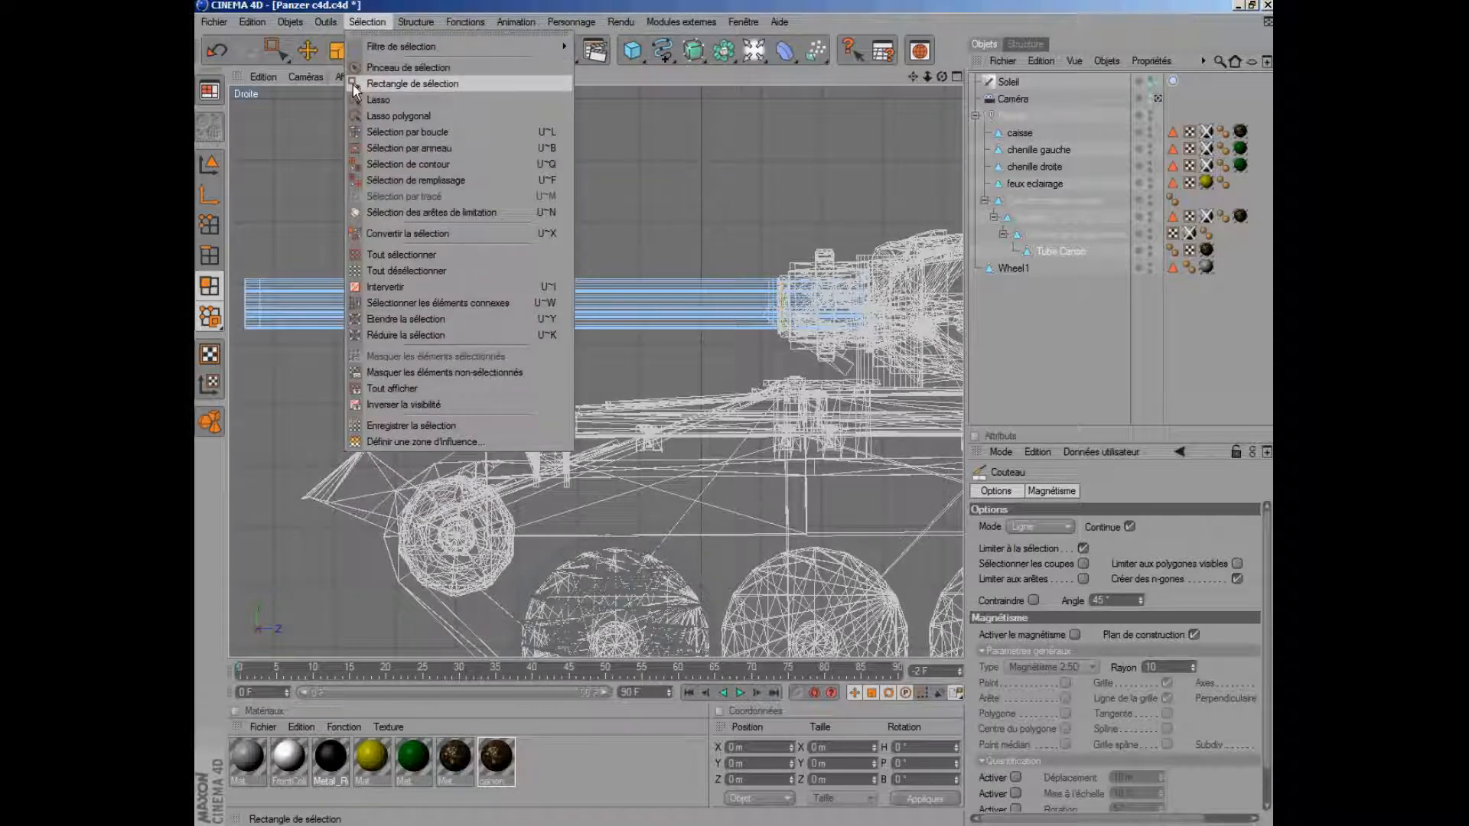
pyautogui.click(355, 86)
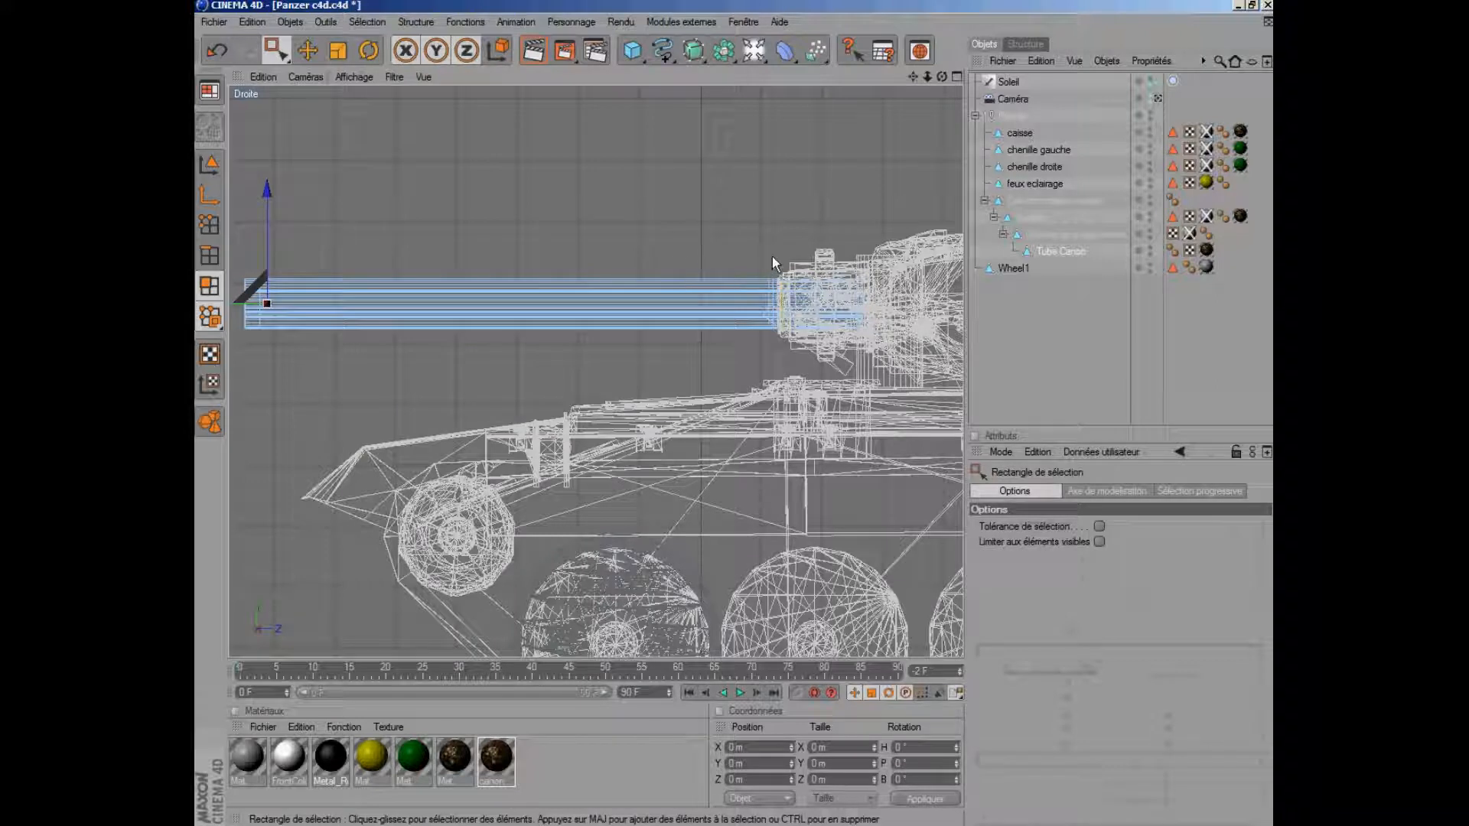
pyautogui.moveTo(771, 256); pyautogui.dragTo(229, 374)
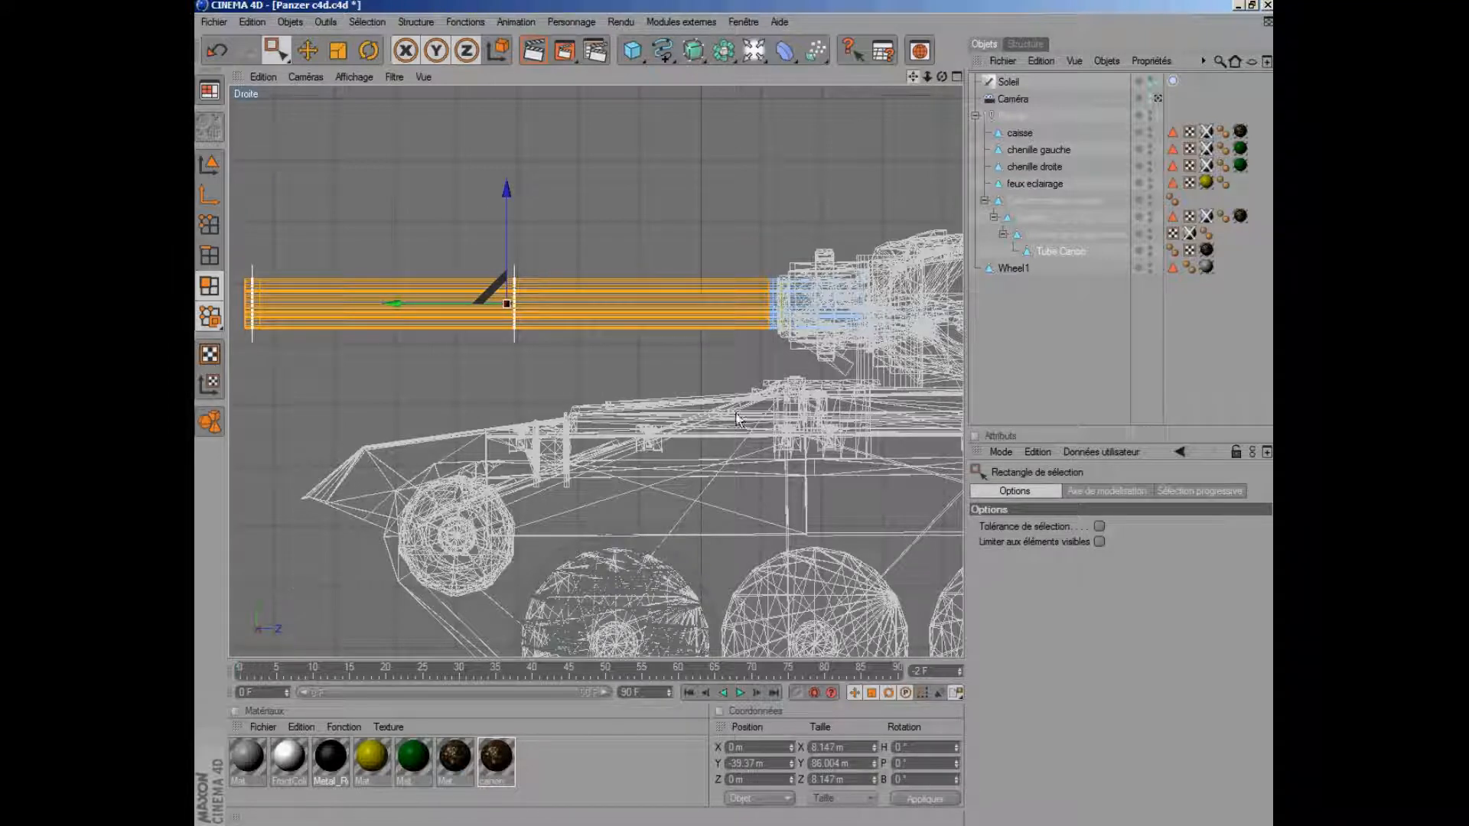
pyautogui.moveTo(912, 77); pyautogui.dragTo(801, 70)
pyautogui.scroll(5, 811, 90)
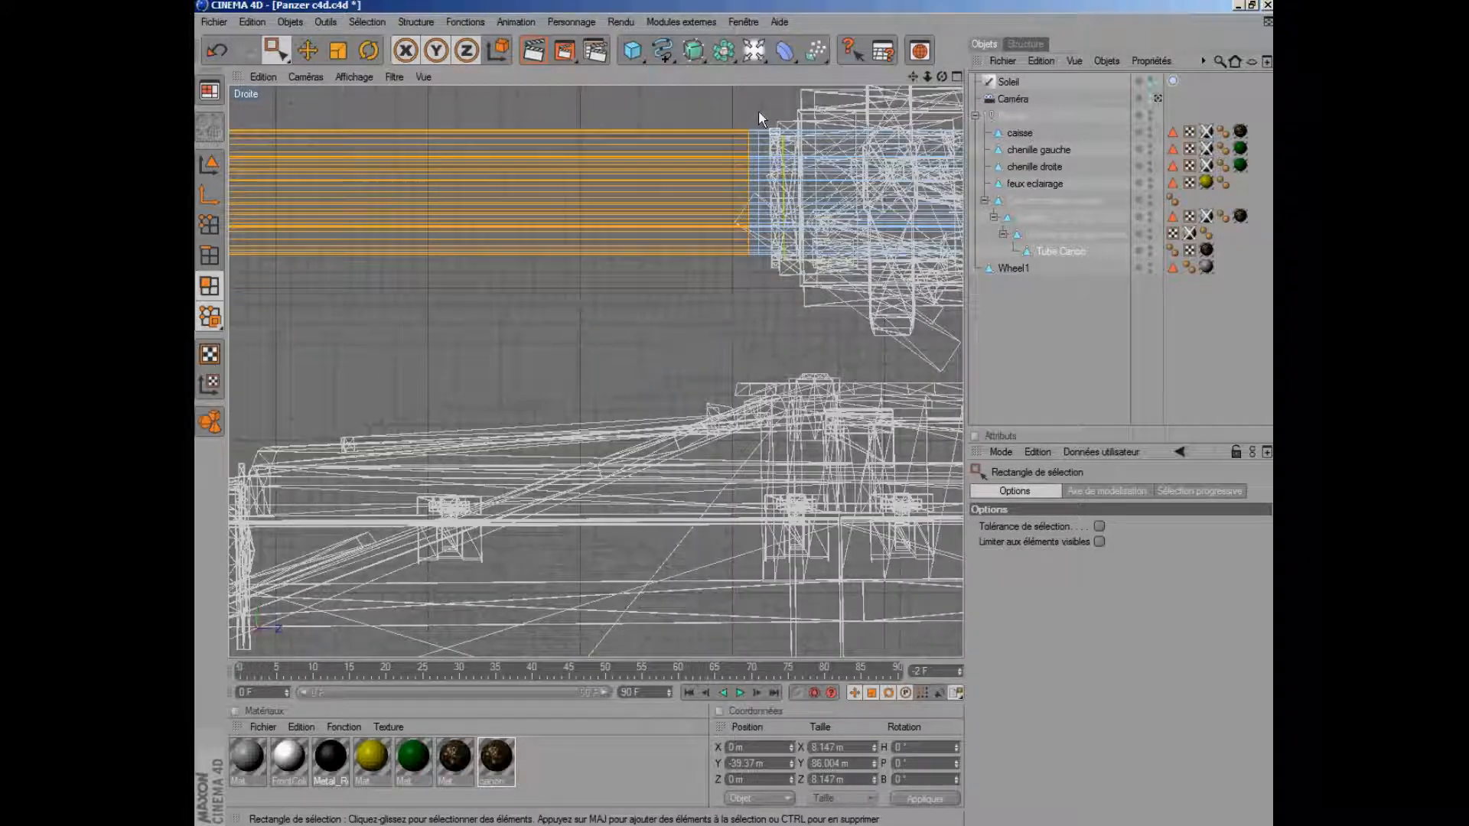
pyautogui.scroll(-1, 707, 119)
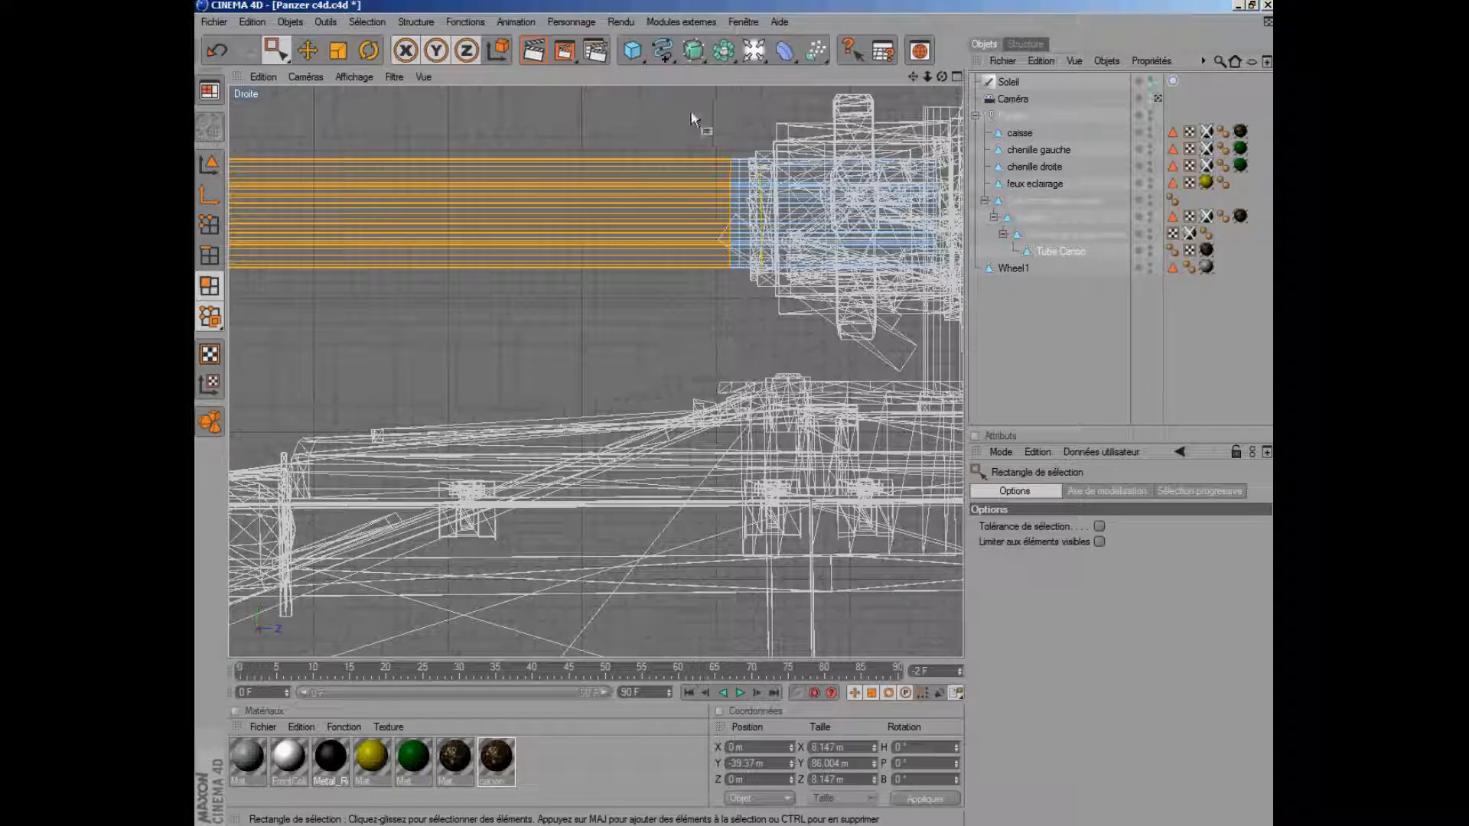
pyautogui.press('Delete')
pyautogui.scroll(-4, 689, 112)
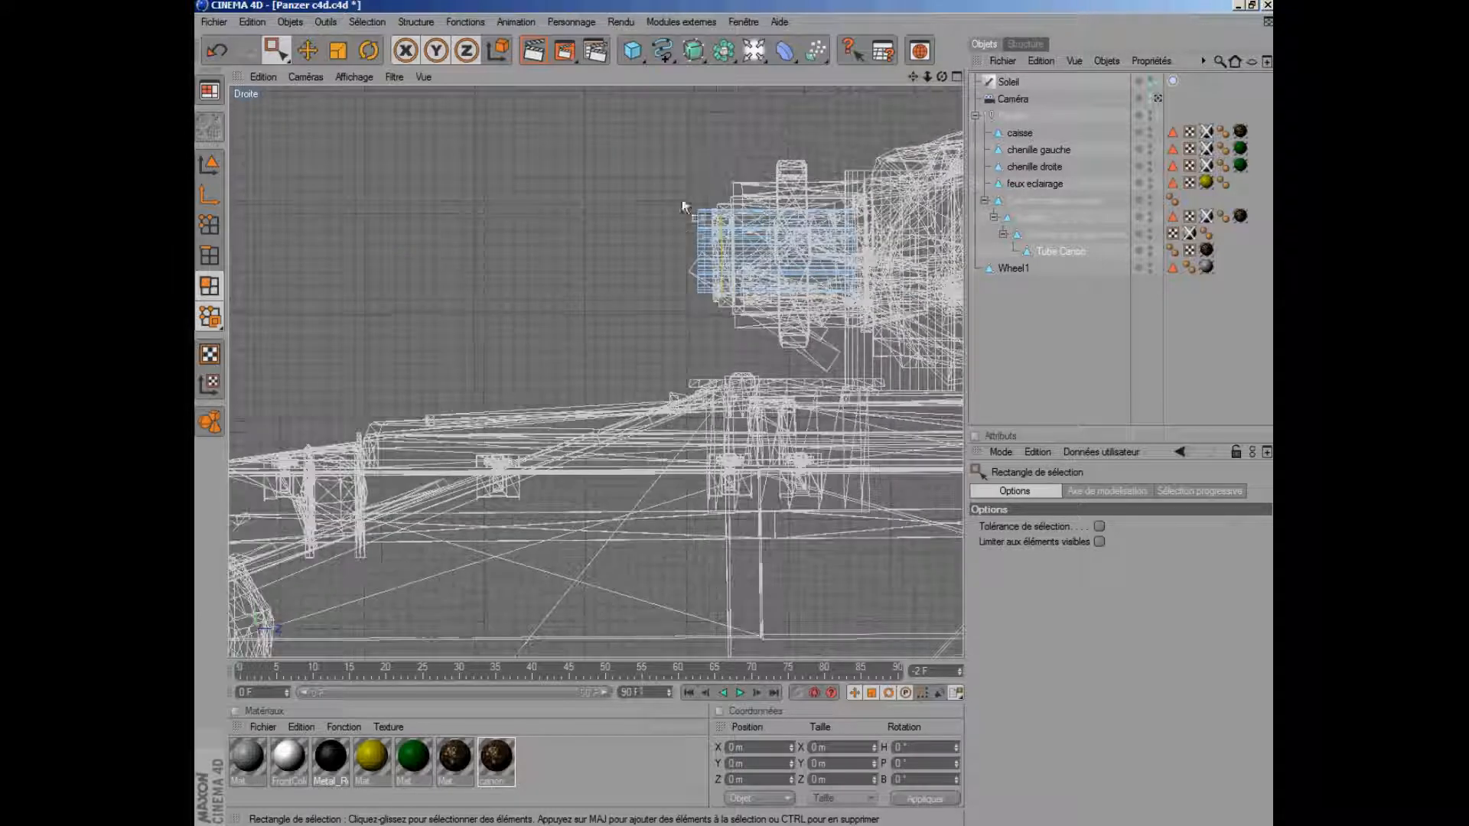
# Switch to object mode and examine the remaining barrel pieces in the perspective view
pyautogui.press('F2')
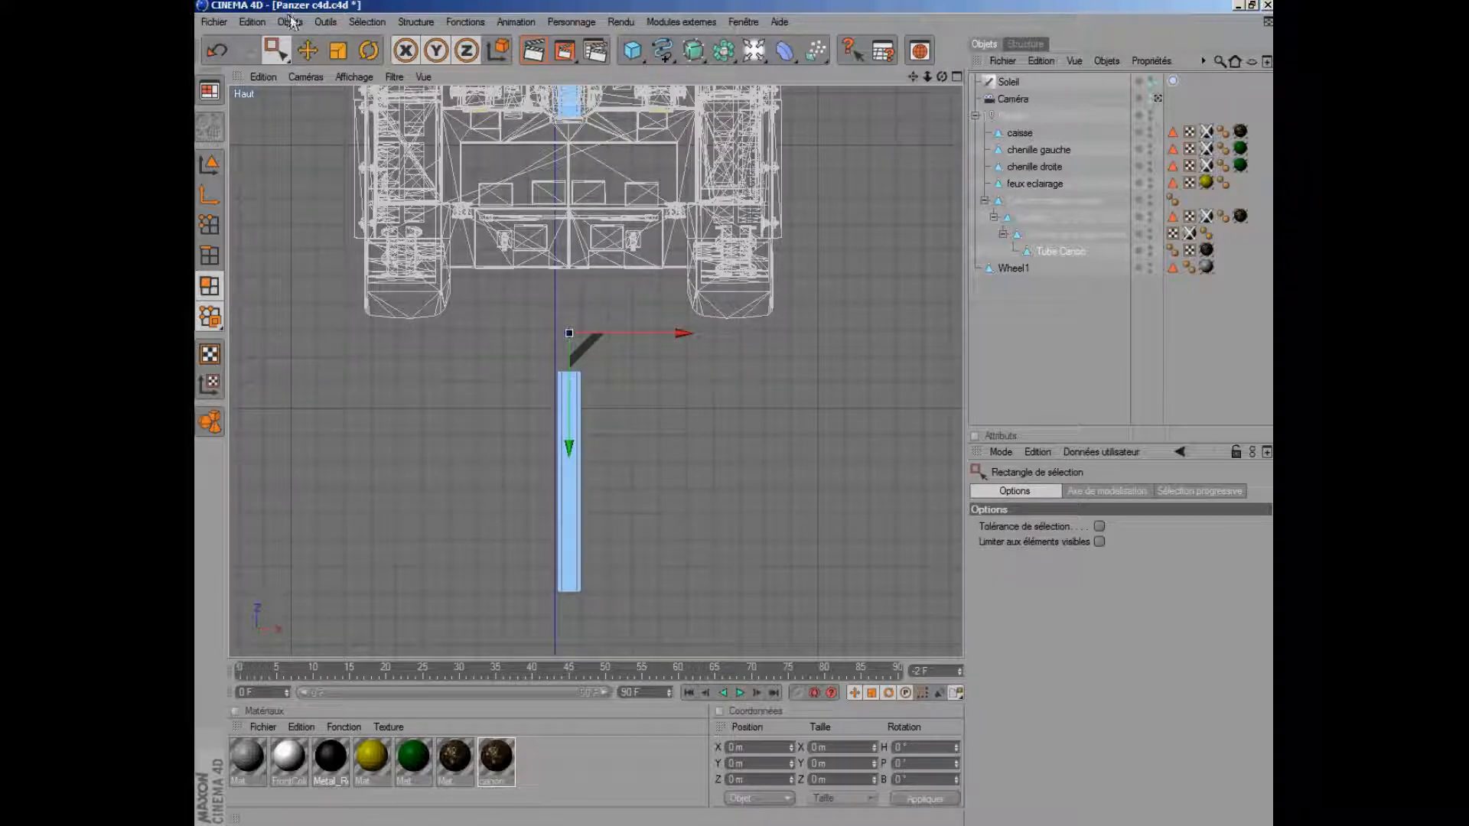
pyautogui.click(326, 22)
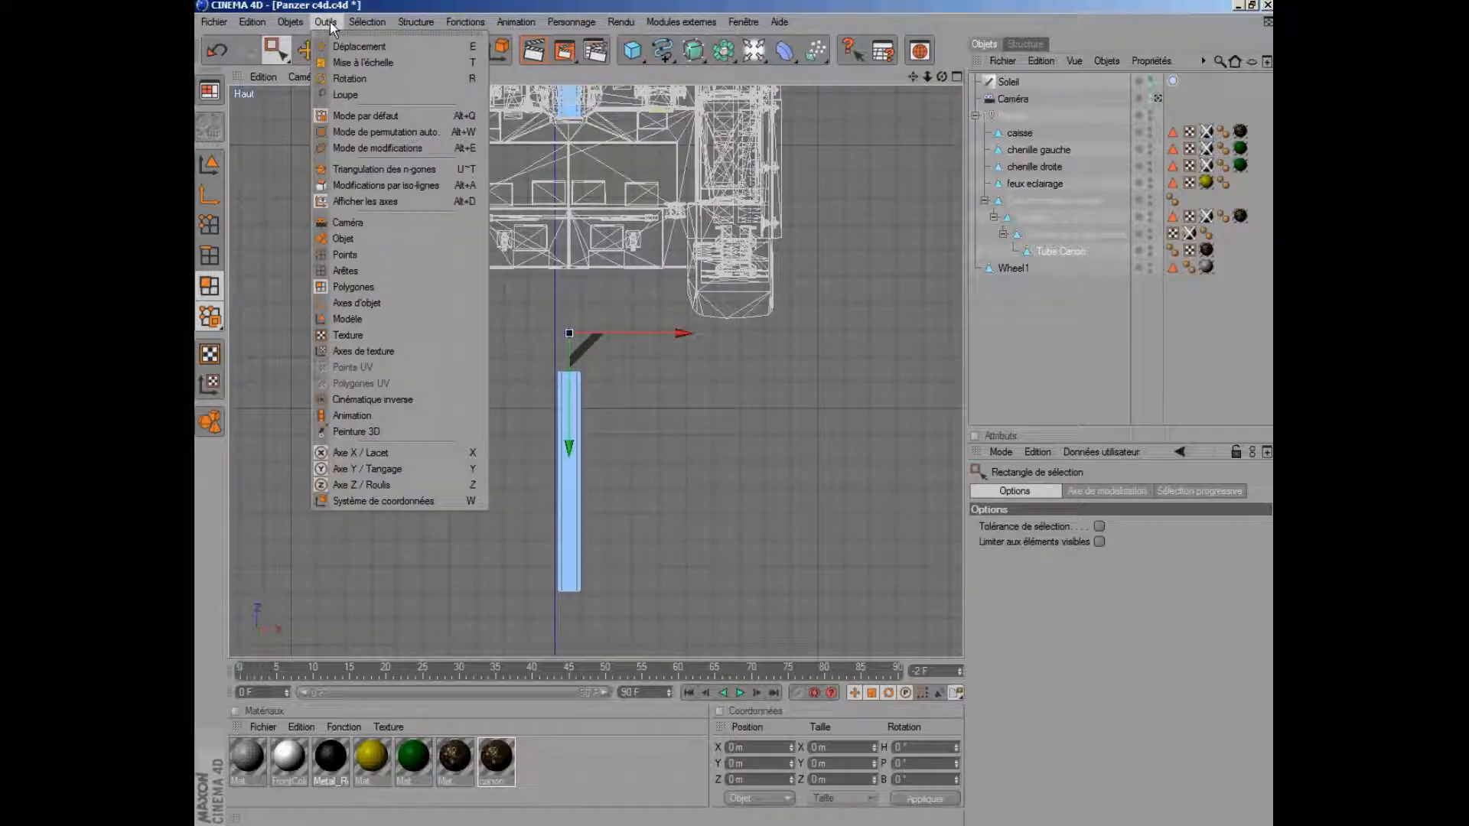
pyautogui.click(342, 240)
pyautogui.scroll(-2, 475, 277)
pyautogui.press('F1')
pyautogui.scroll(2, 537, 254)
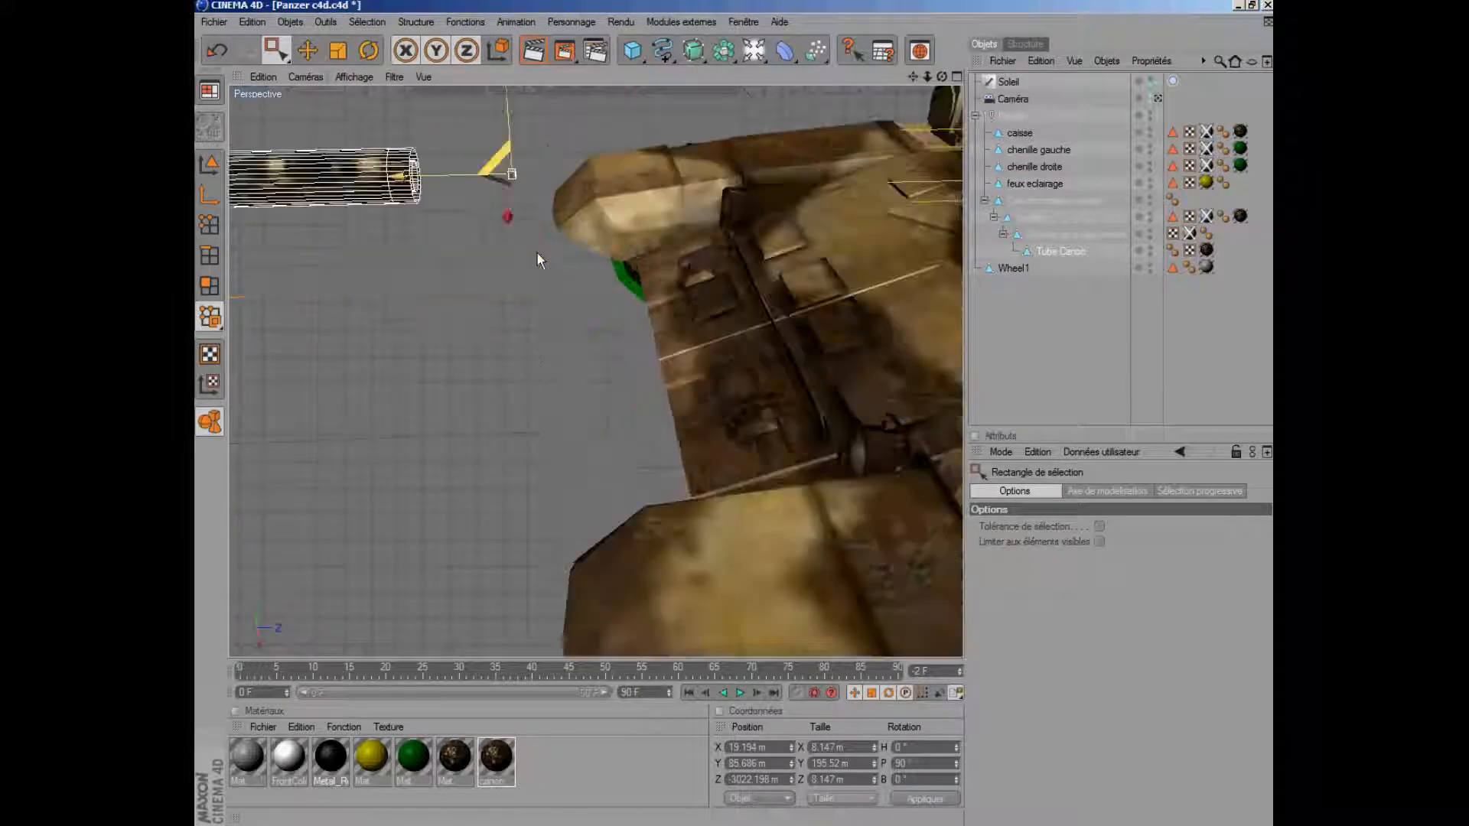
pyautogui.scroll(-4, 537, 255)
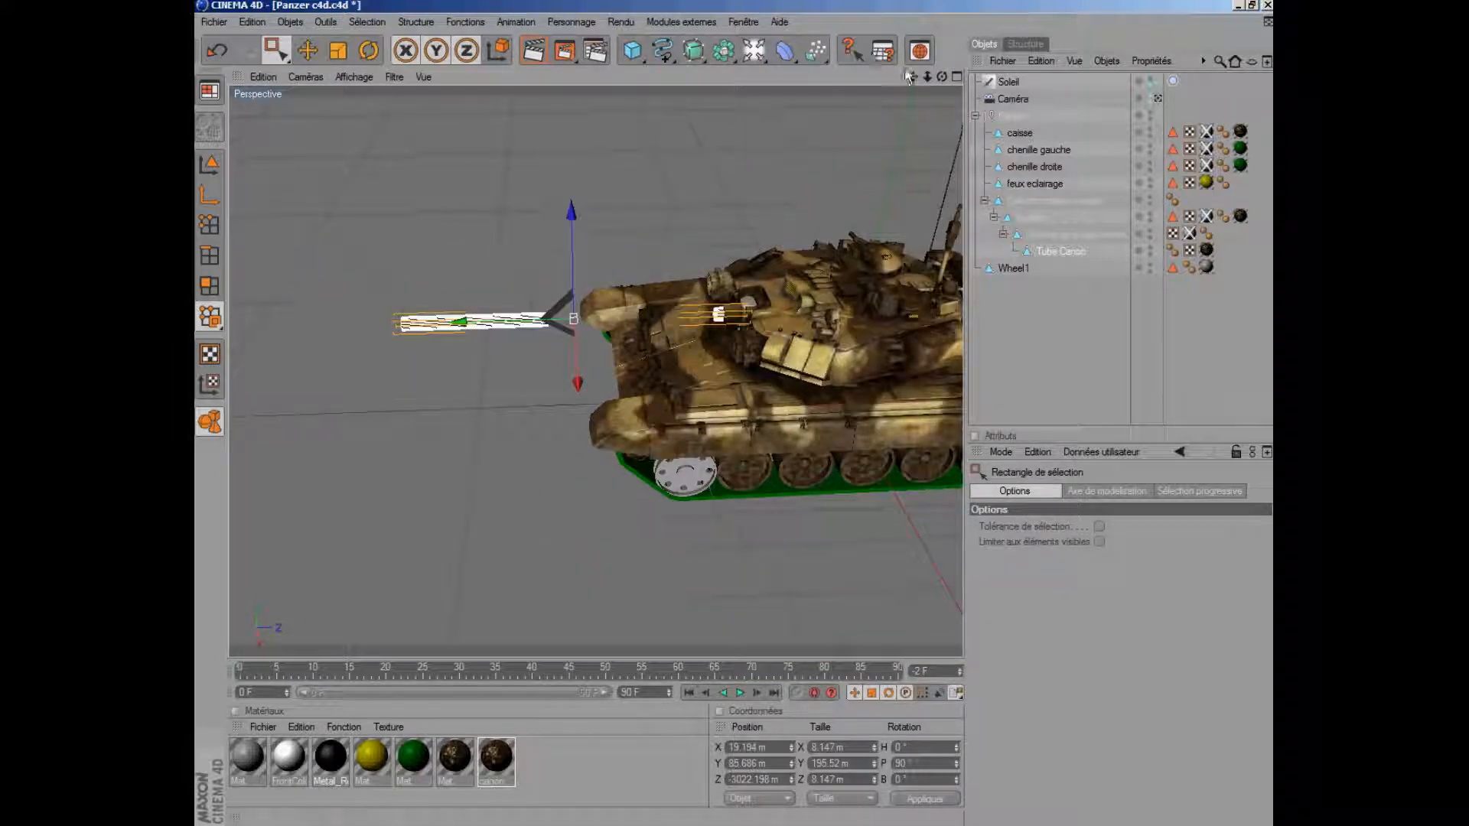
pyautogui.moveTo(911, 77); pyautogui.dragTo(923, 32)
pyautogui.scroll(3, 456, 280)
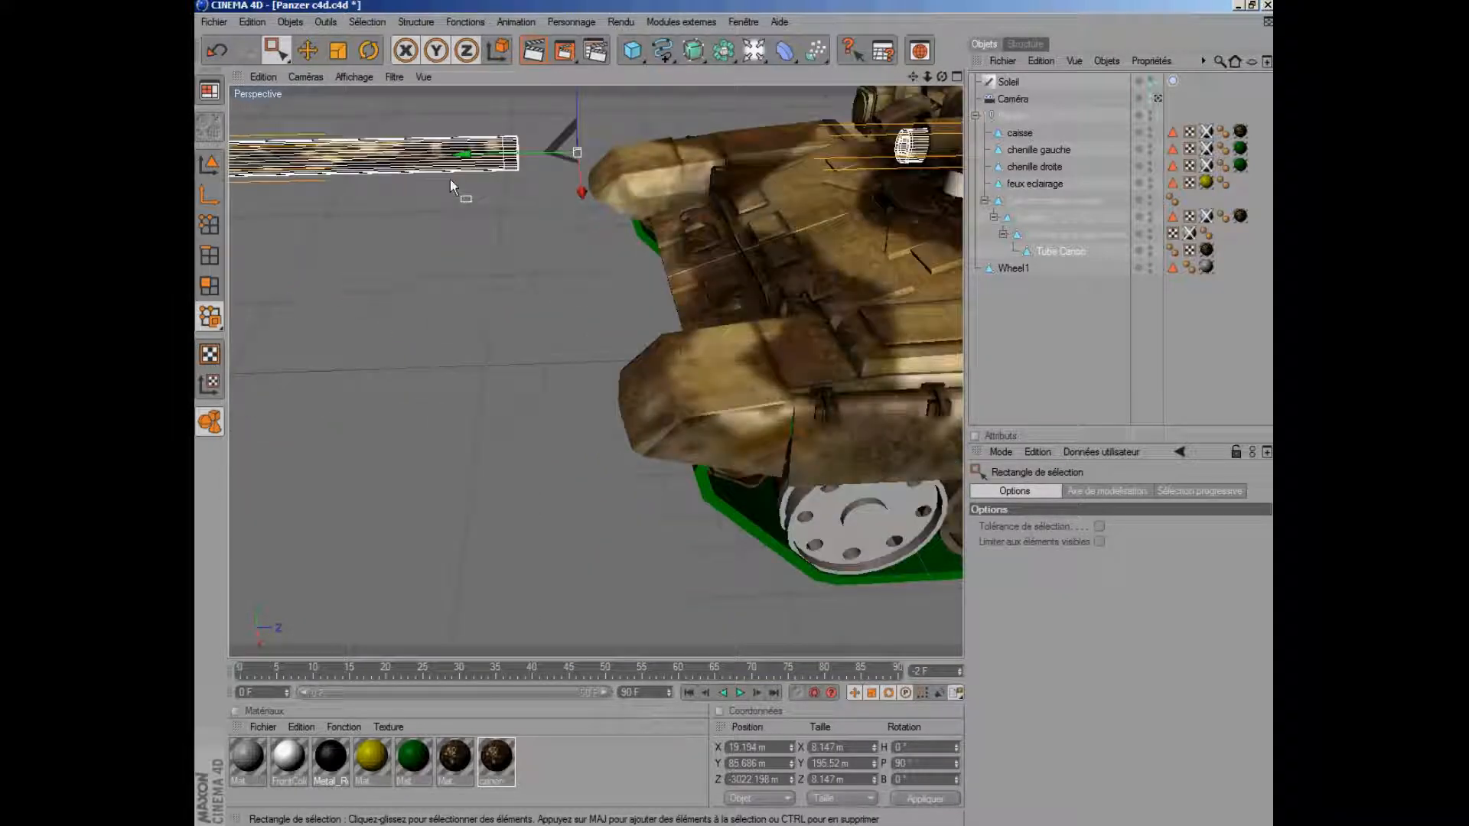
pyautogui.scroll(-2, 449, 182)
# Scale the Tube Canon object along its length to about 291 m on Y
pyautogui.click(1055, 251)
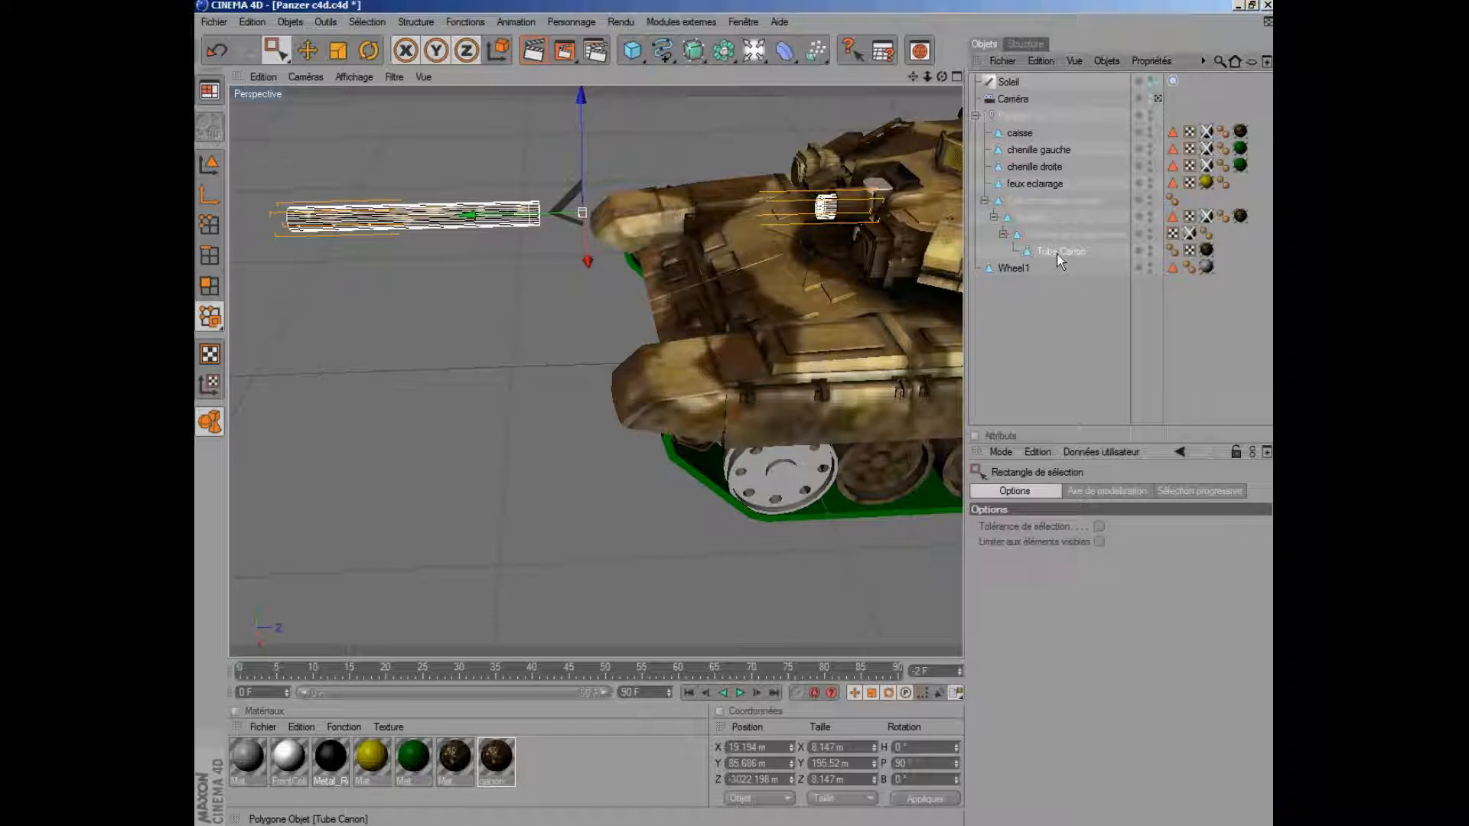
pyautogui.scroll(-1, 465, 243)
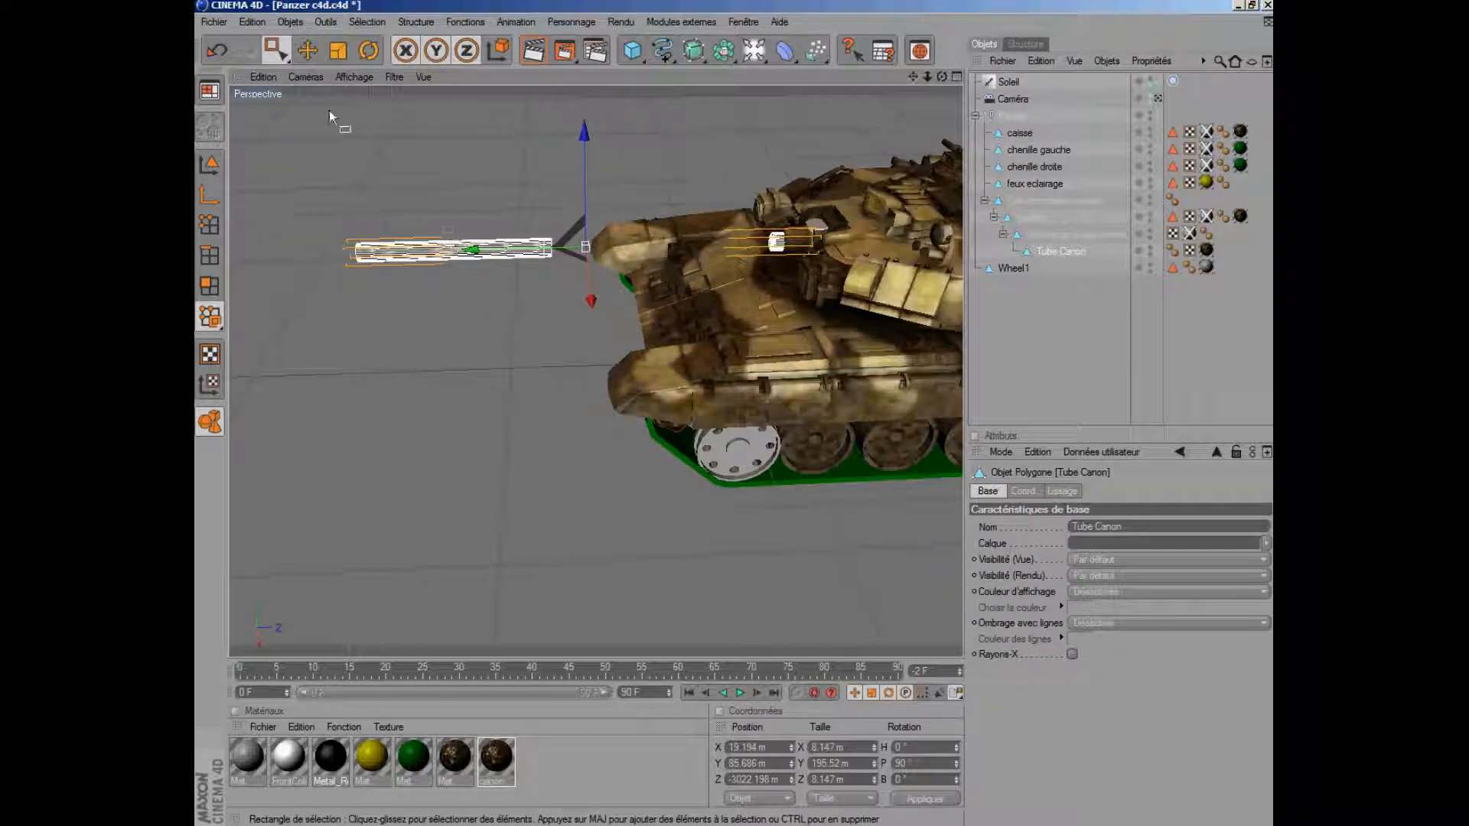
pyautogui.press('t')
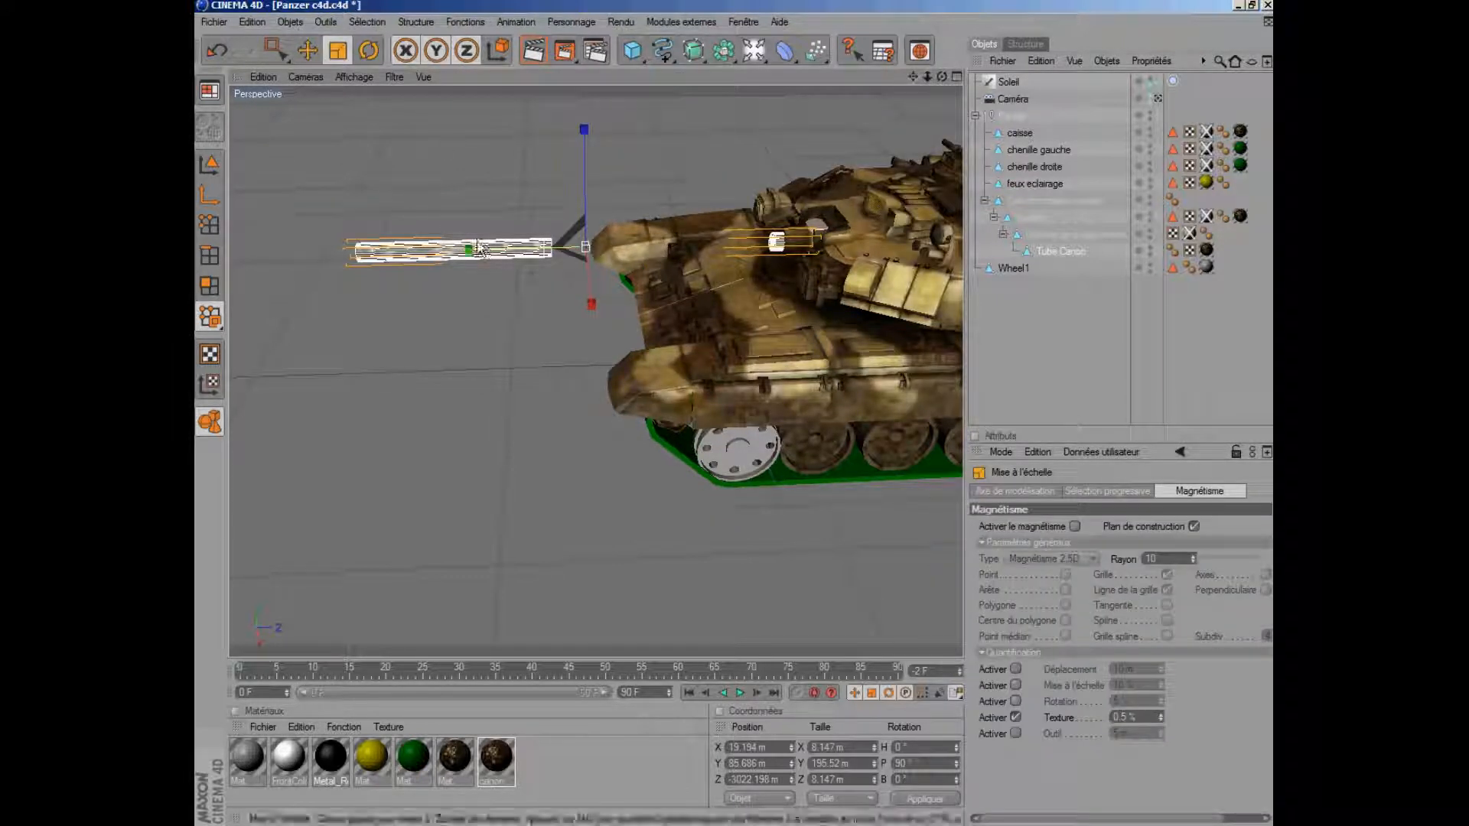
pyautogui.moveTo(480, 249); pyautogui.dragTo(736, 412)
pyautogui.scroll(-3, 478, 221)
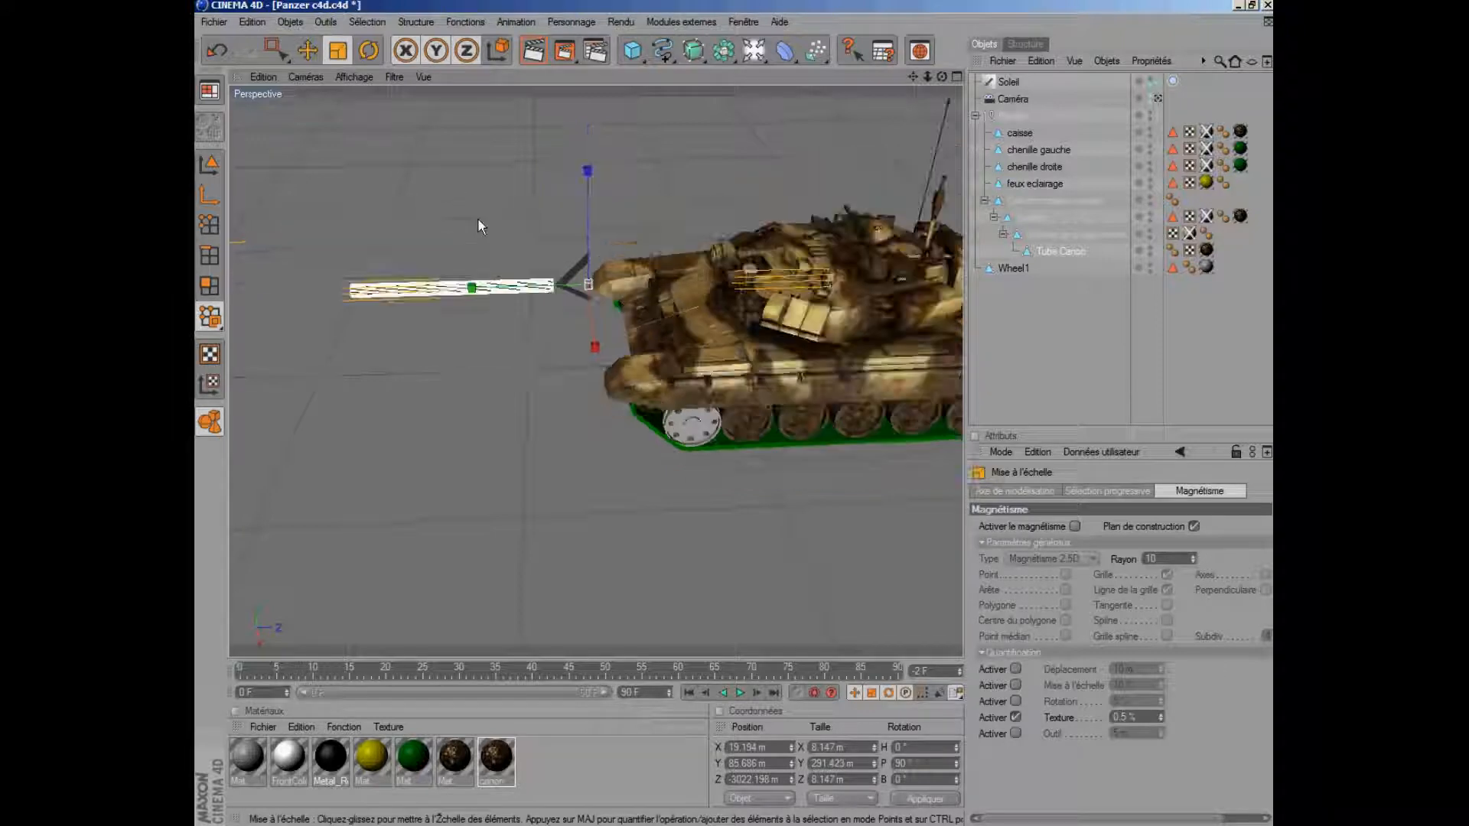
# Move the Tube Canon object back toward the turret to about -51 m on Z and lengthen it to about 332 m on Y
pyautogui.click(306, 54)
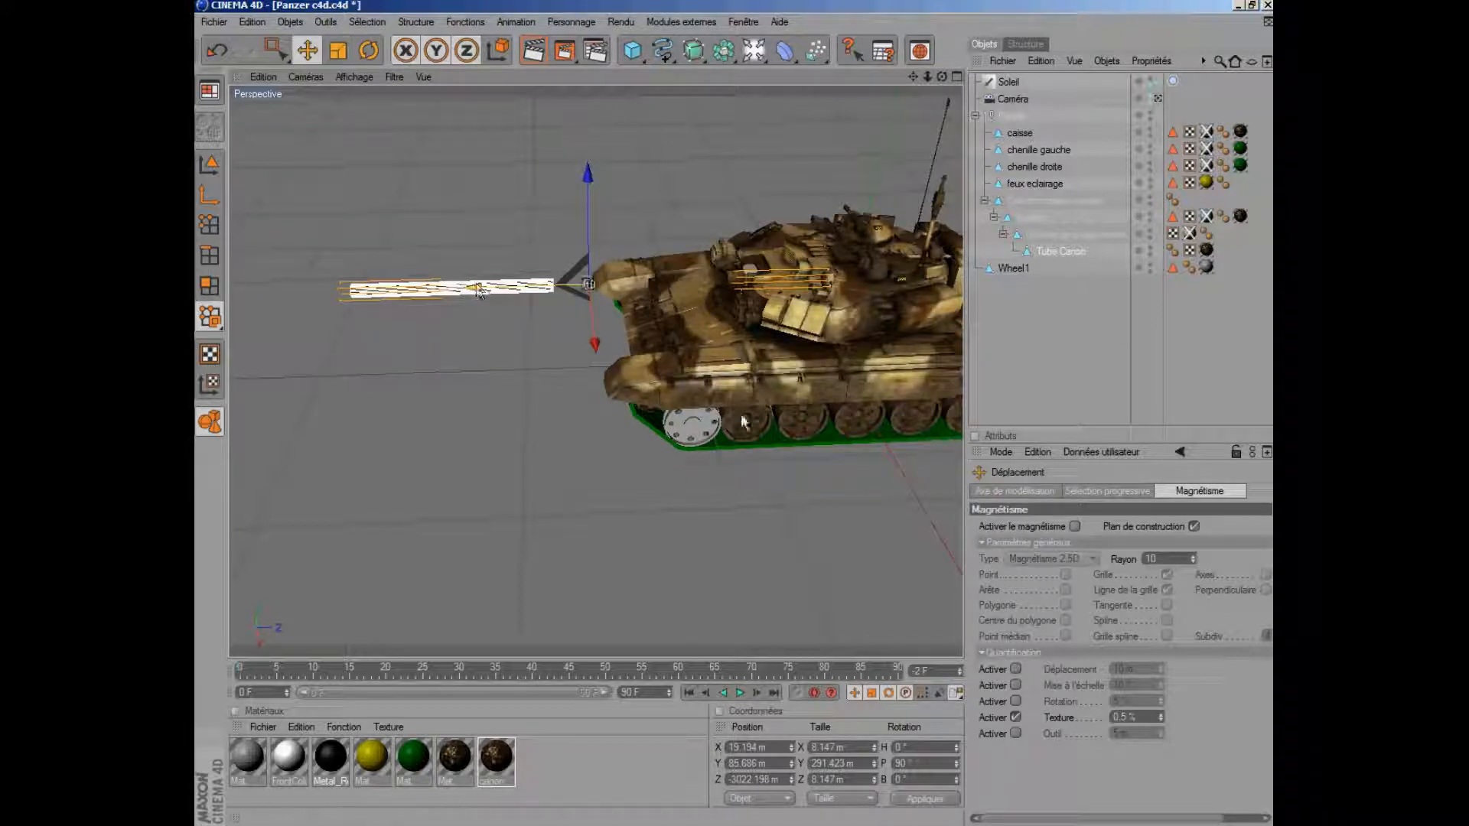
pyautogui.moveTo(739, 417)
pyautogui.mouseDown()
pyautogui.moveTo(773, 402)
pyautogui.moveTo(387, 417)
pyautogui.moveTo(791, 411)
pyautogui.moveTo(734, 412)
pyautogui.mouseUp()
pyautogui.click(338, 51)
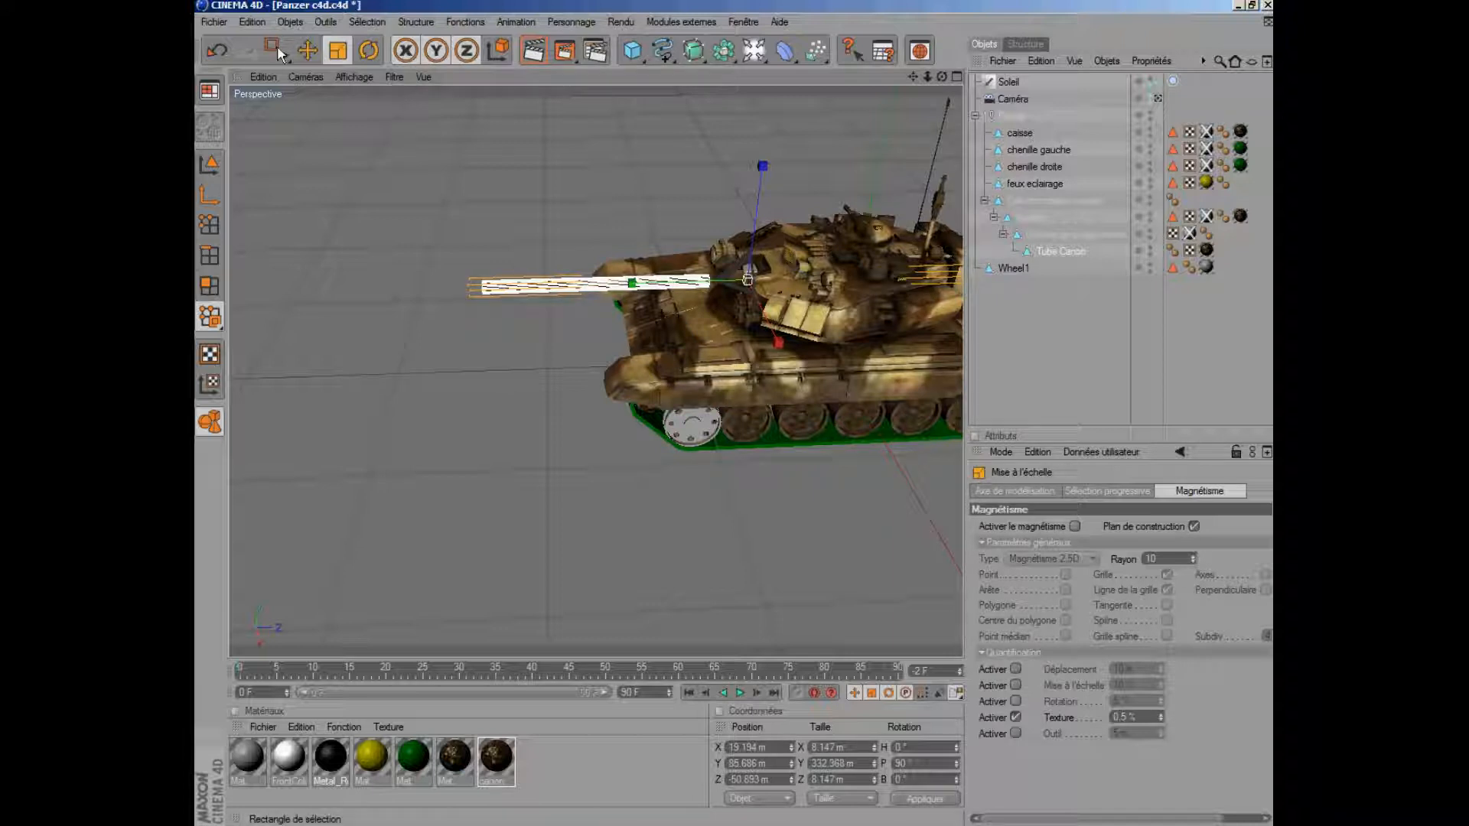
# Move the Tube Canon object backward along its length until its separate rear piece is clear of the tank's rear
pyautogui.moveTo(914, 77); pyautogui.dragTo(735, 413)
pyautogui.scroll(-3, 508, 268)
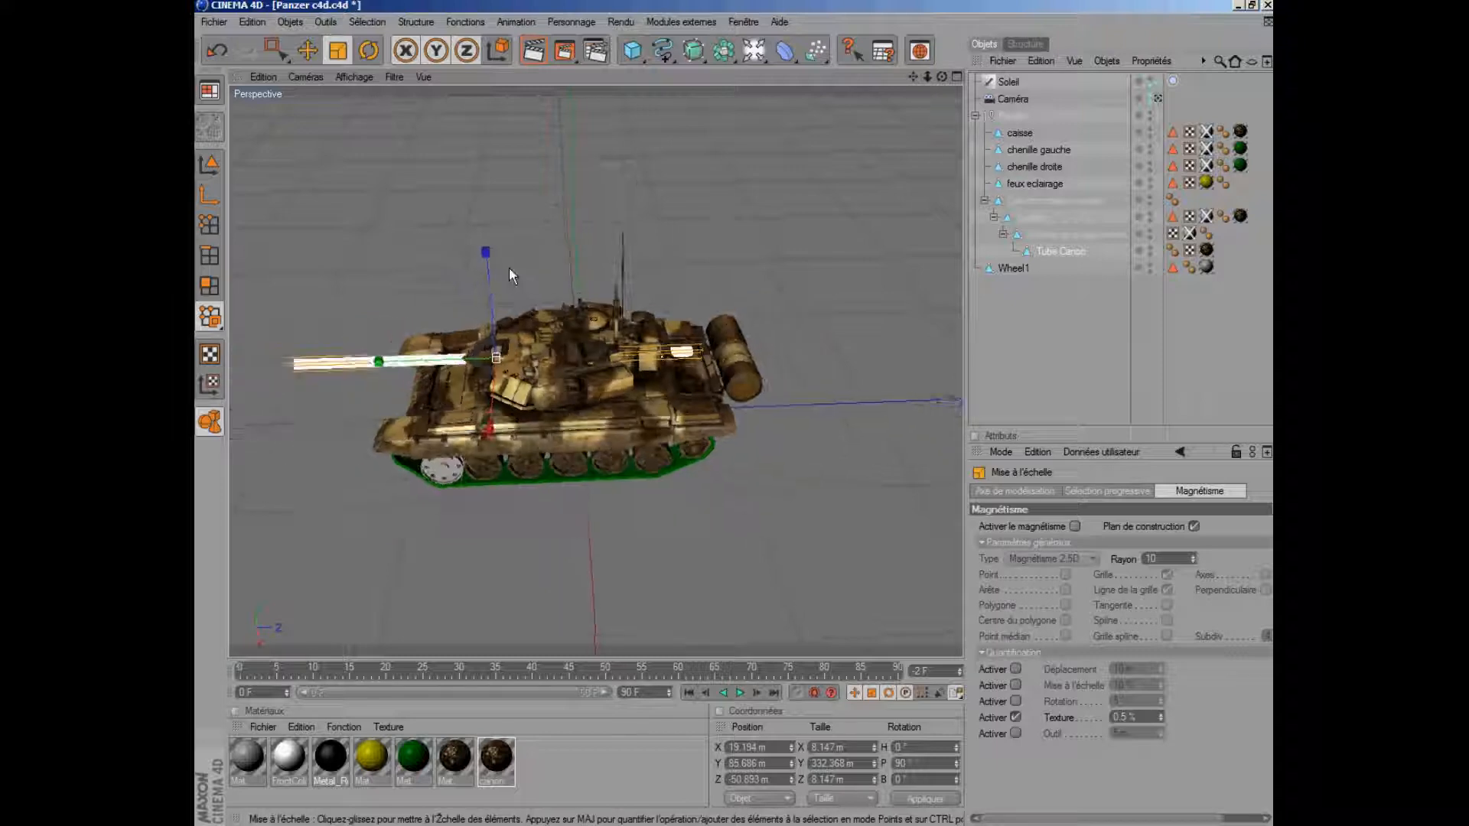
pyautogui.click(317, 51)
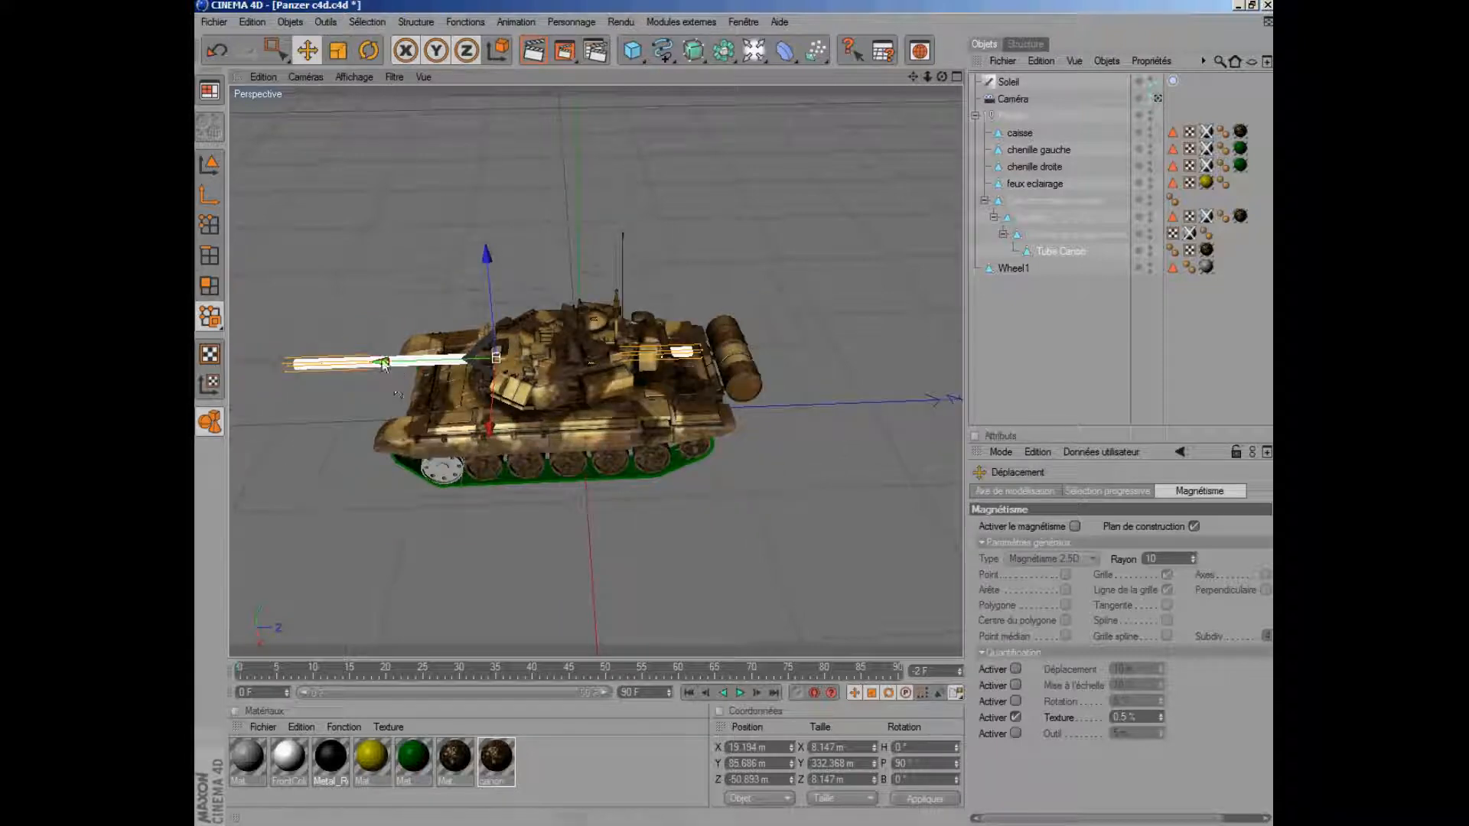
pyautogui.moveTo(740, 420); pyautogui.dragTo(825, 400)
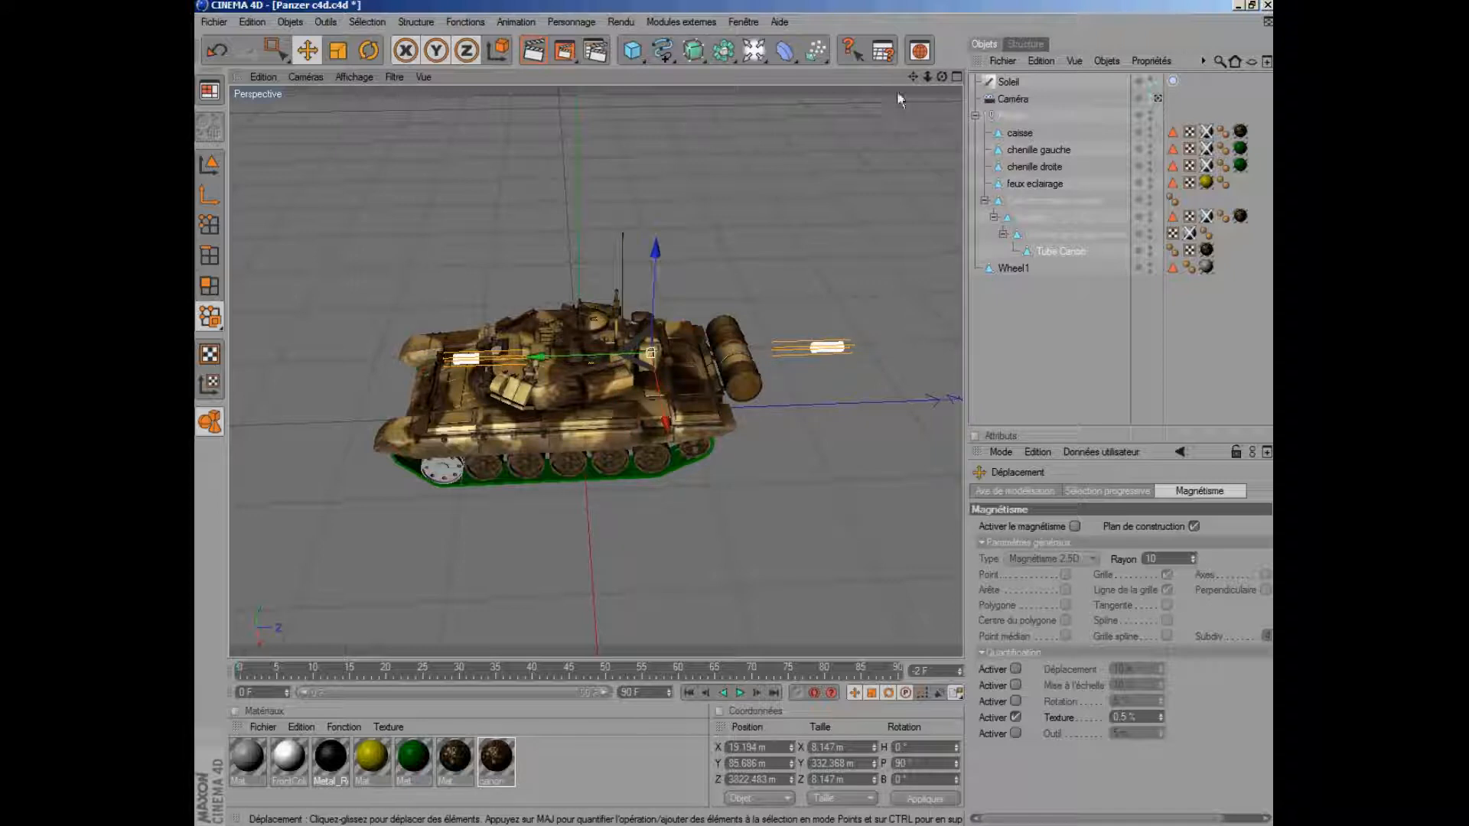
# Select the polygons of the stray barrel piece behind the tank with a rectangle selection in polygon mode and delete them
pyautogui.moveTo(912, 76)
pyautogui.mouseDown()
pyautogui.moveTo(737, 411)
pyautogui.moveTo(912, 77)
pyautogui.mouseUp()
pyautogui.scroll(3, 764, 222)
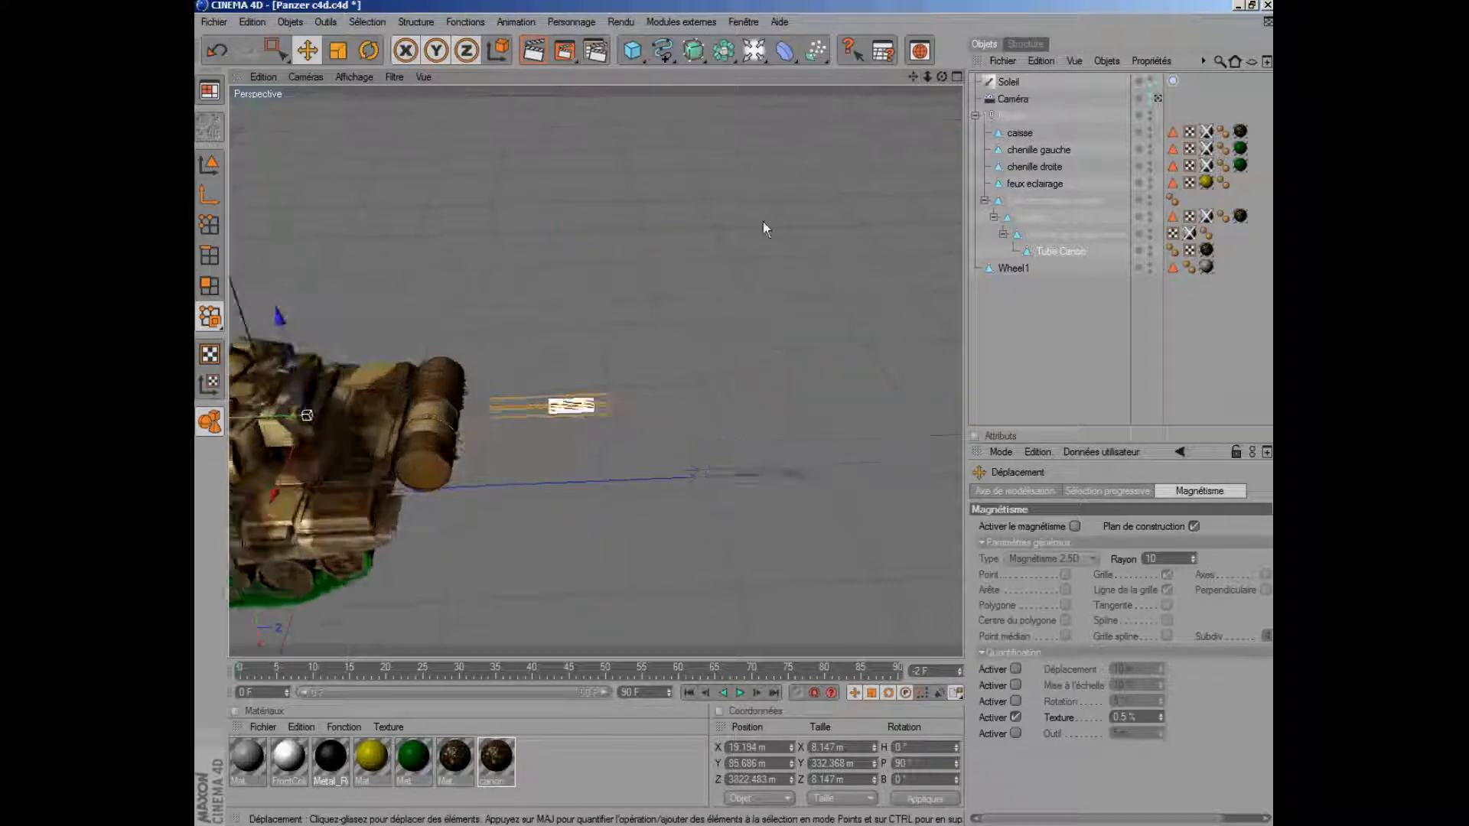
pyautogui.scroll(5, 599, 369)
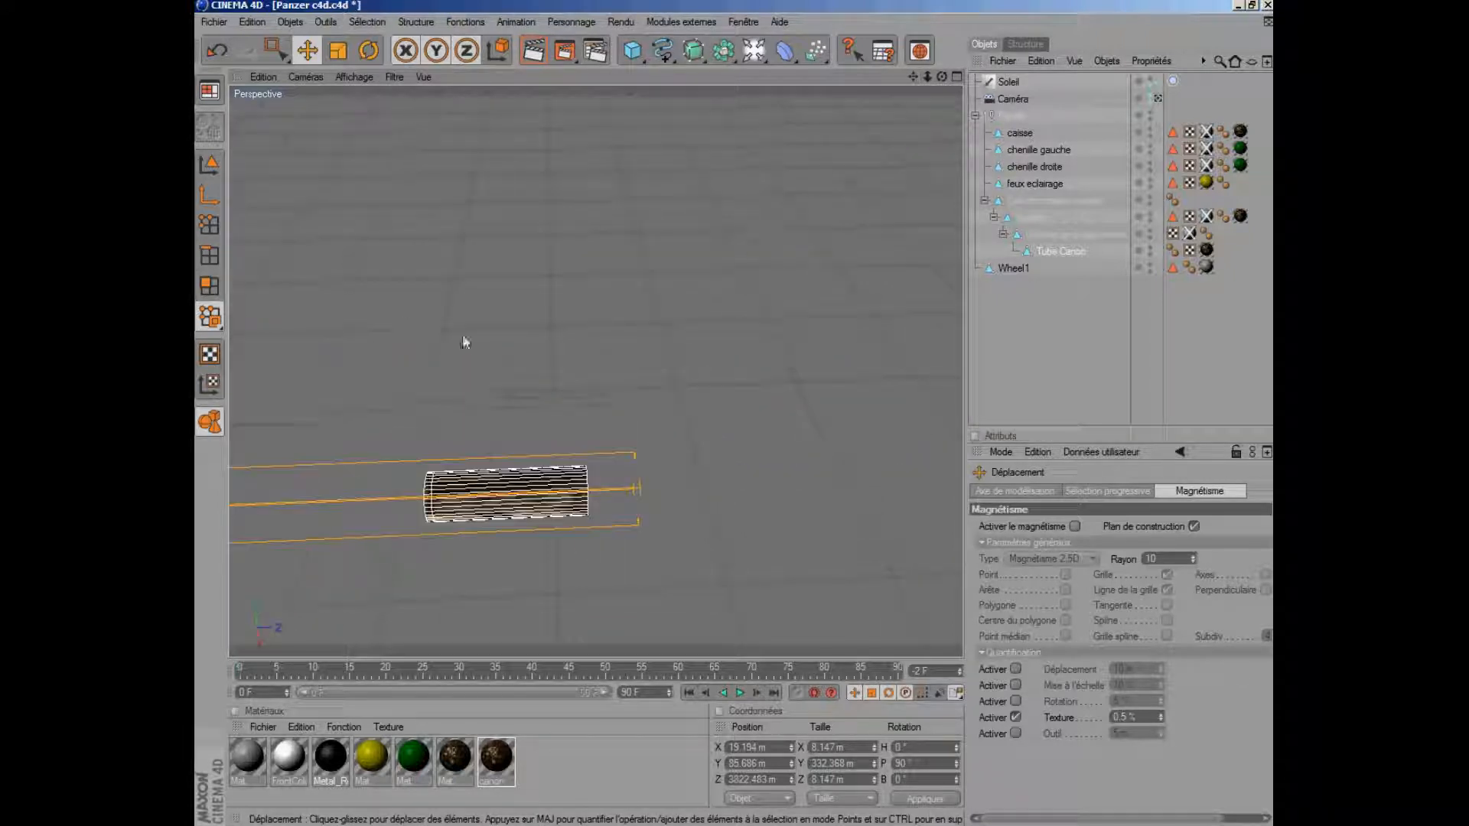
pyautogui.click(367, 21)
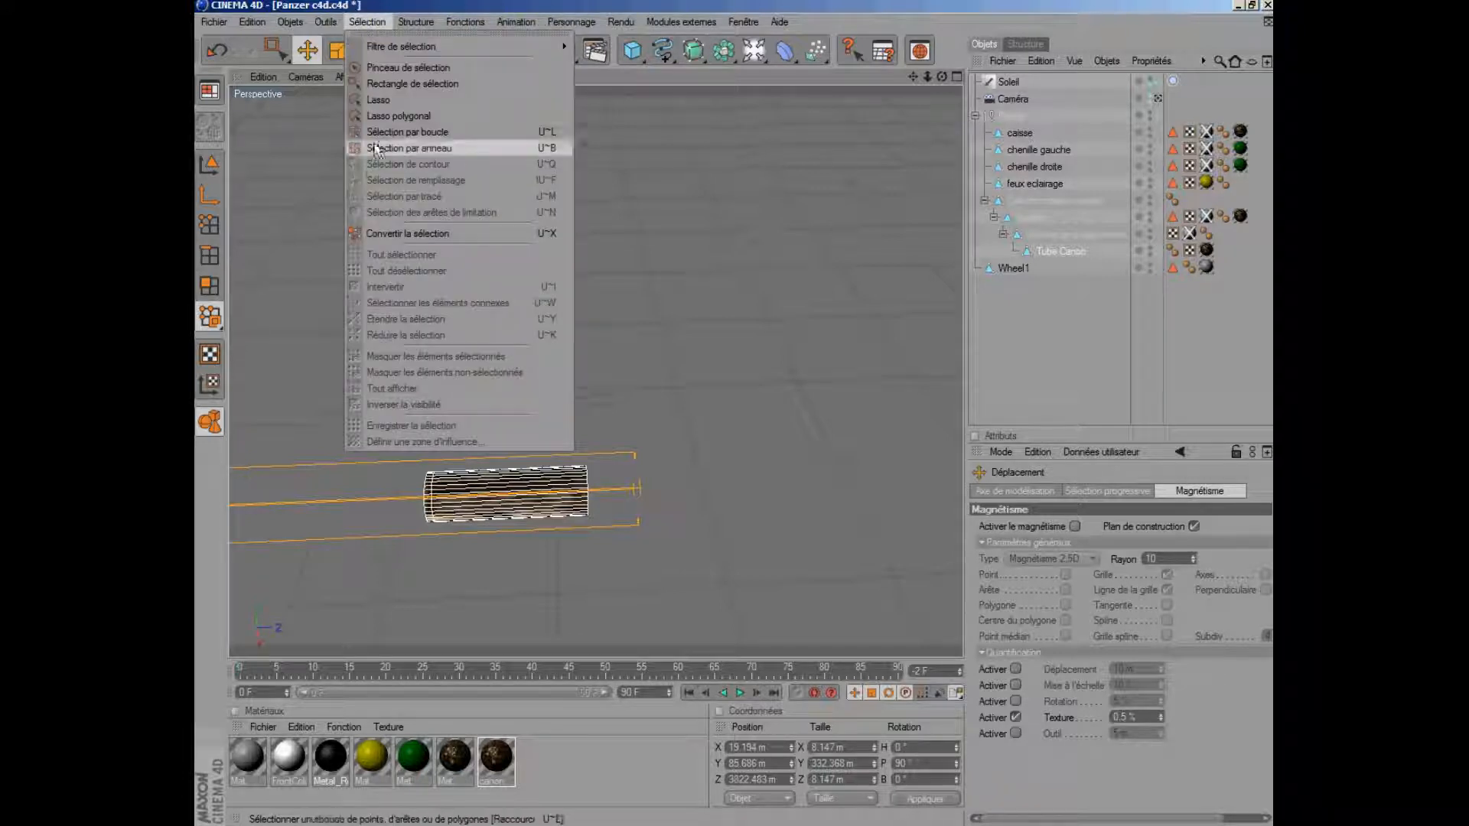
pyautogui.click(359, 82)
pyautogui.moveTo(380, 395); pyautogui.dragTo(726, 561)
pyautogui.scroll(-5, 596, 394)
pyautogui.scroll(1, 512, 211)
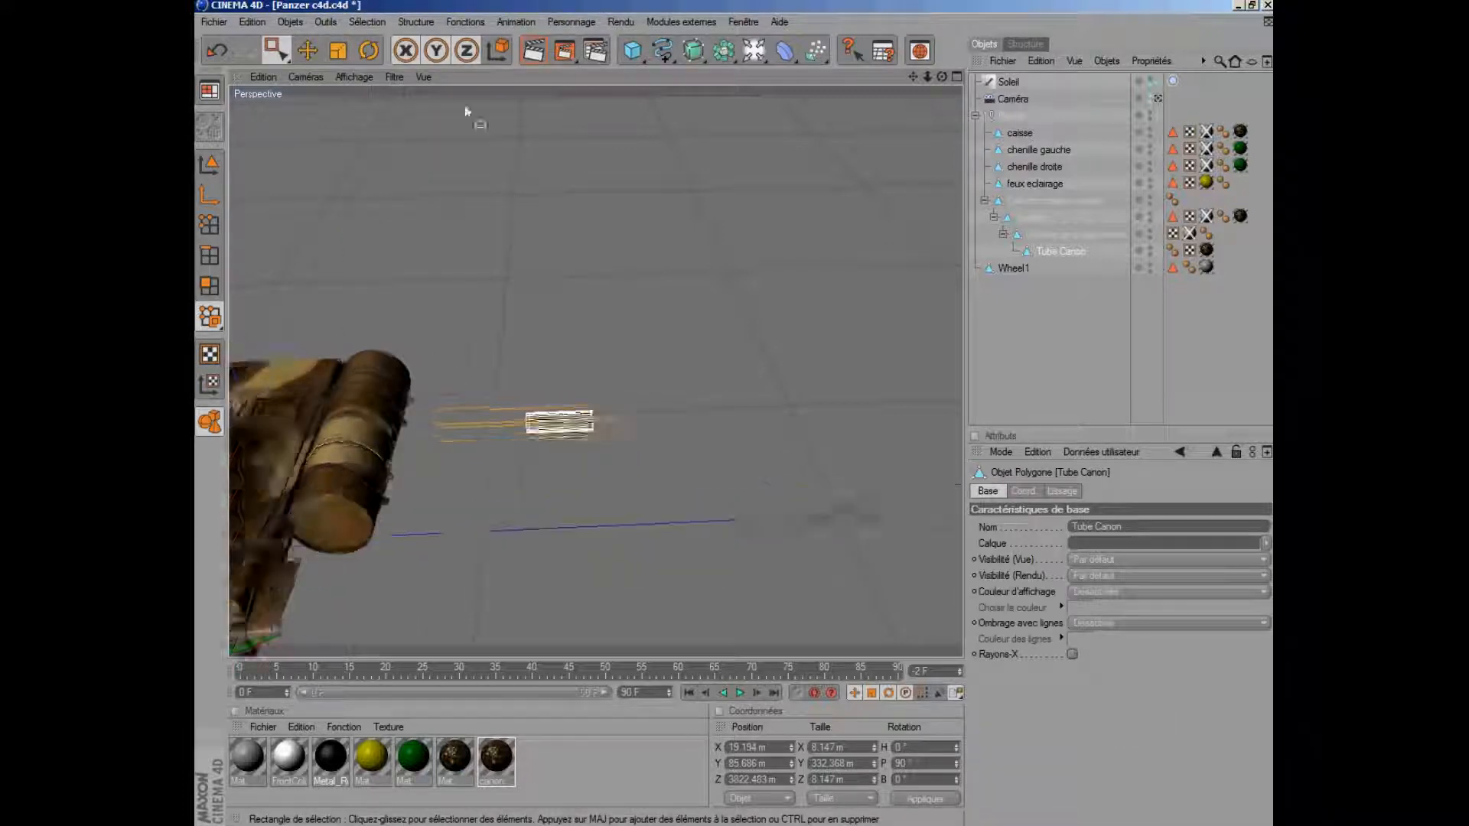
pyautogui.click(326, 21)
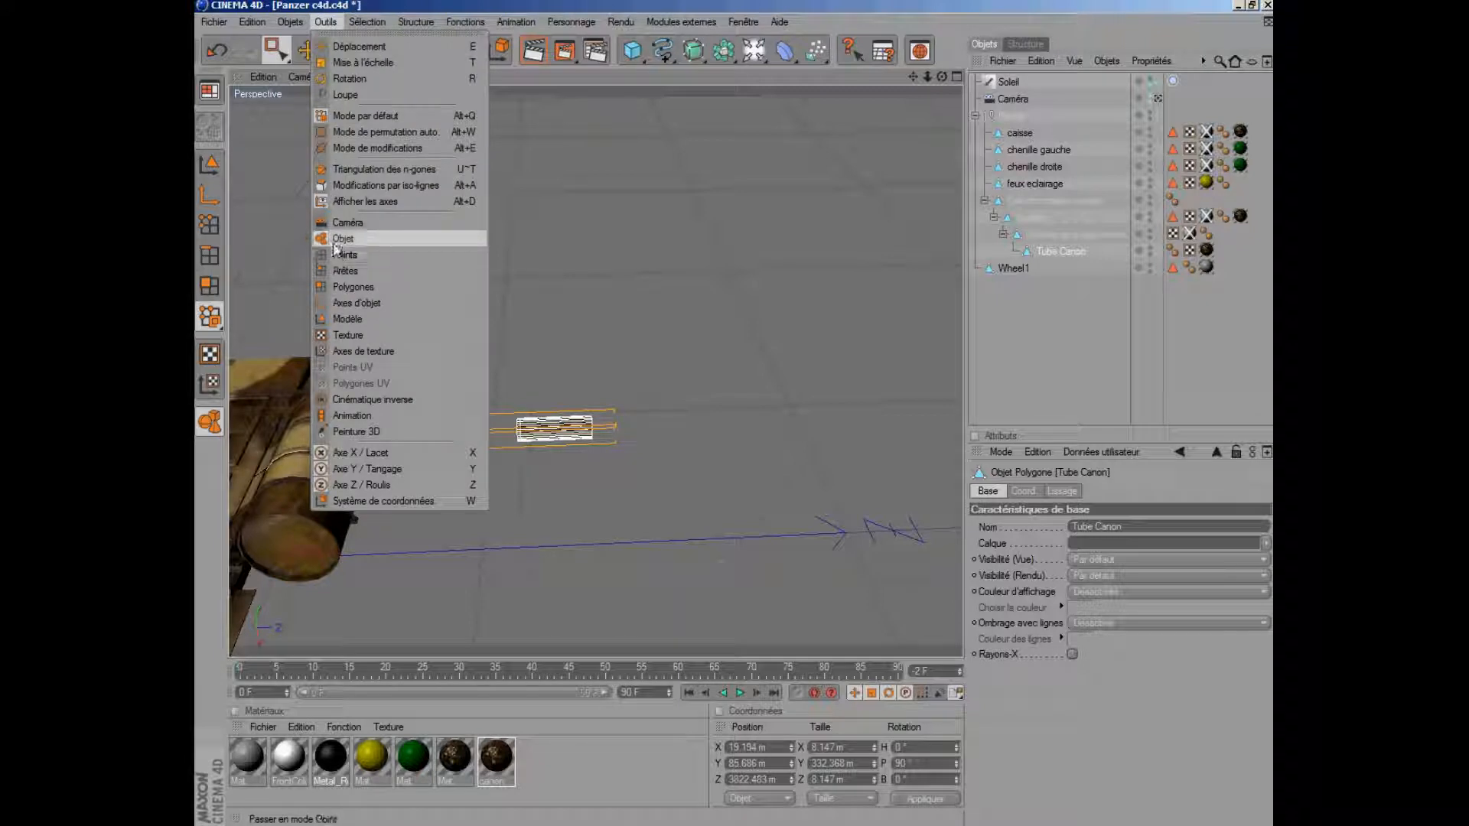
pyautogui.click(338, 287)
pyautogui.moveTo(494, 367); pyautogui.dragTo(627, 478)
pyautogui.press('Delete')
# Return to object mode and move the Tube Canon object forward, out of the turret, to about 283 m on Z
pyautogui.scroll(-10, 707, 358)
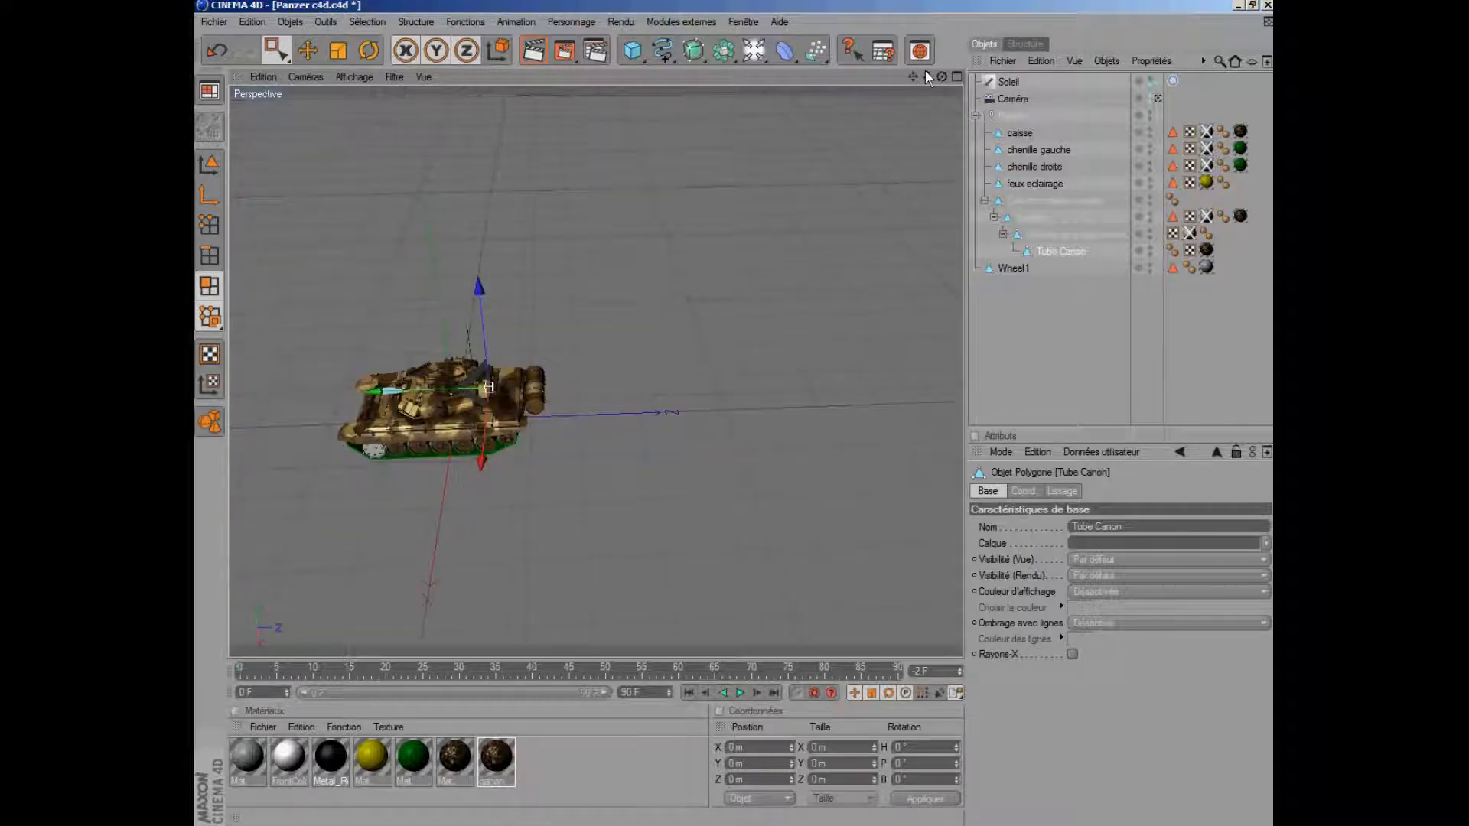
pyautogui.moveTo(913, 77); pyautogui.dragTo(761, 298)
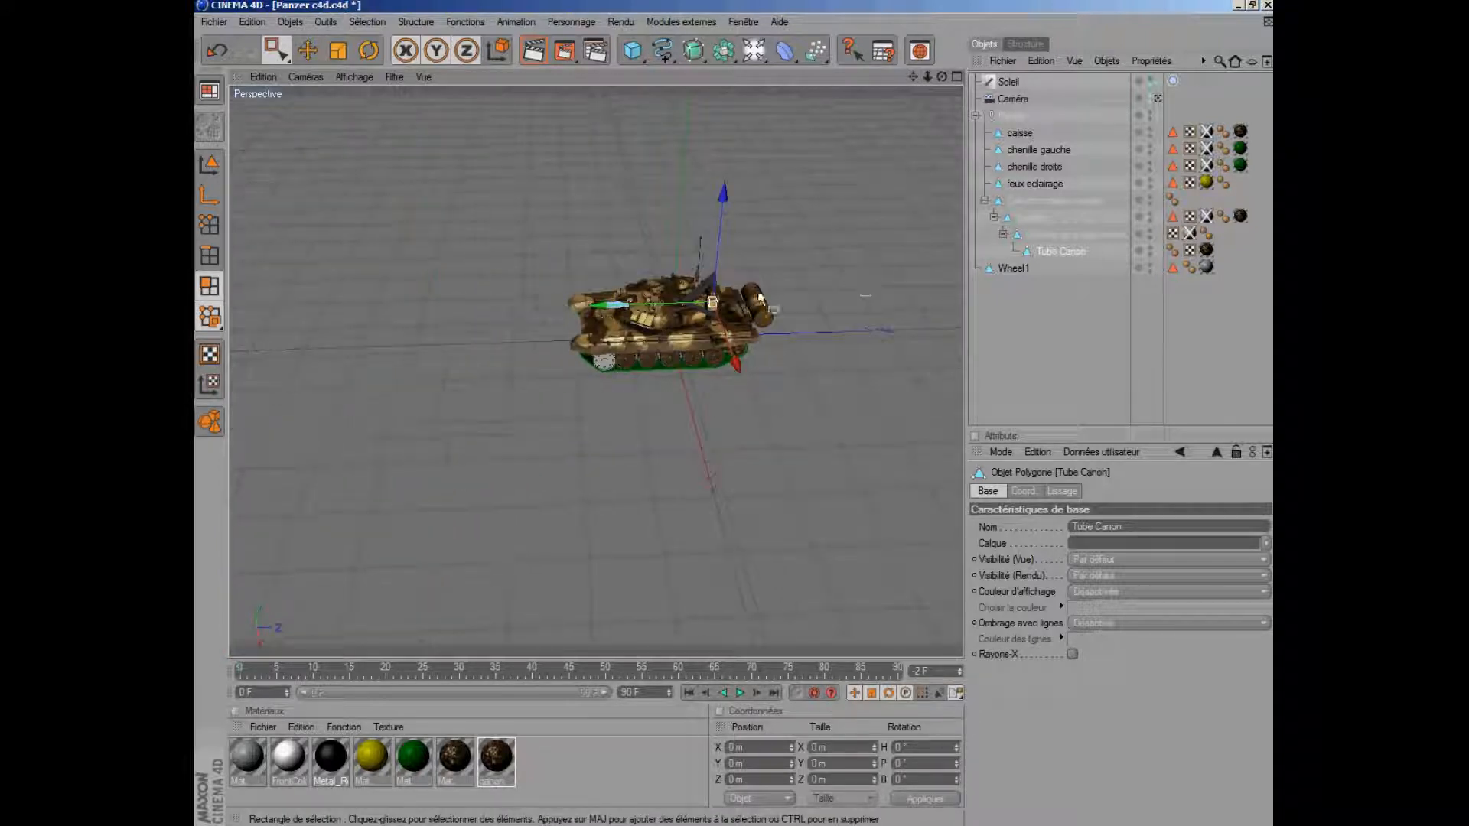
pyautogui.scroll(5, 761, 299)
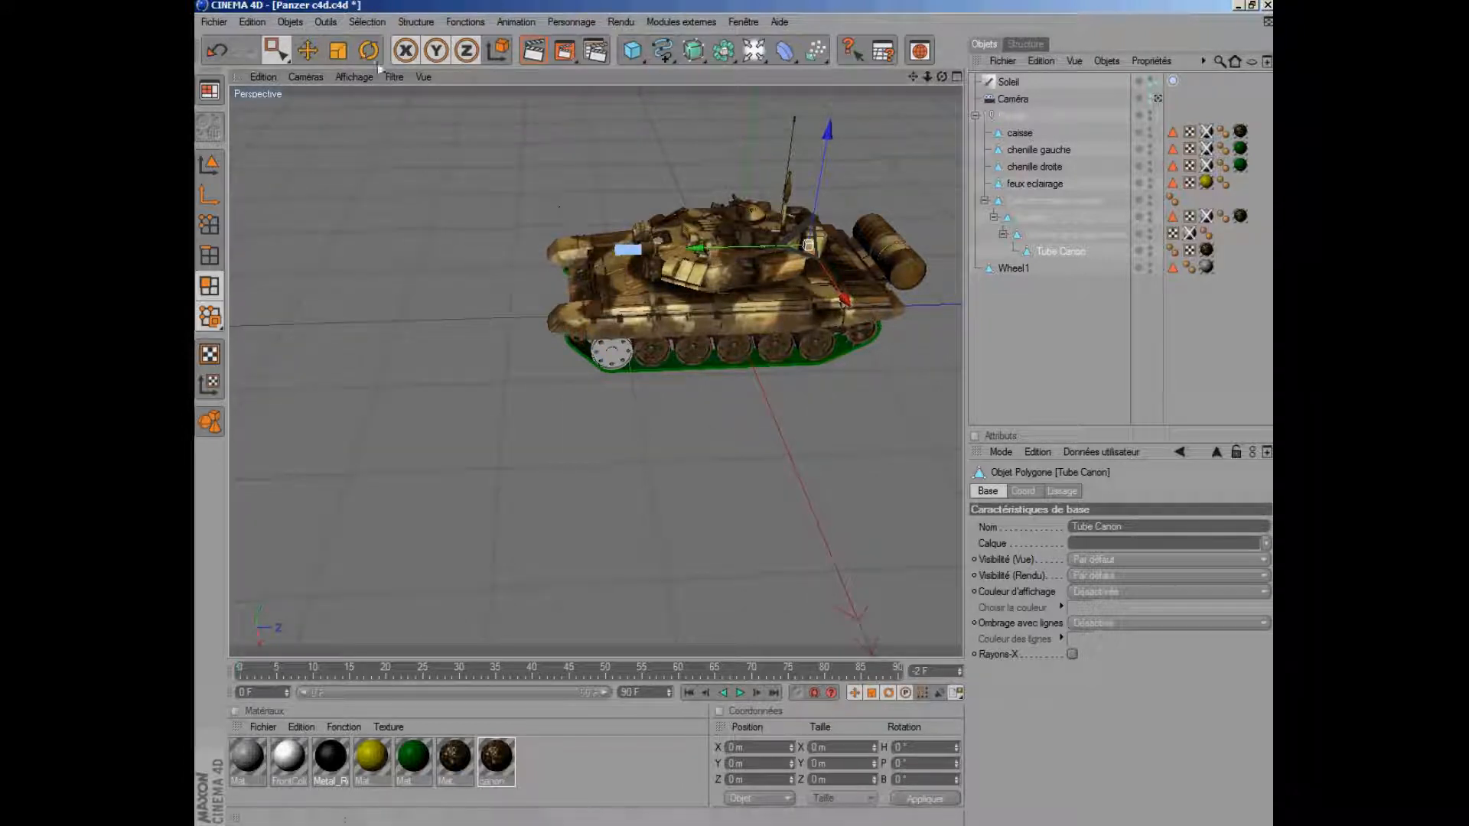
pyautogui.click(328, 21)
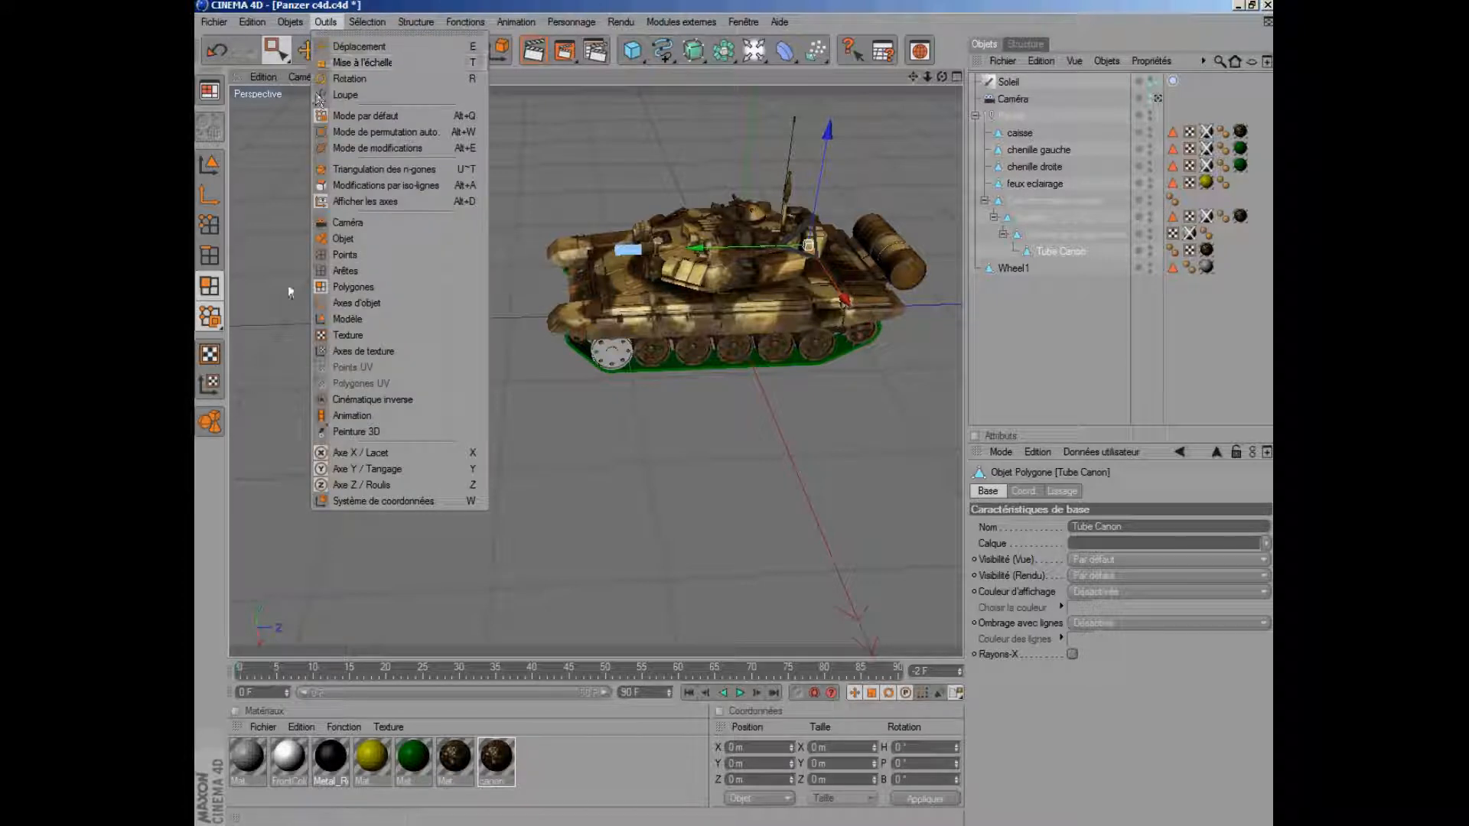
pyautogui.click(337, 236)
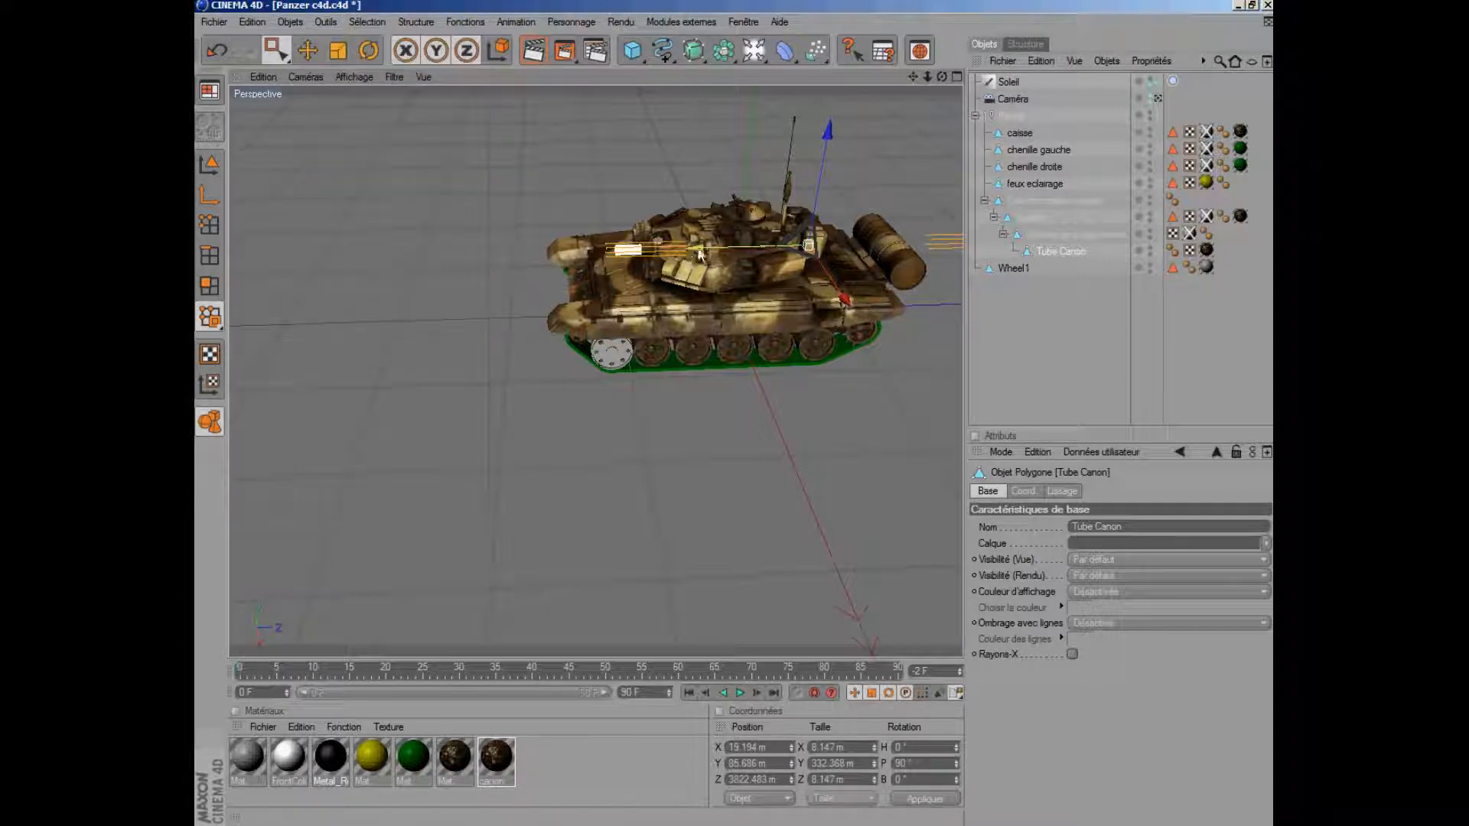
pyautogui.moveTo(694, 416); pyautogui.dragTo(736, 410)
pyautogui.scroll(6, 701, 242)
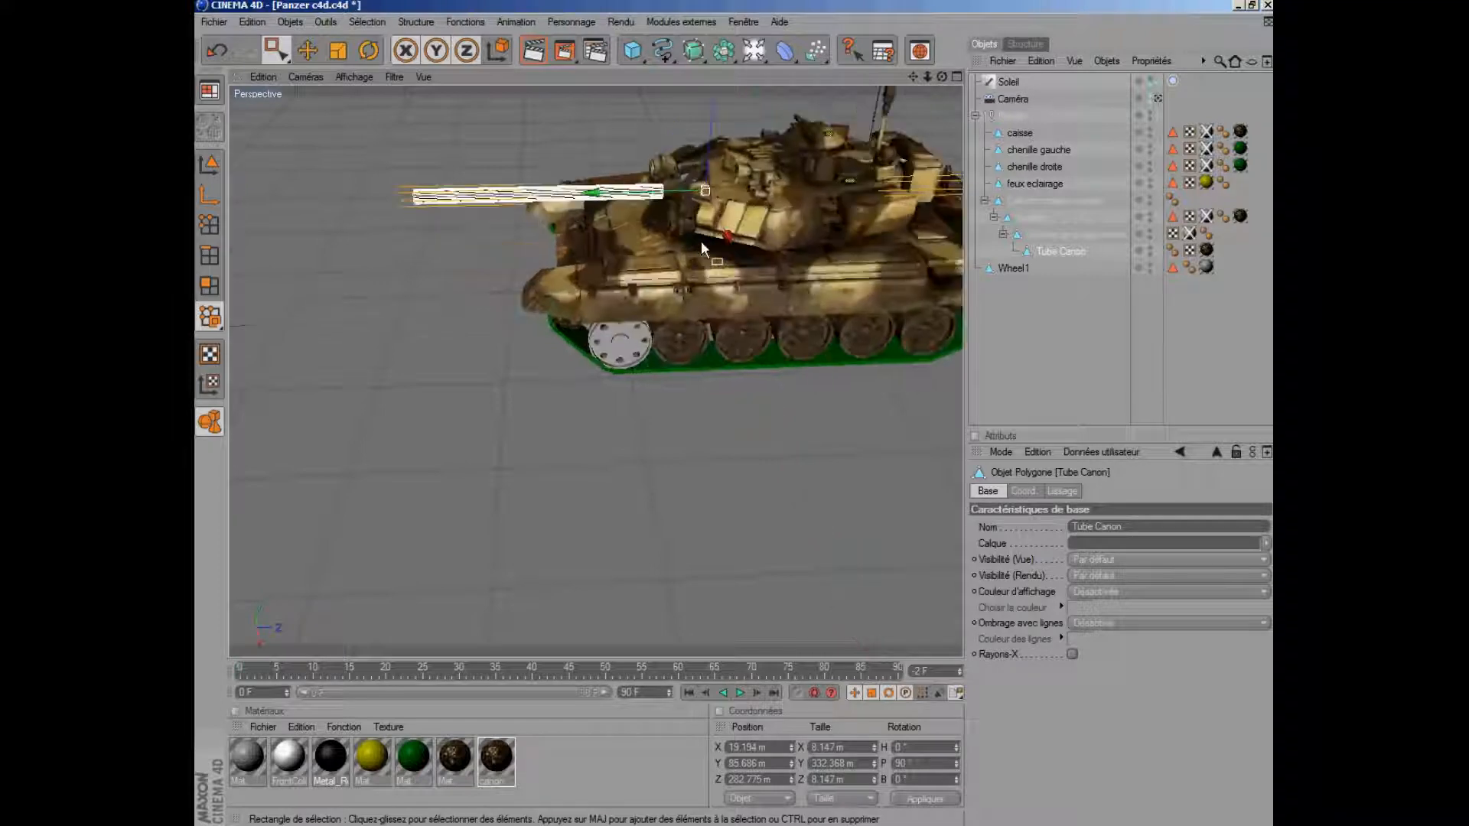
# Move the Tube Canon object back against the turret's gun mount, to about 348 m on Z, and deselect it
pyautogui.moveTo(915, 79); pyautogui.dragTo(739, 412)
pyautogui.scroll(5, 643, 367)
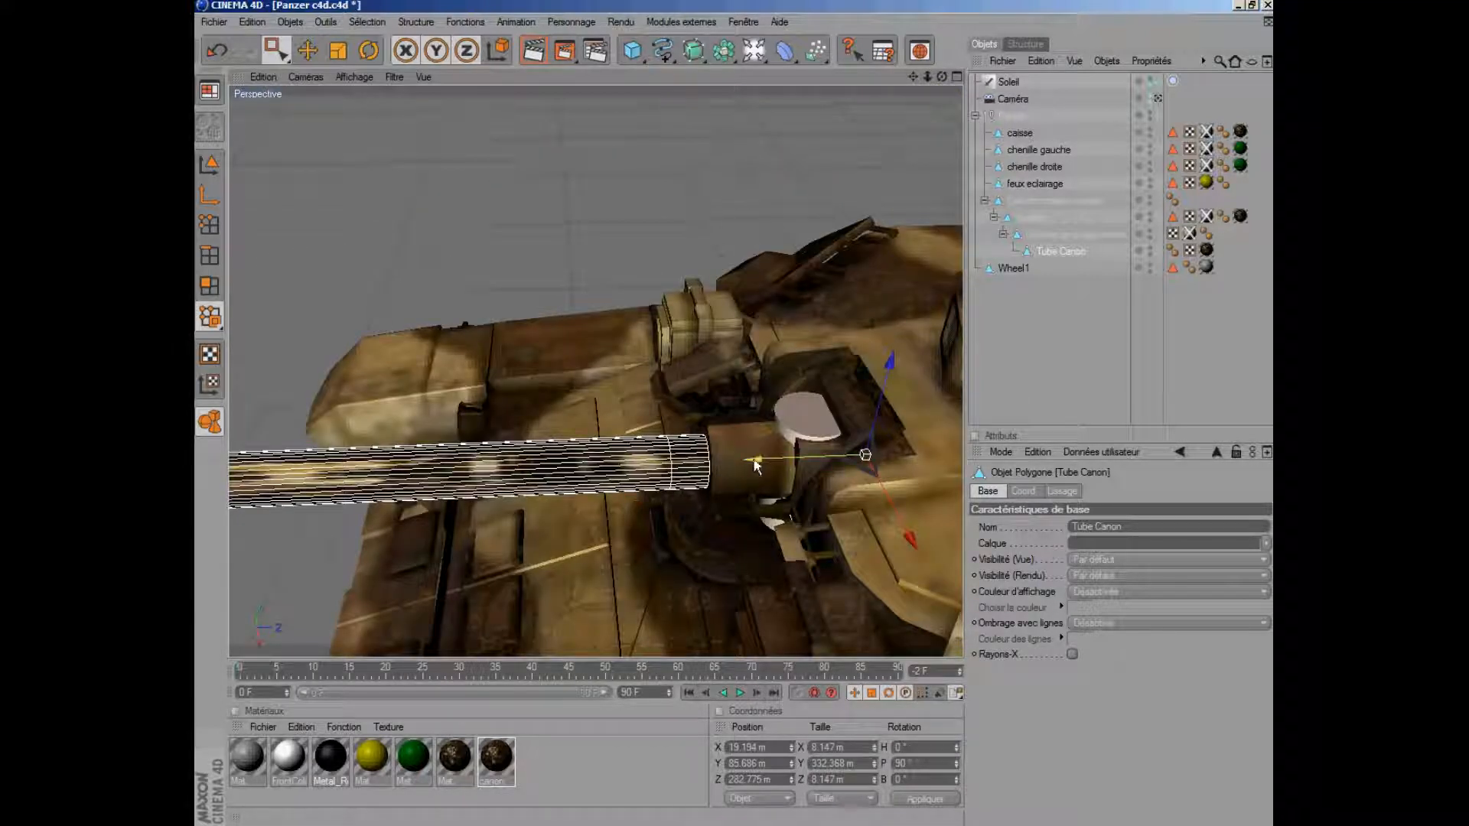
pyautogui.moveTo(754, 465); pyautogui.dragTo(737, 414)
pyautogui.scroll(-7, 686, 191)
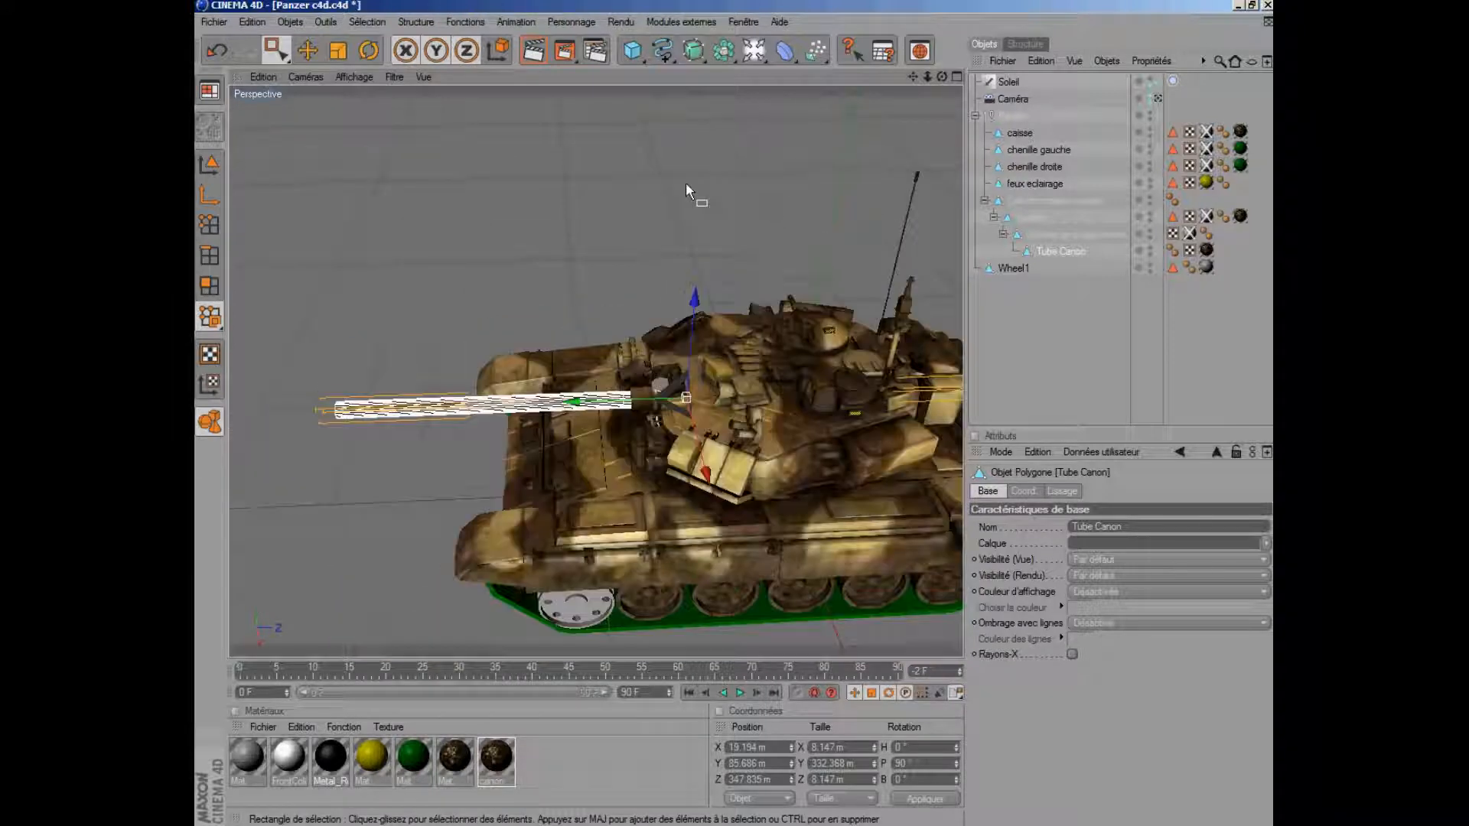
pyautogui.click(604, 171)
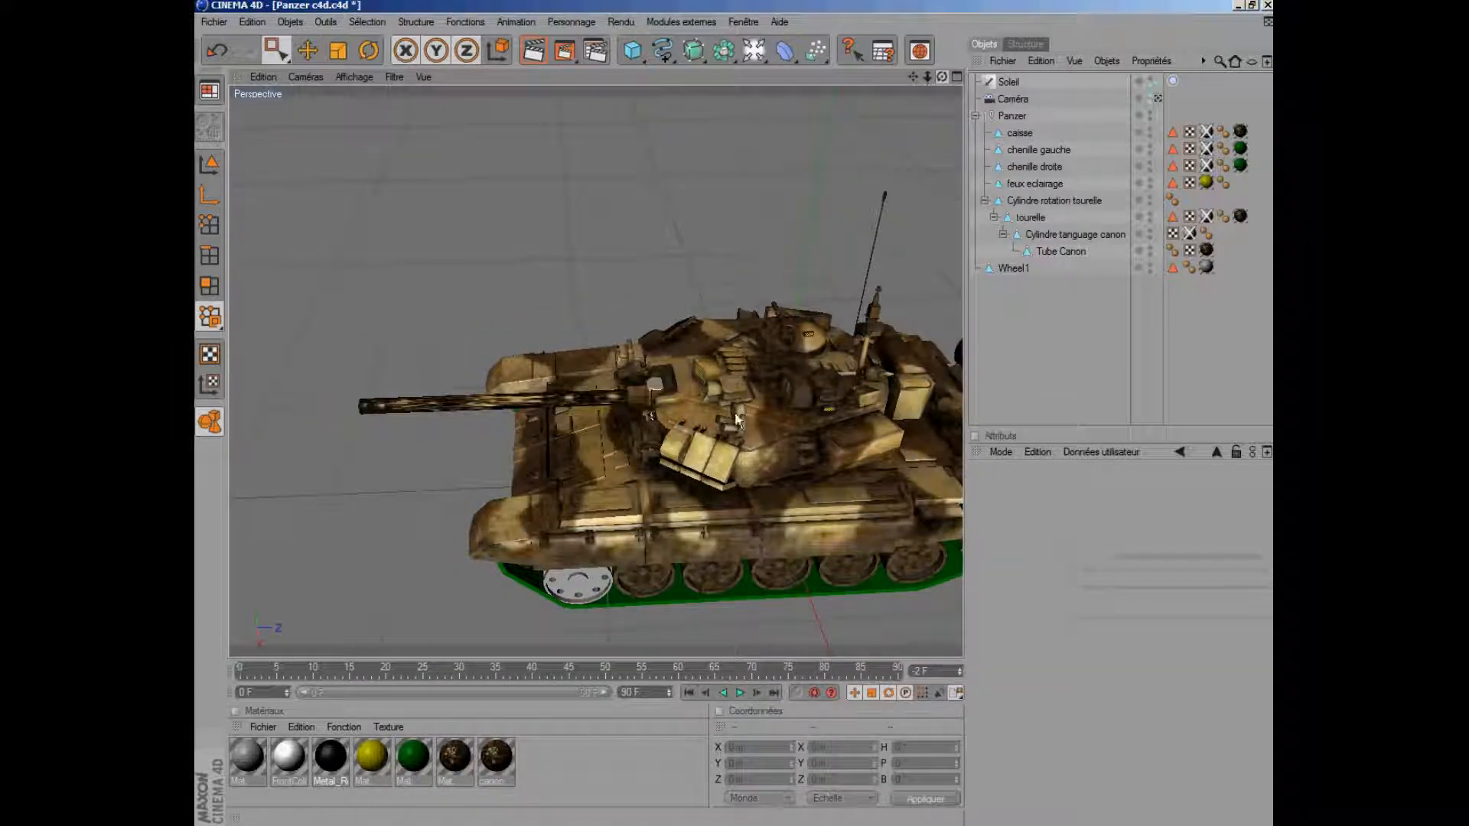
pyautogui.moveTo(735, 414)
pyautogui.mouseDown()
pyautogui.moveTo(798, 429)
pyautogui.moveTo(736, 412)
pyautogui.mouseUp()
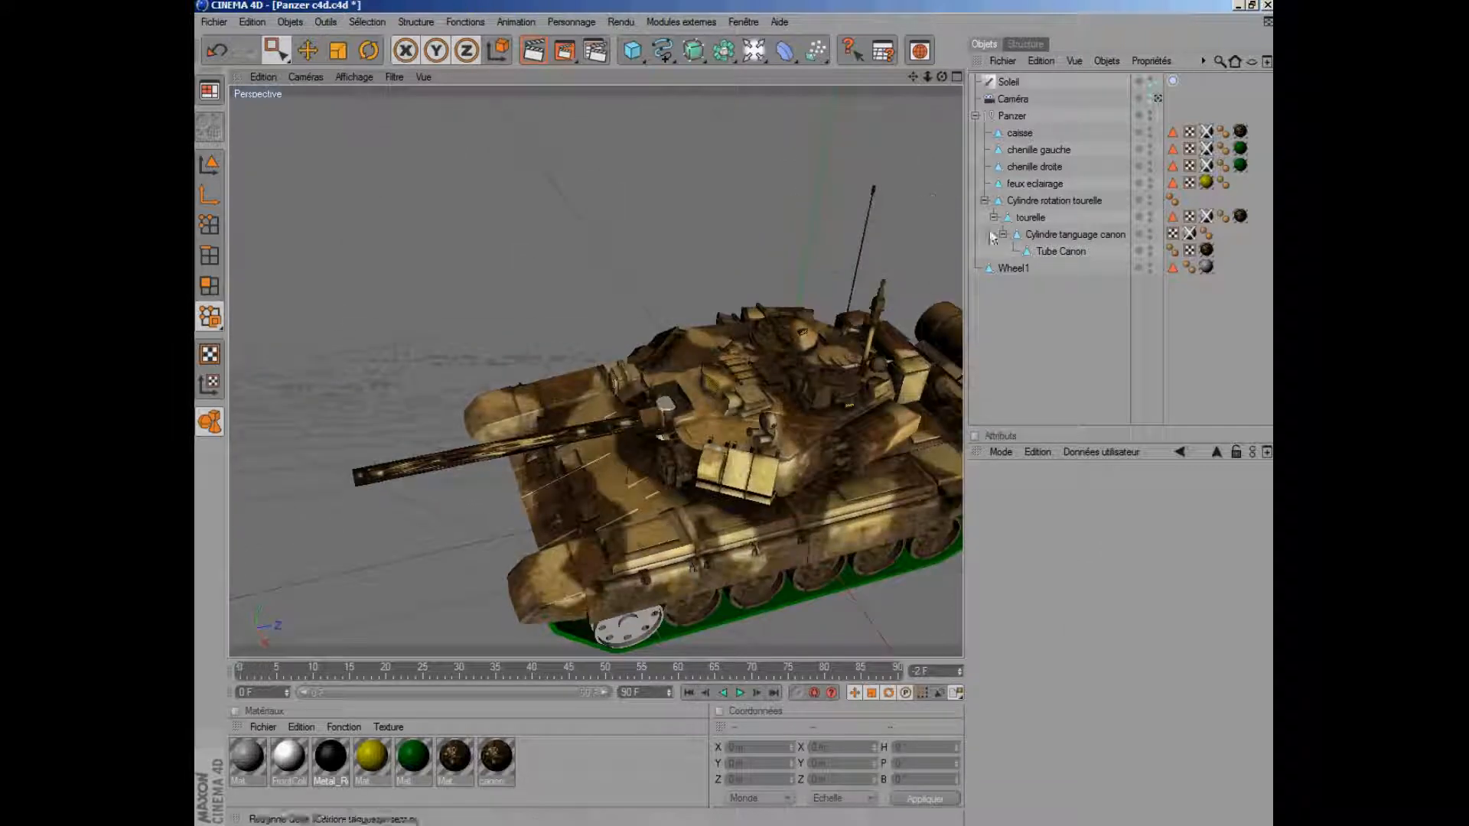